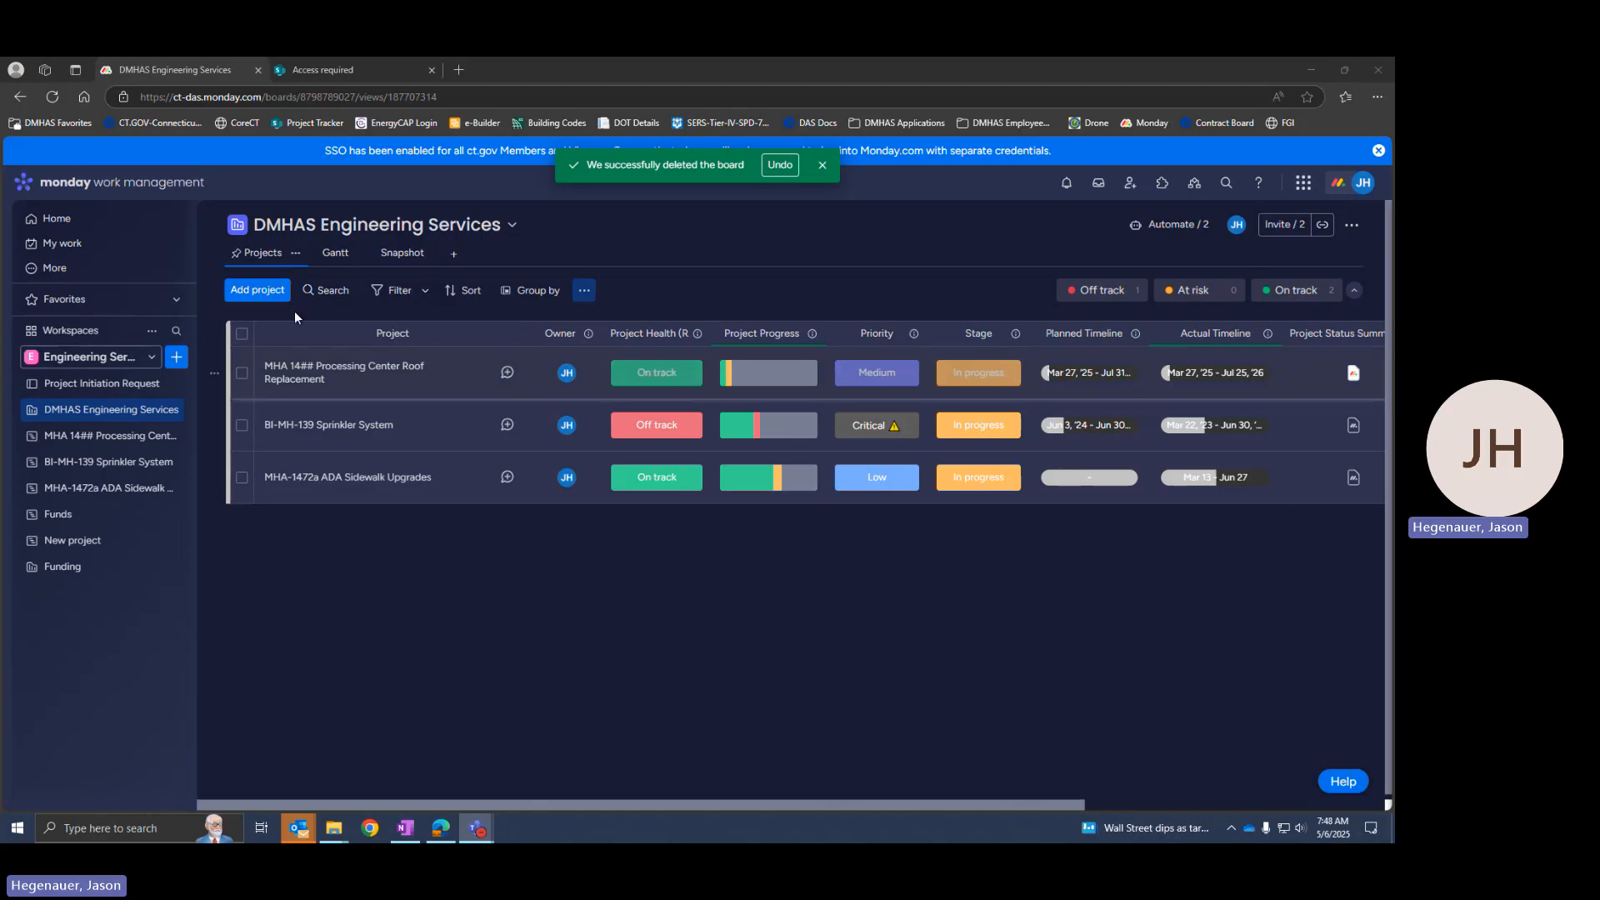
# - Create a portfolio project named "#### Processing Center Roof Replacement" from the DMHAS ES Project template
pyautogui.click(244, 291)
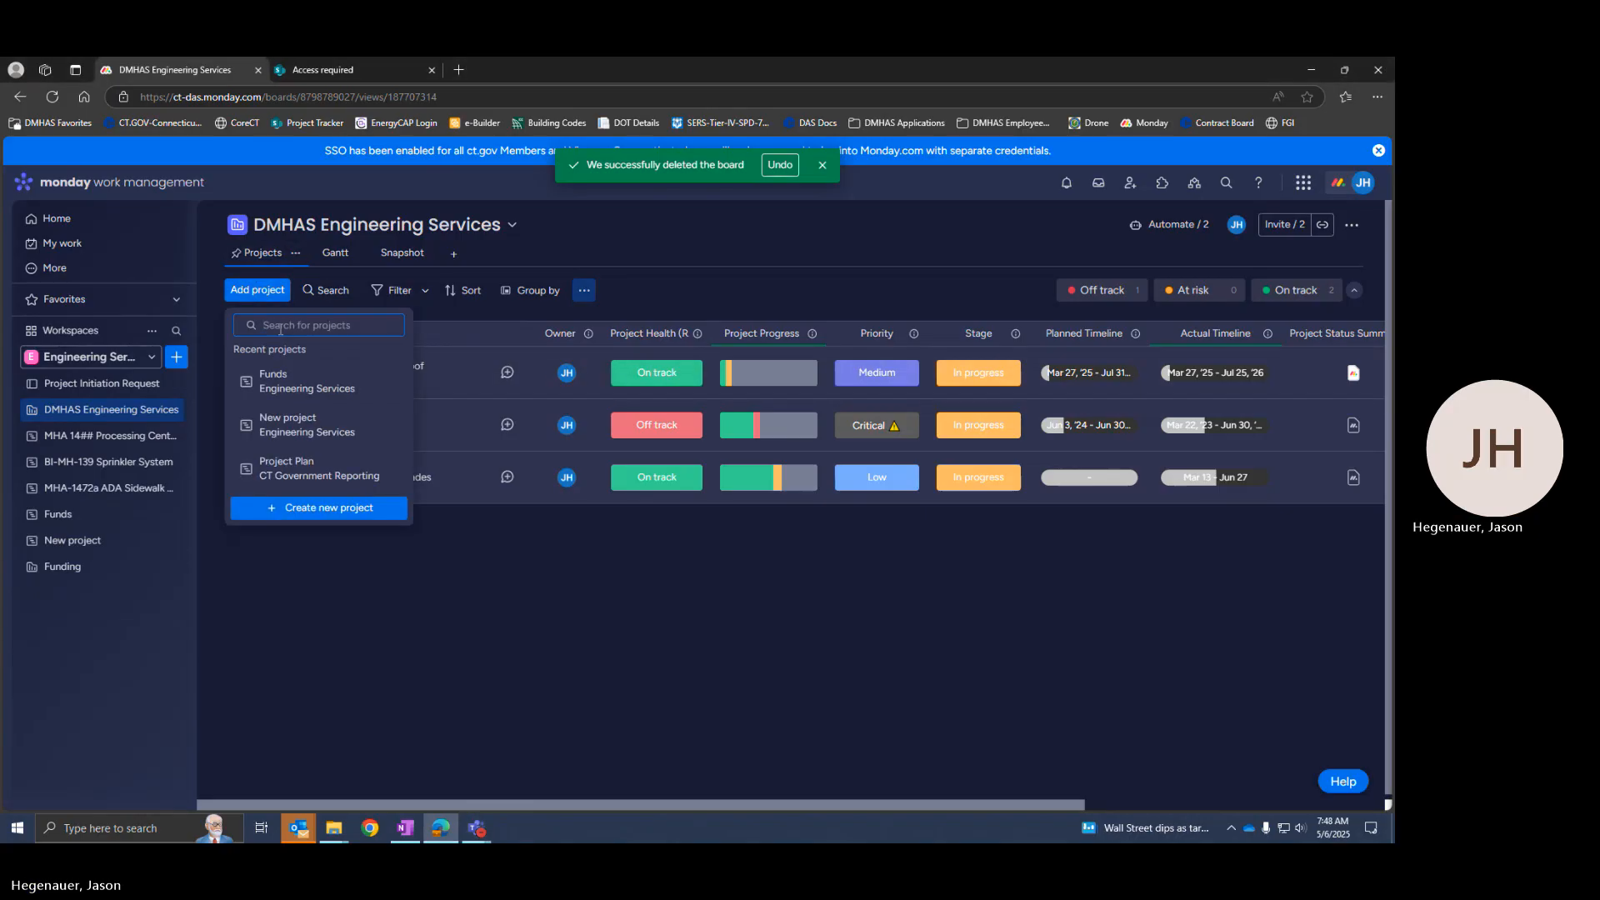
pyautogui.click(287, 510)
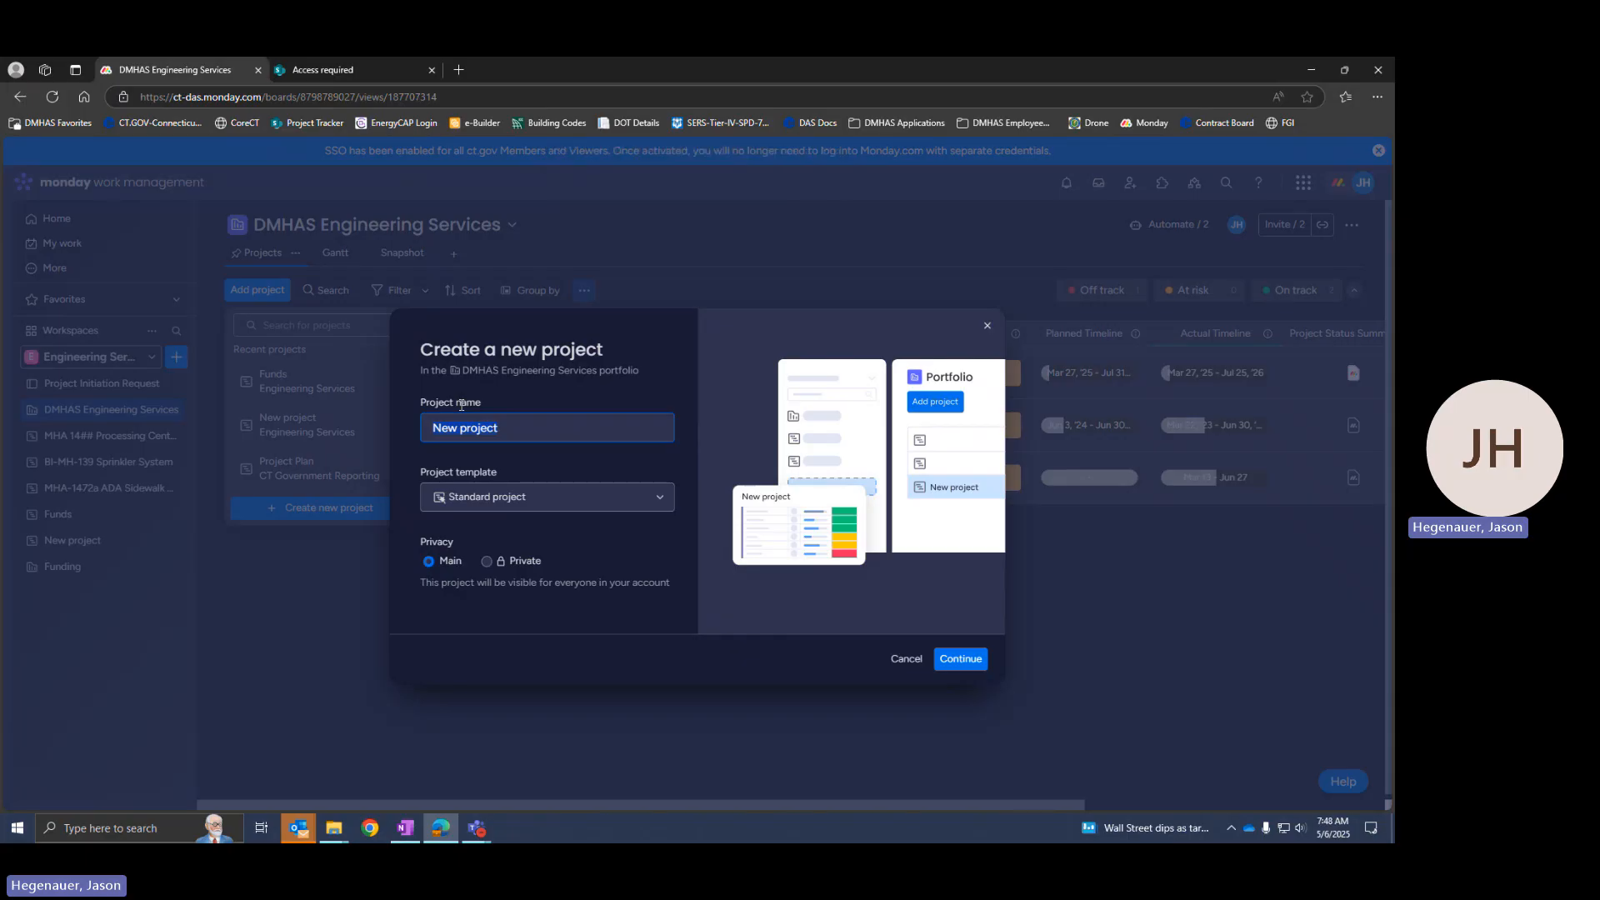
pyautogui.press('BackSpace')
pyautogui.write('##')
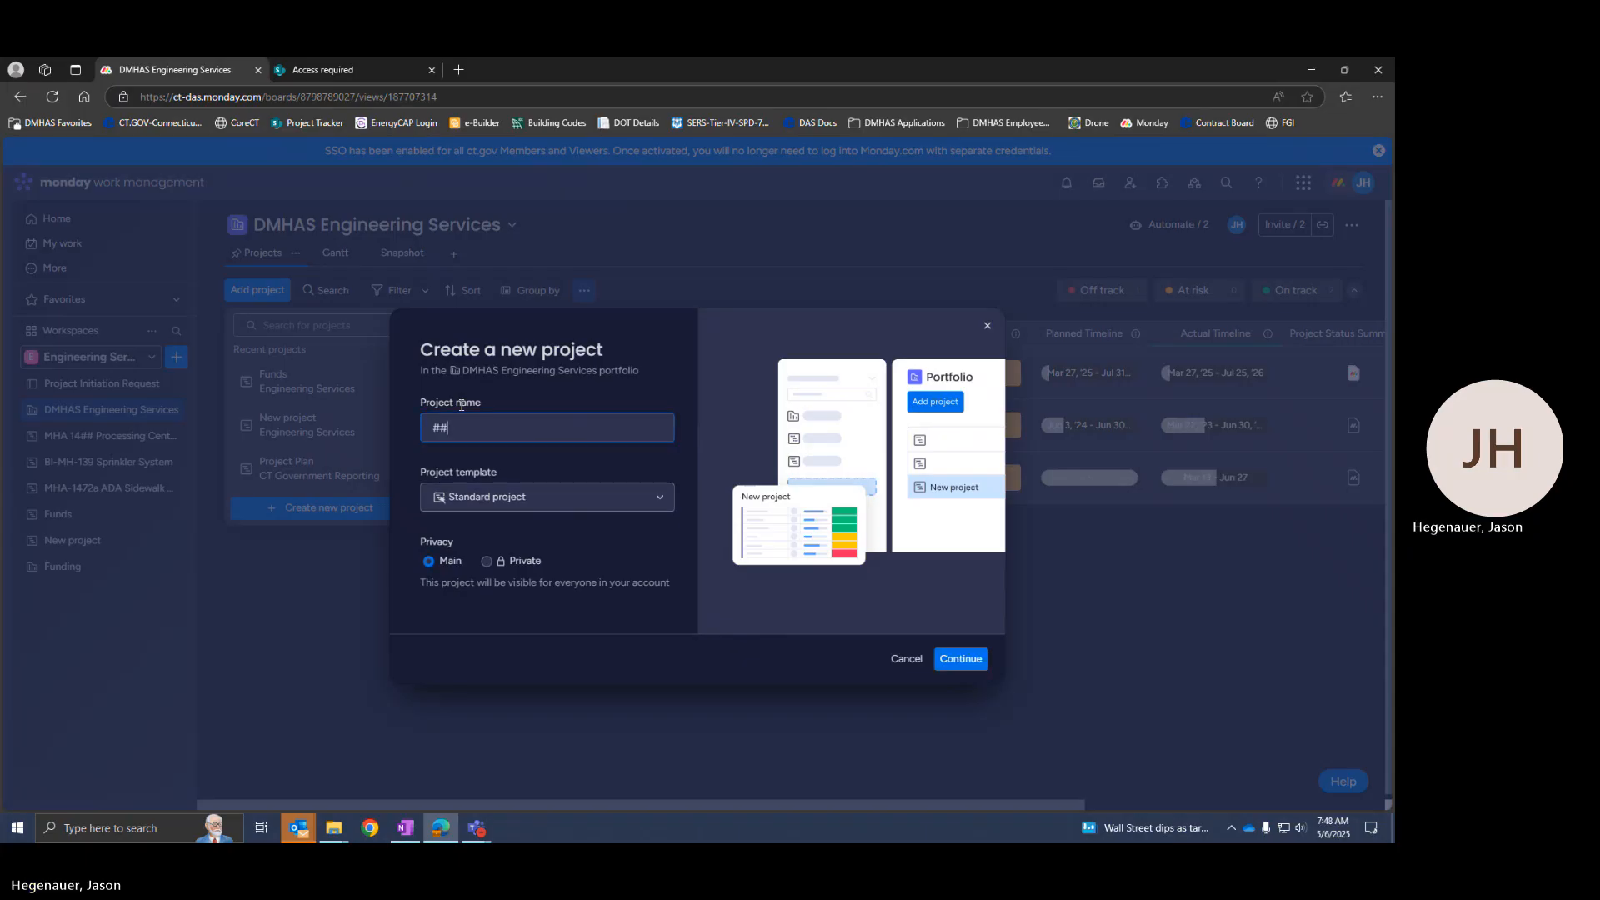
pyautogui.write('## Processing Center Roof Replacement')
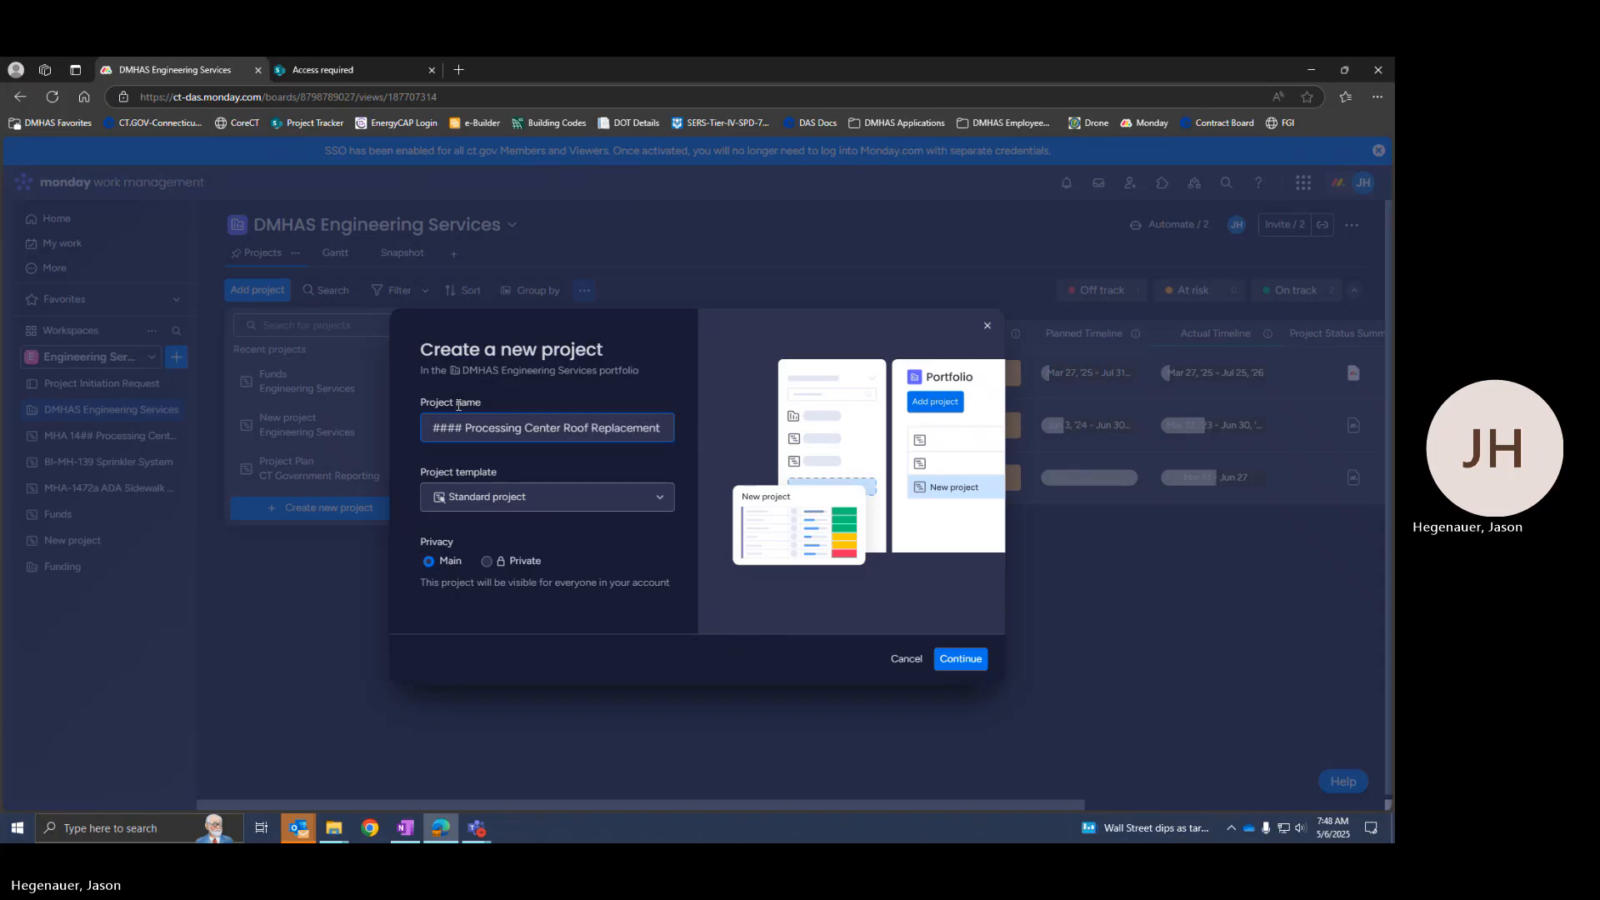
pyautogui.click(504, 497)
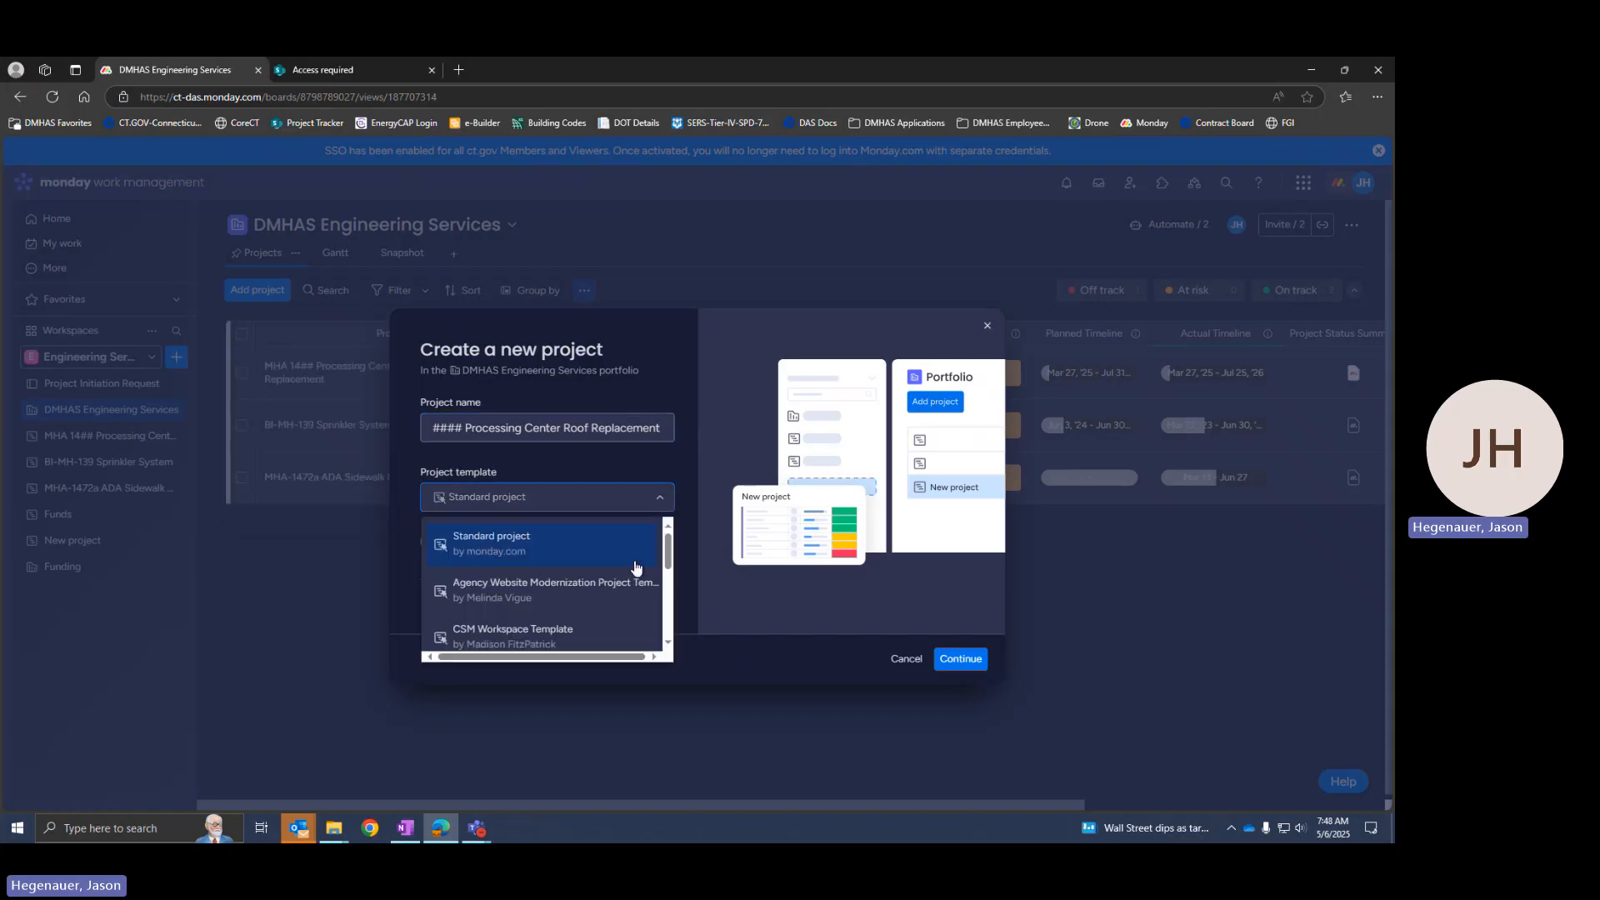
pyautogui.scroll(-3, 588, 592)
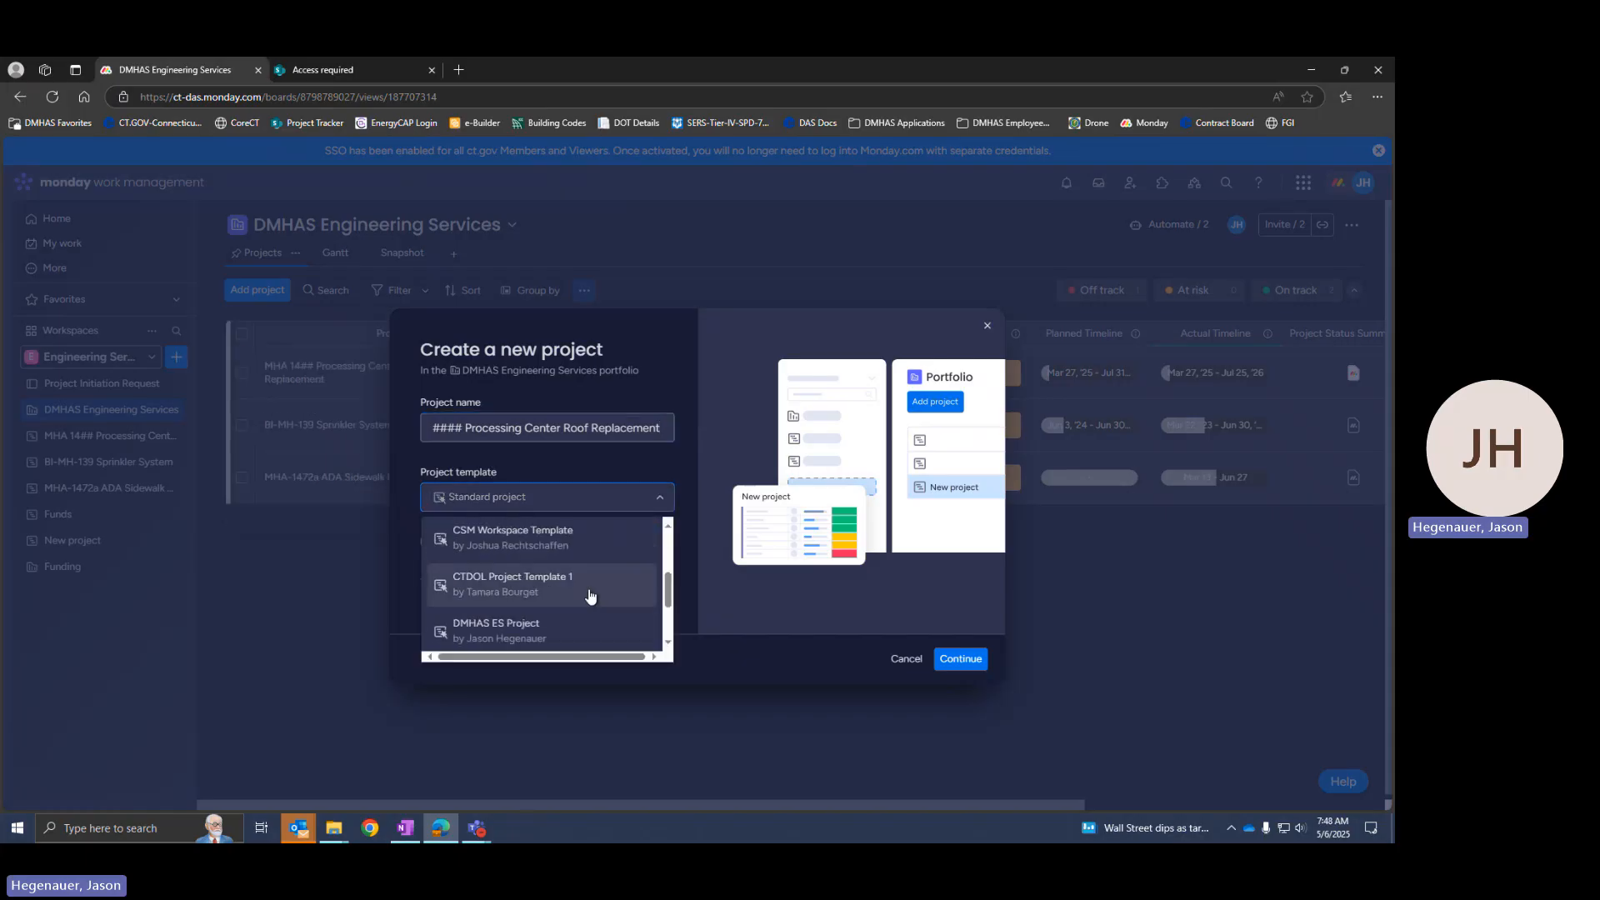
pyautogui.click(524, 632)
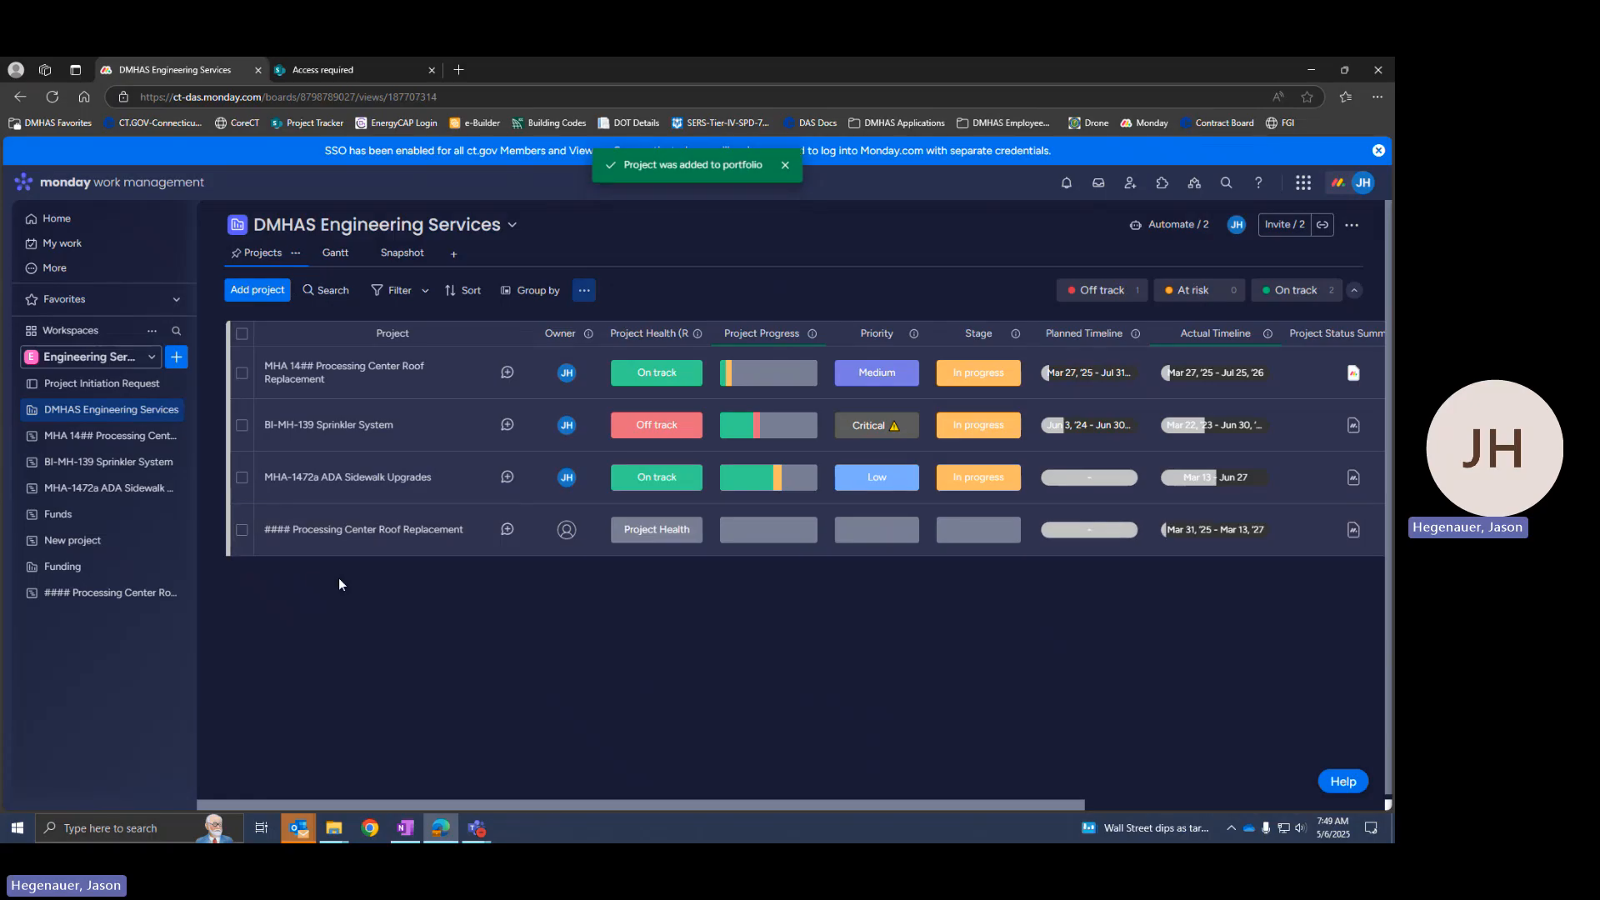
# - Open the overview of the new #### Processing Center Roof Replacement project and assign its owner
pyautogui.click(96, 593)
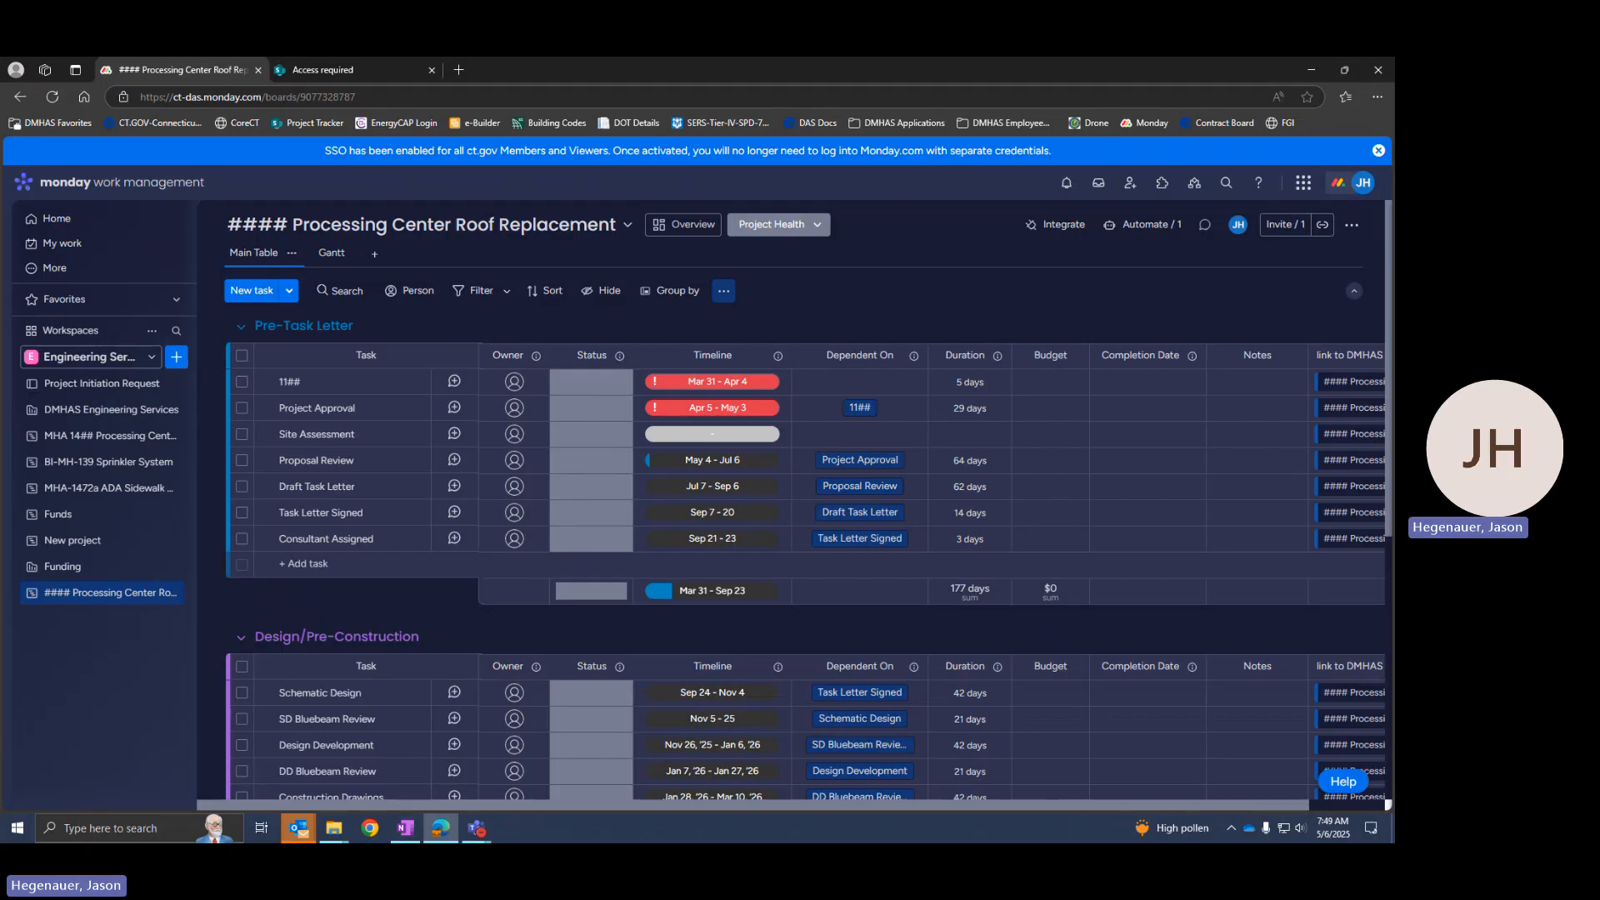
pyautogui.click(672, 226)
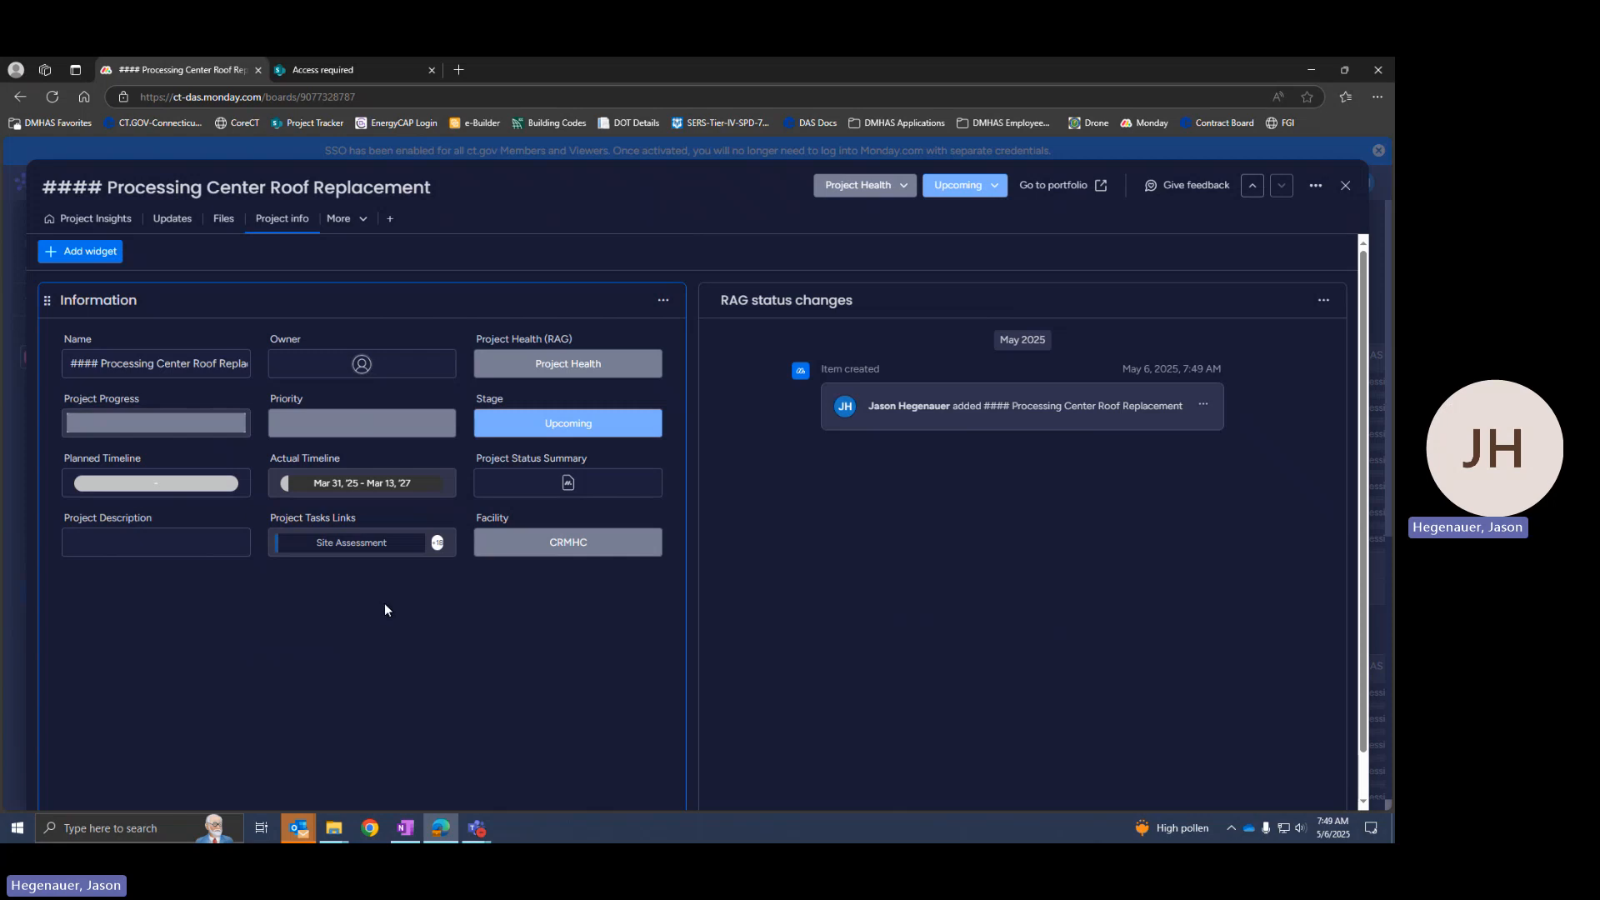
pyautogui.click(361, 366)
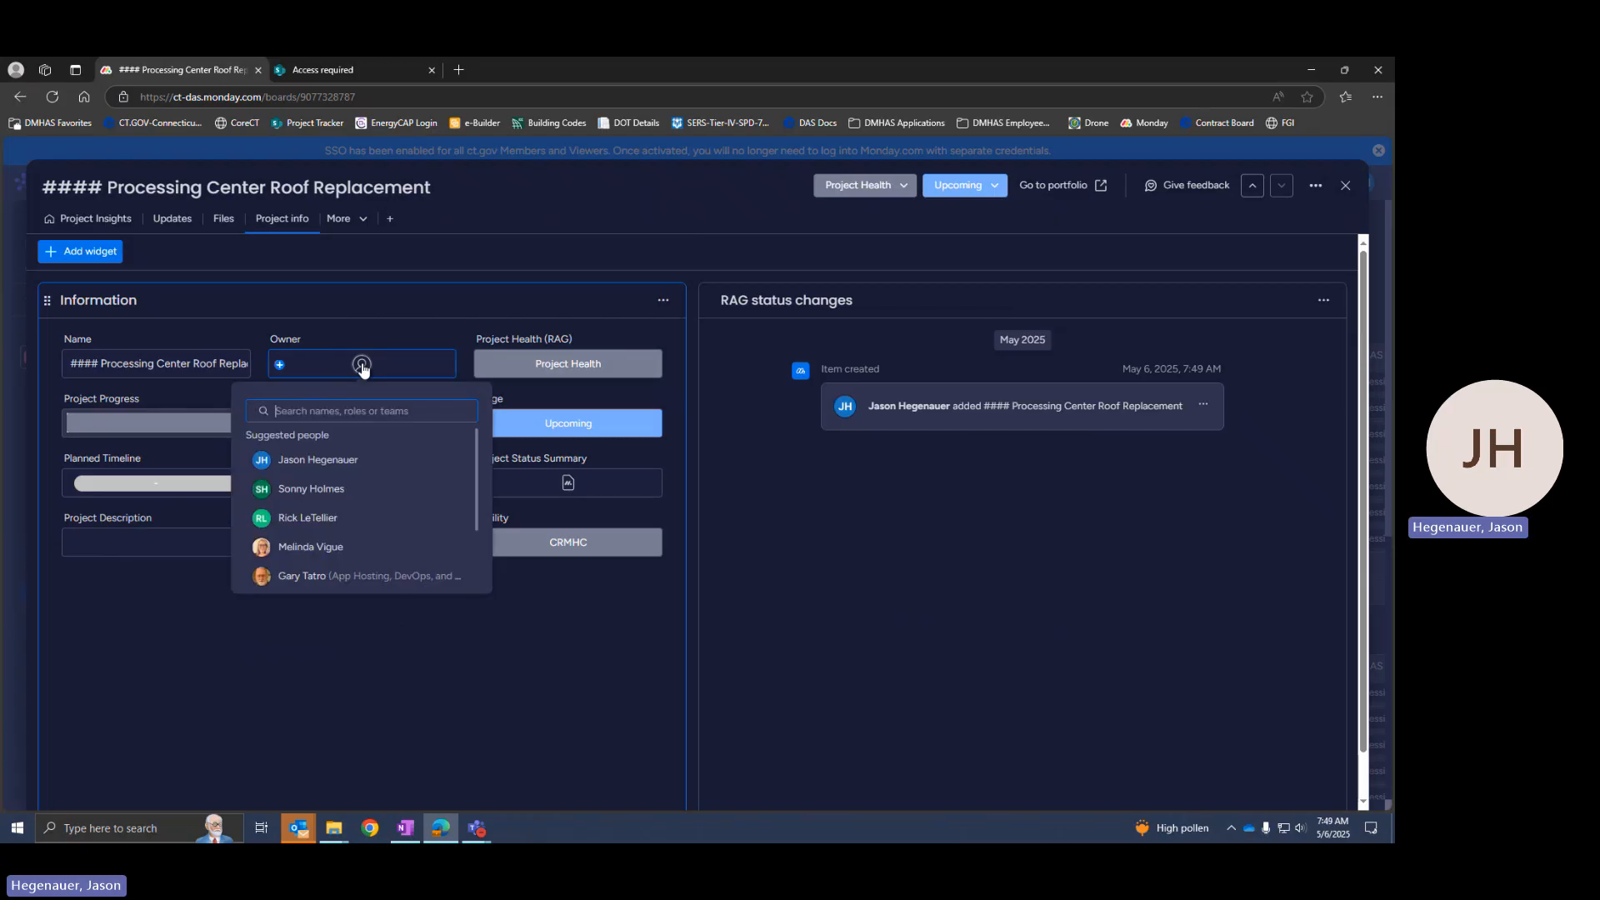
pyautogui.click(304, 464)
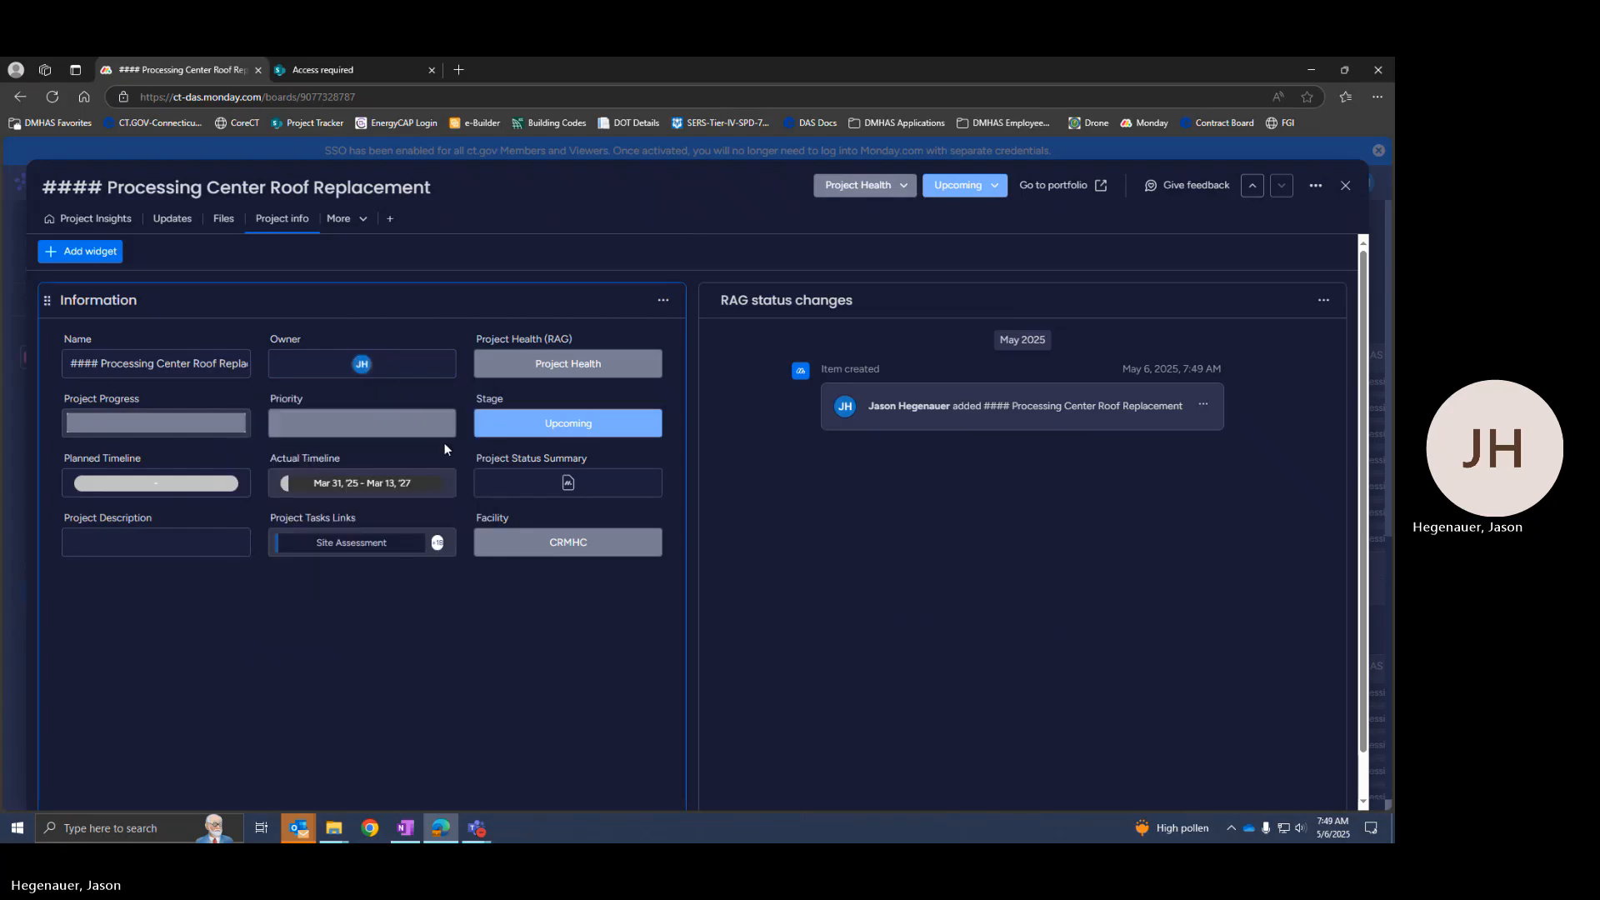
# - Set the project's health to On track, its priority to Medium and its stage to In progress
pyautogui.click(550, 366)
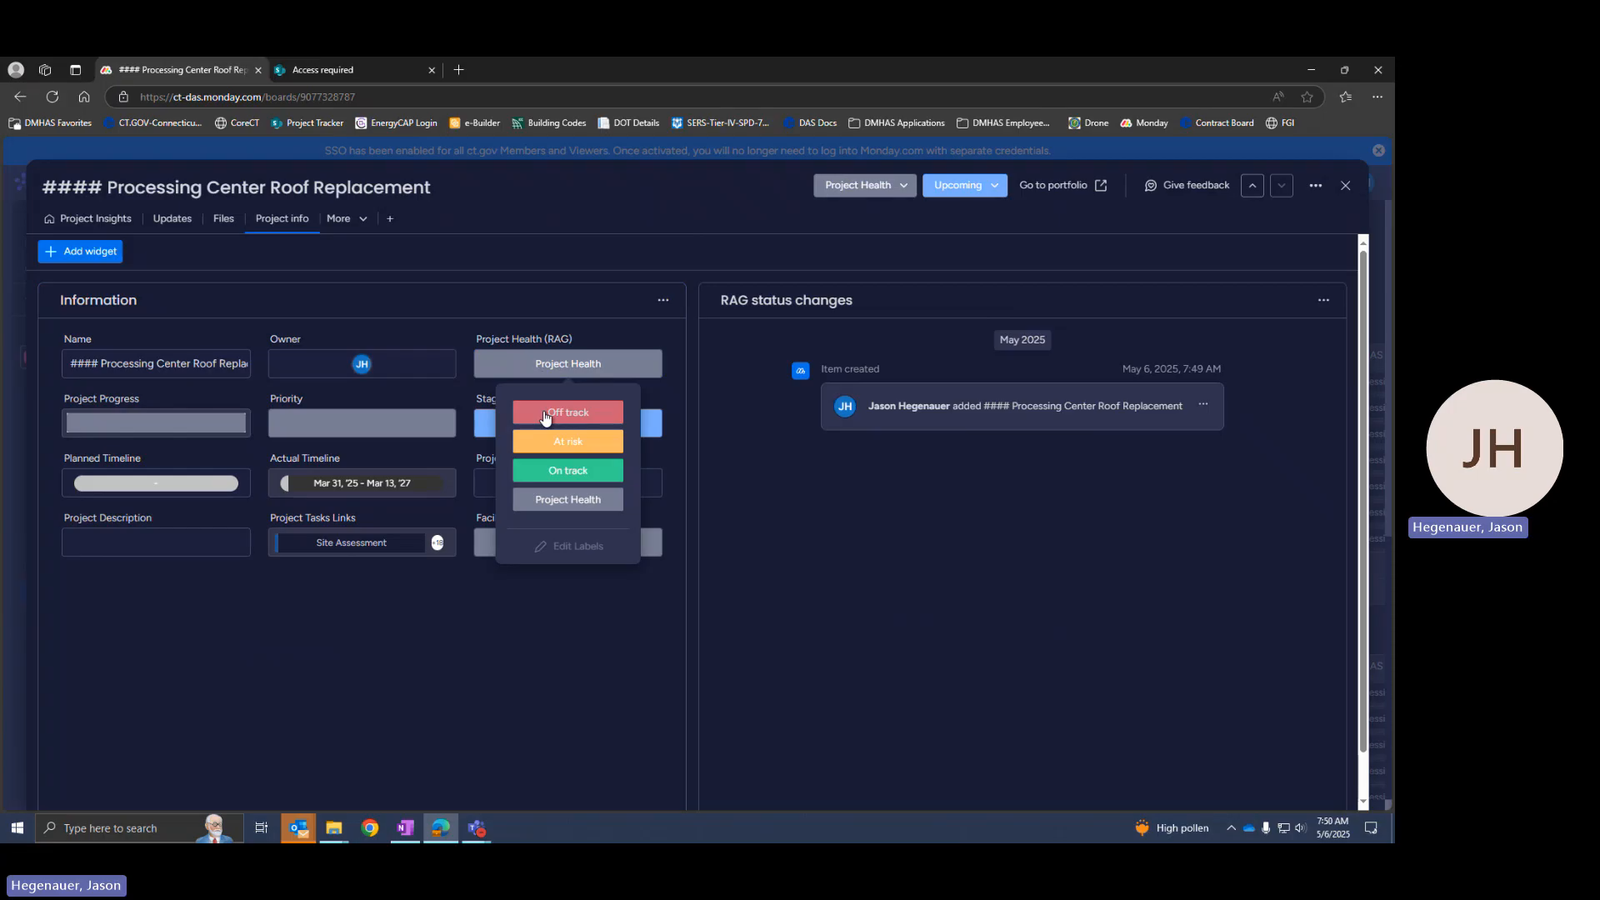
pyautogui.click(549, 477)
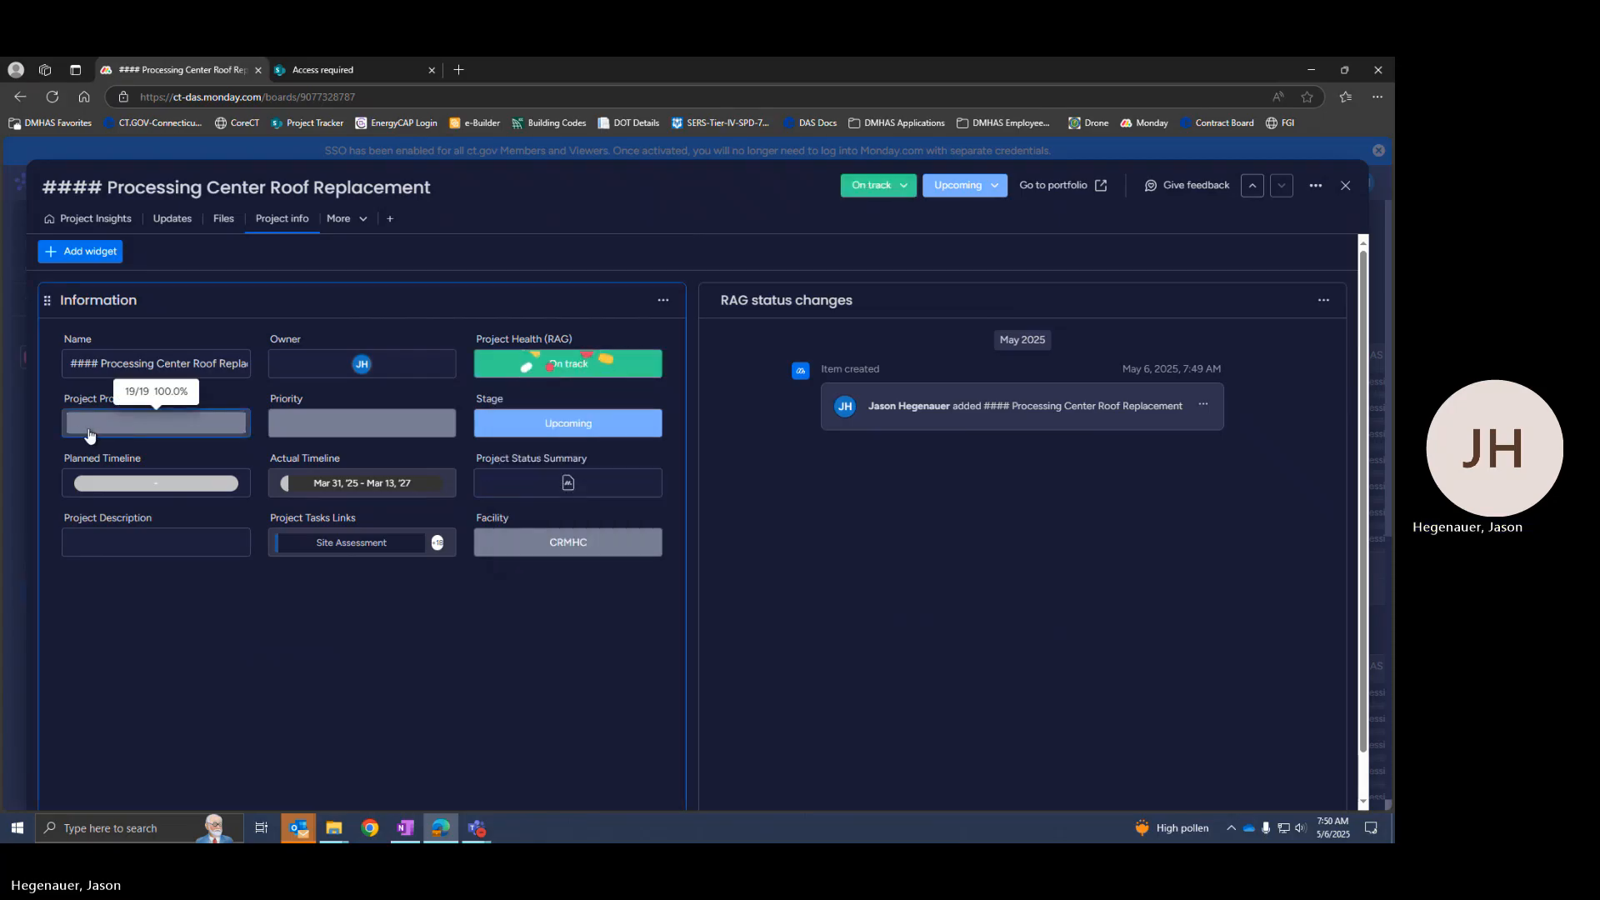
pyautogui.click(297, 436)
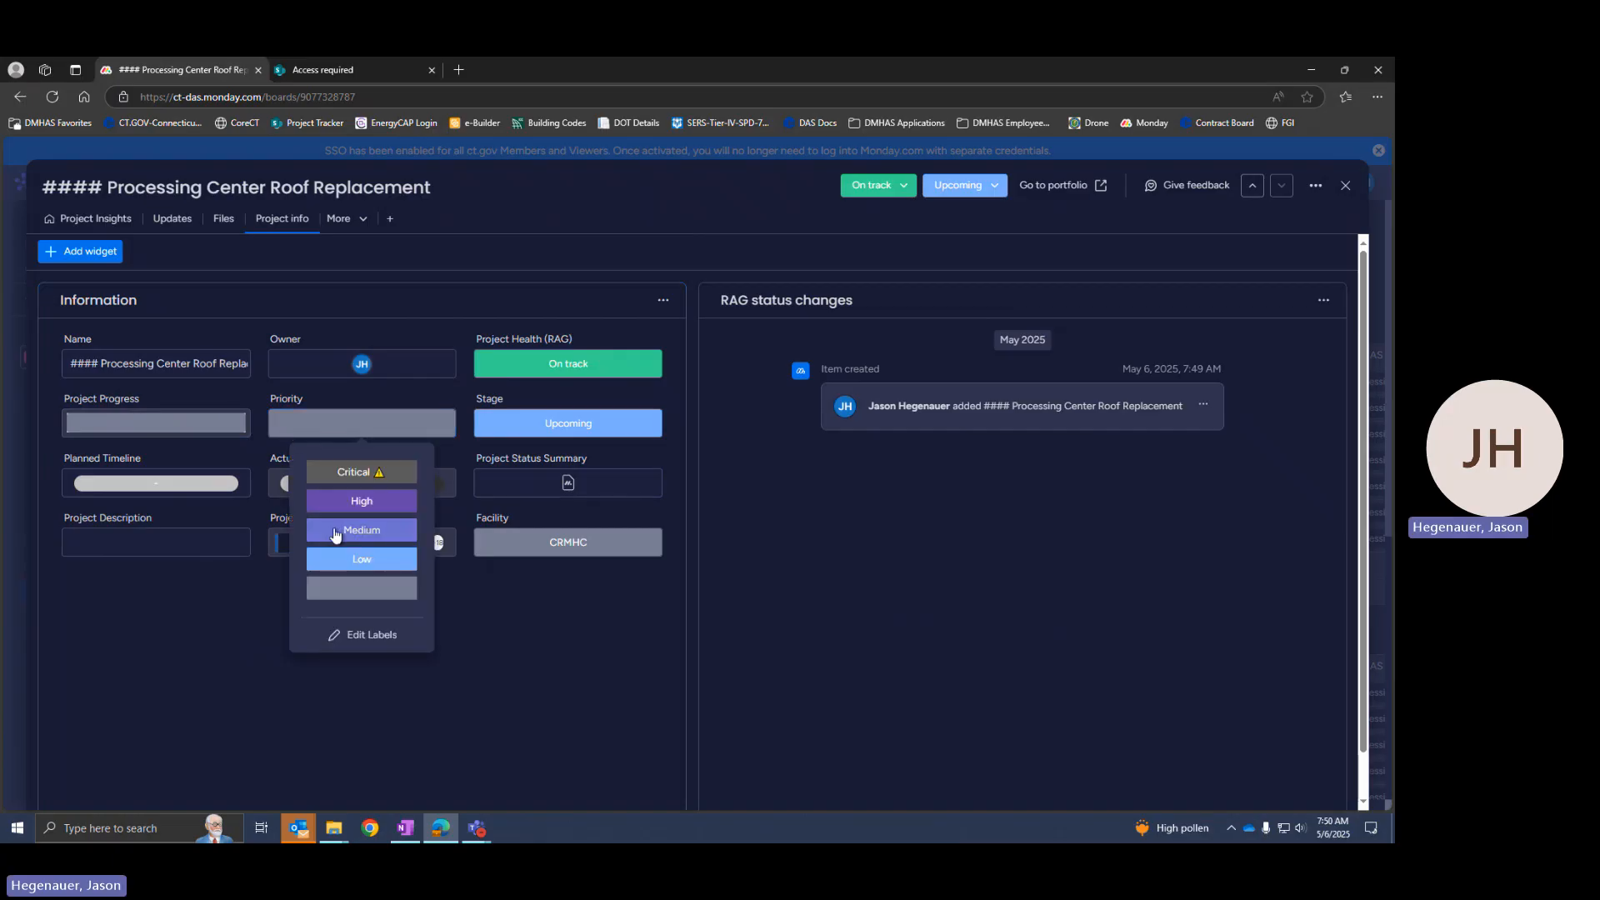
pyautogui.click(336, 532)
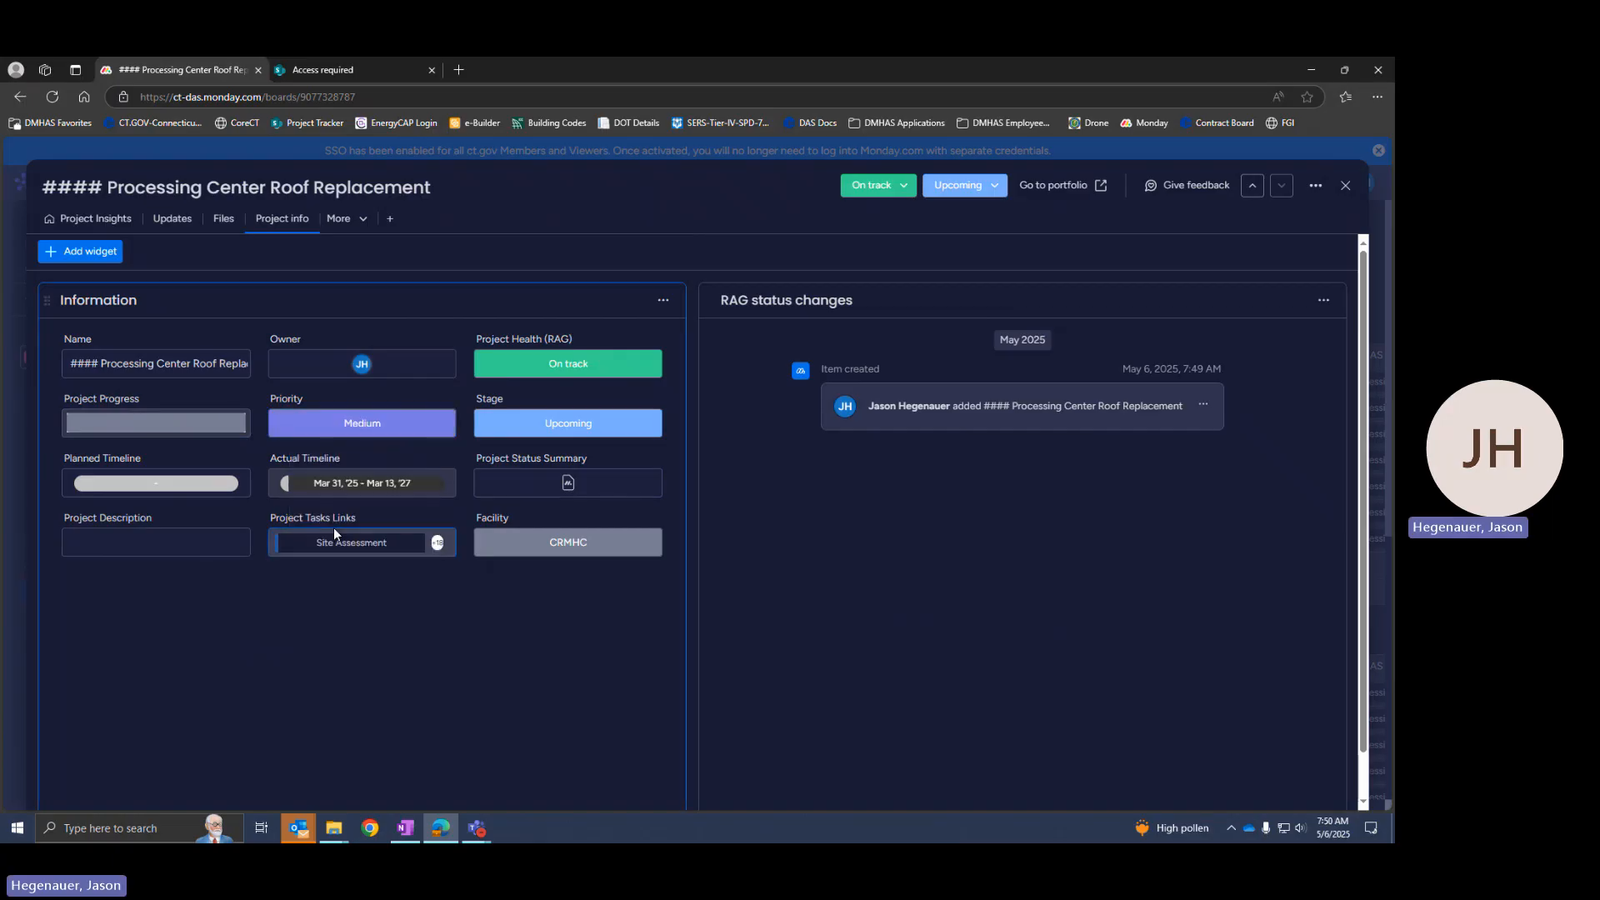
pyautogui.click(493, 429)
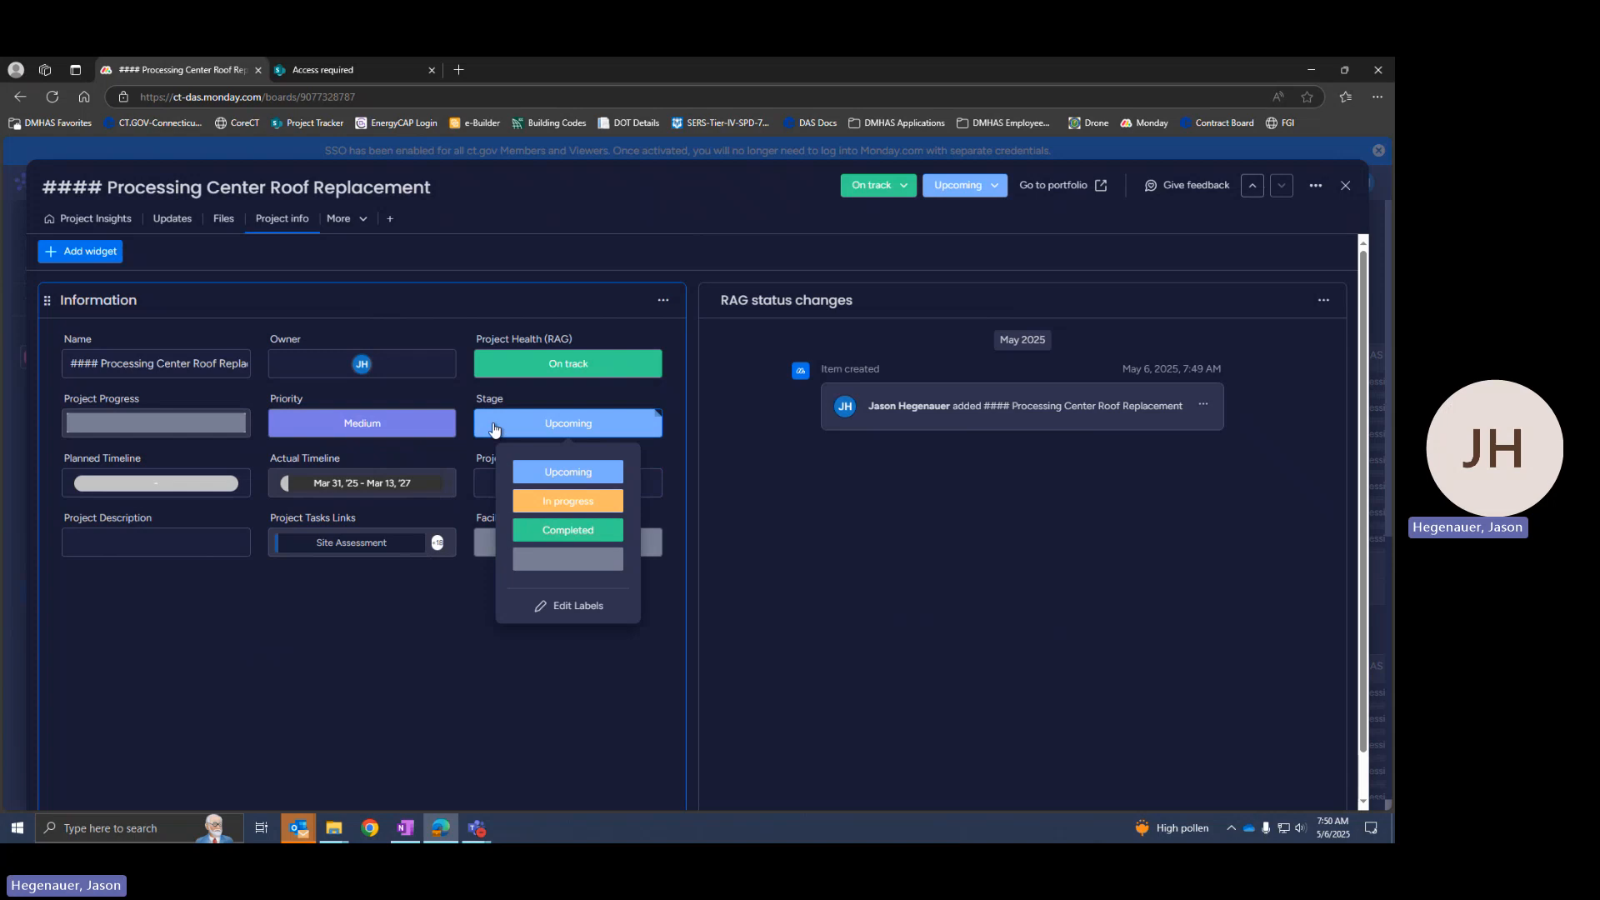
pyautogui.click(553, 512)
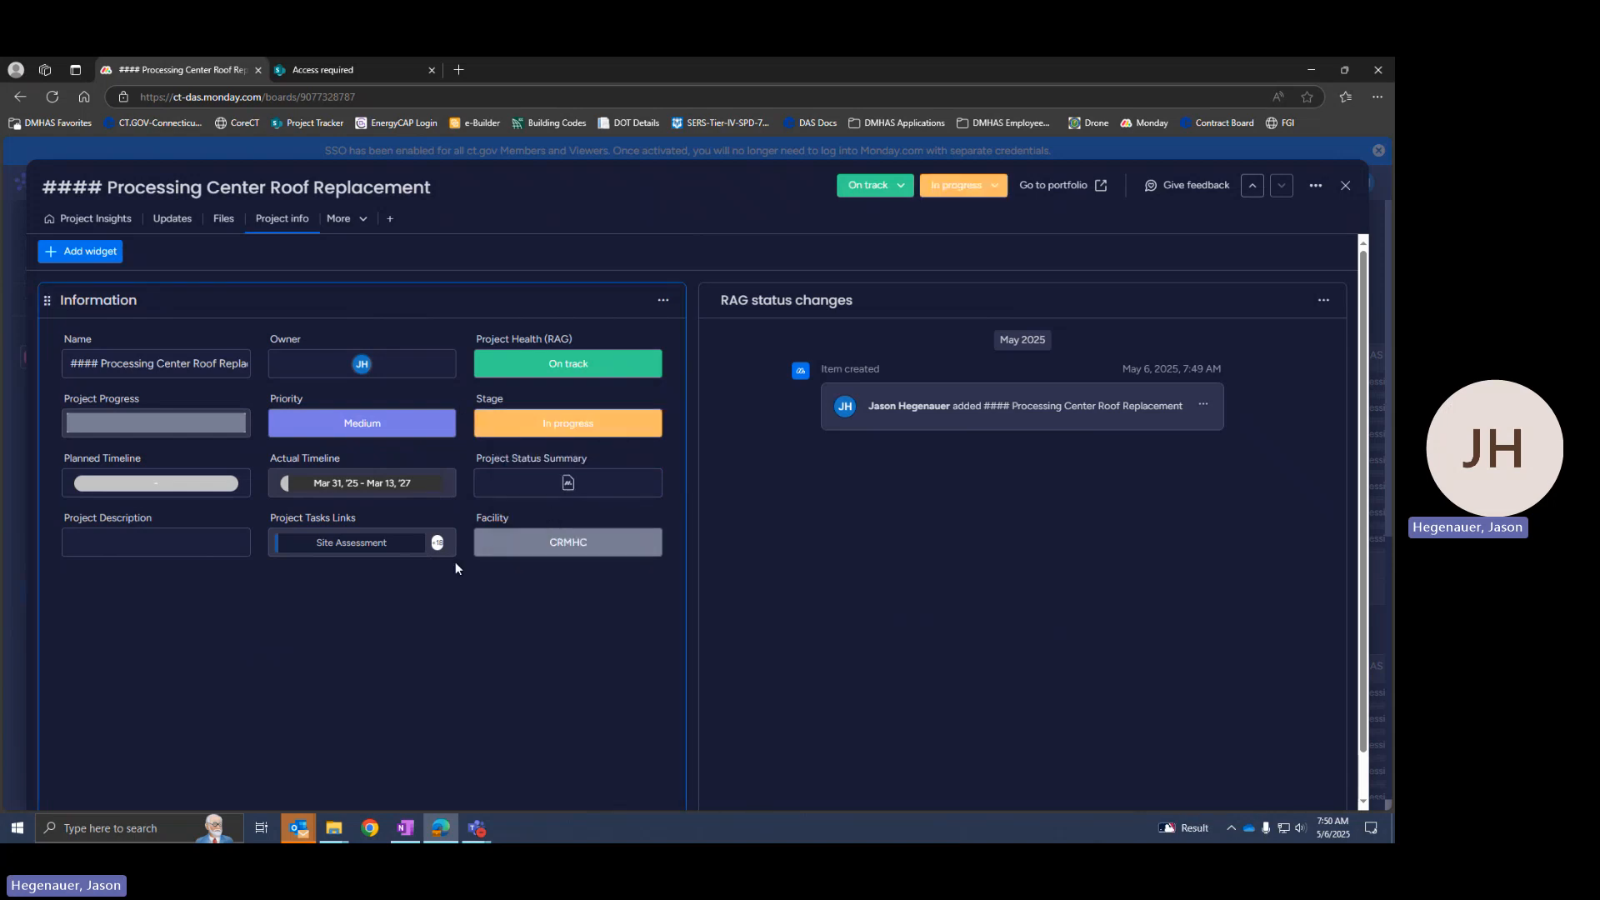
# - Set the project's planned timeline from 03/27/2025 to 07/31/2026
pyautogui.click(121, 493)
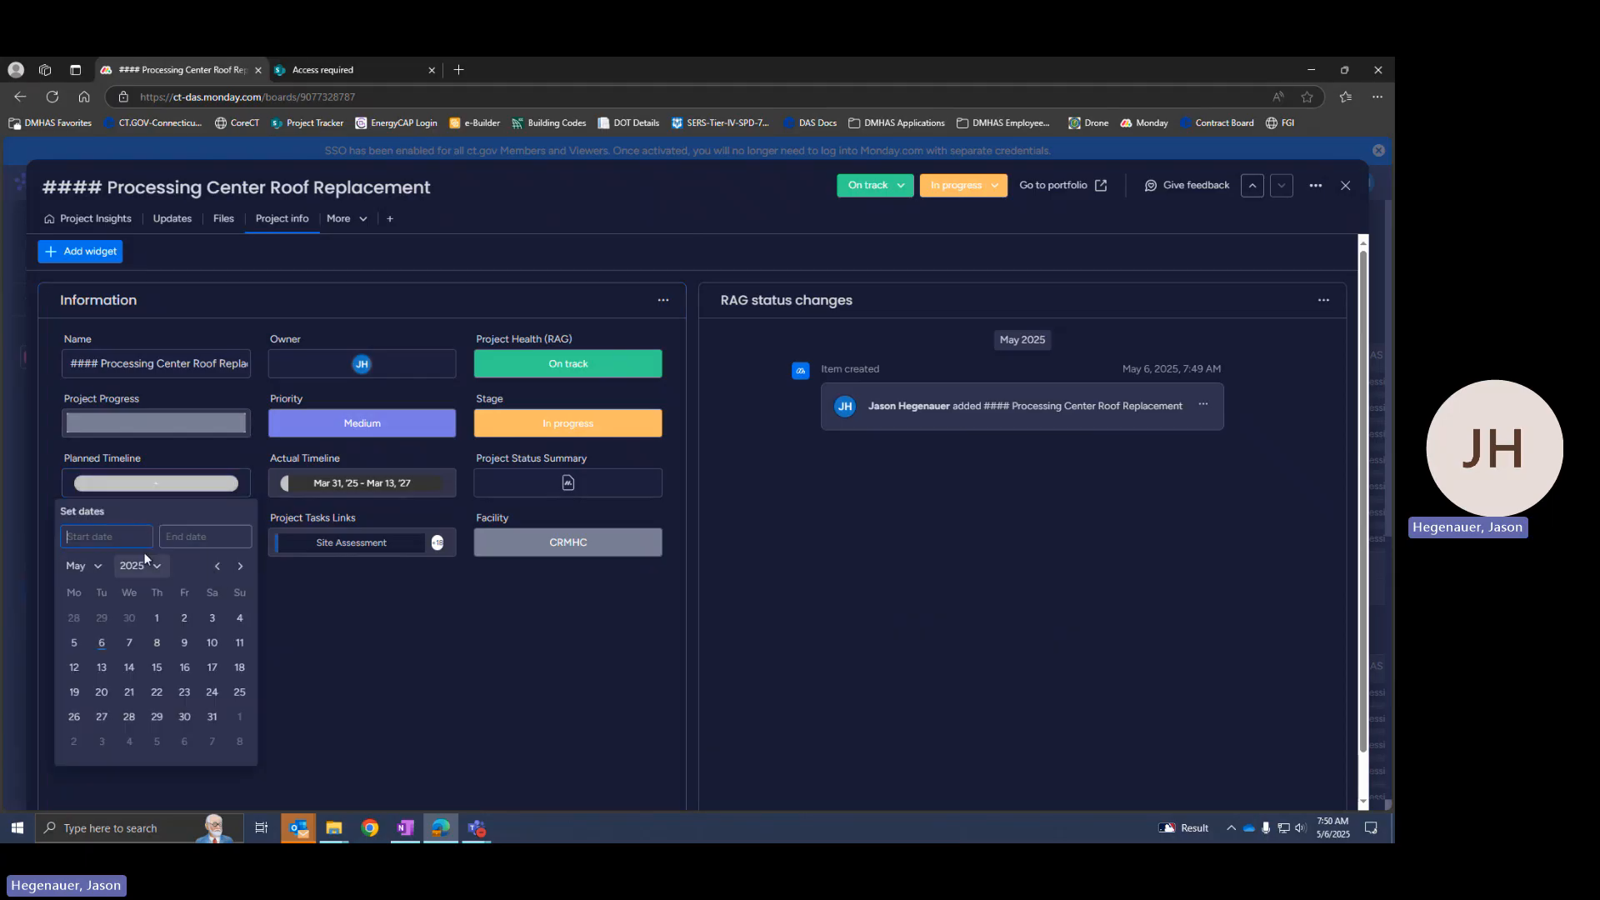
pyautogui.click(217, 566)
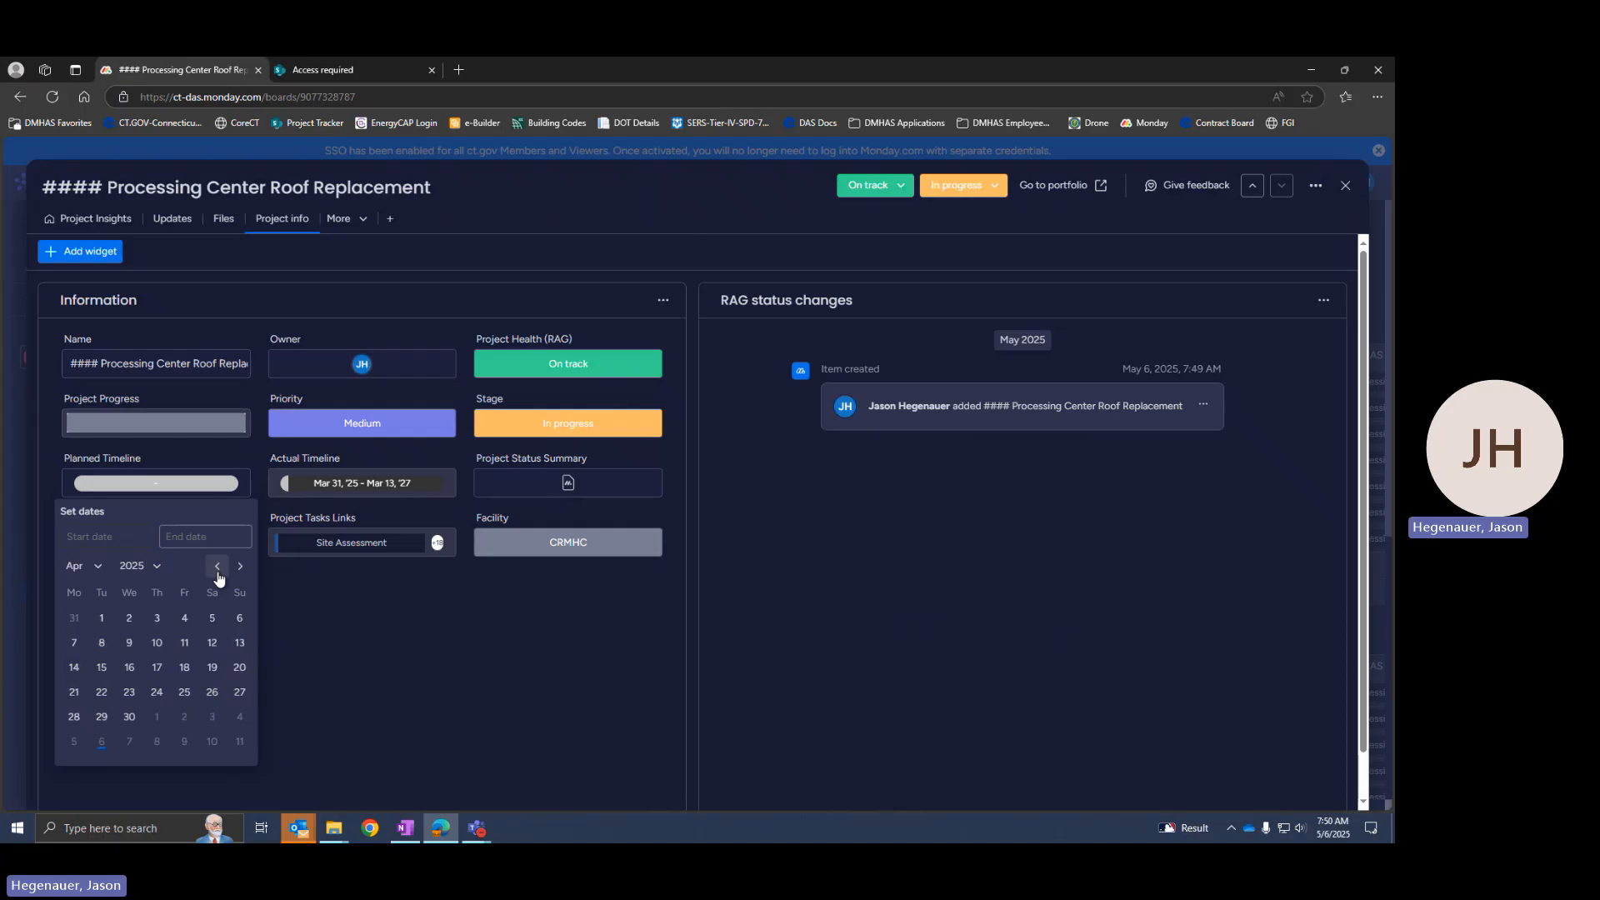
pyautogui.click(217, 565)
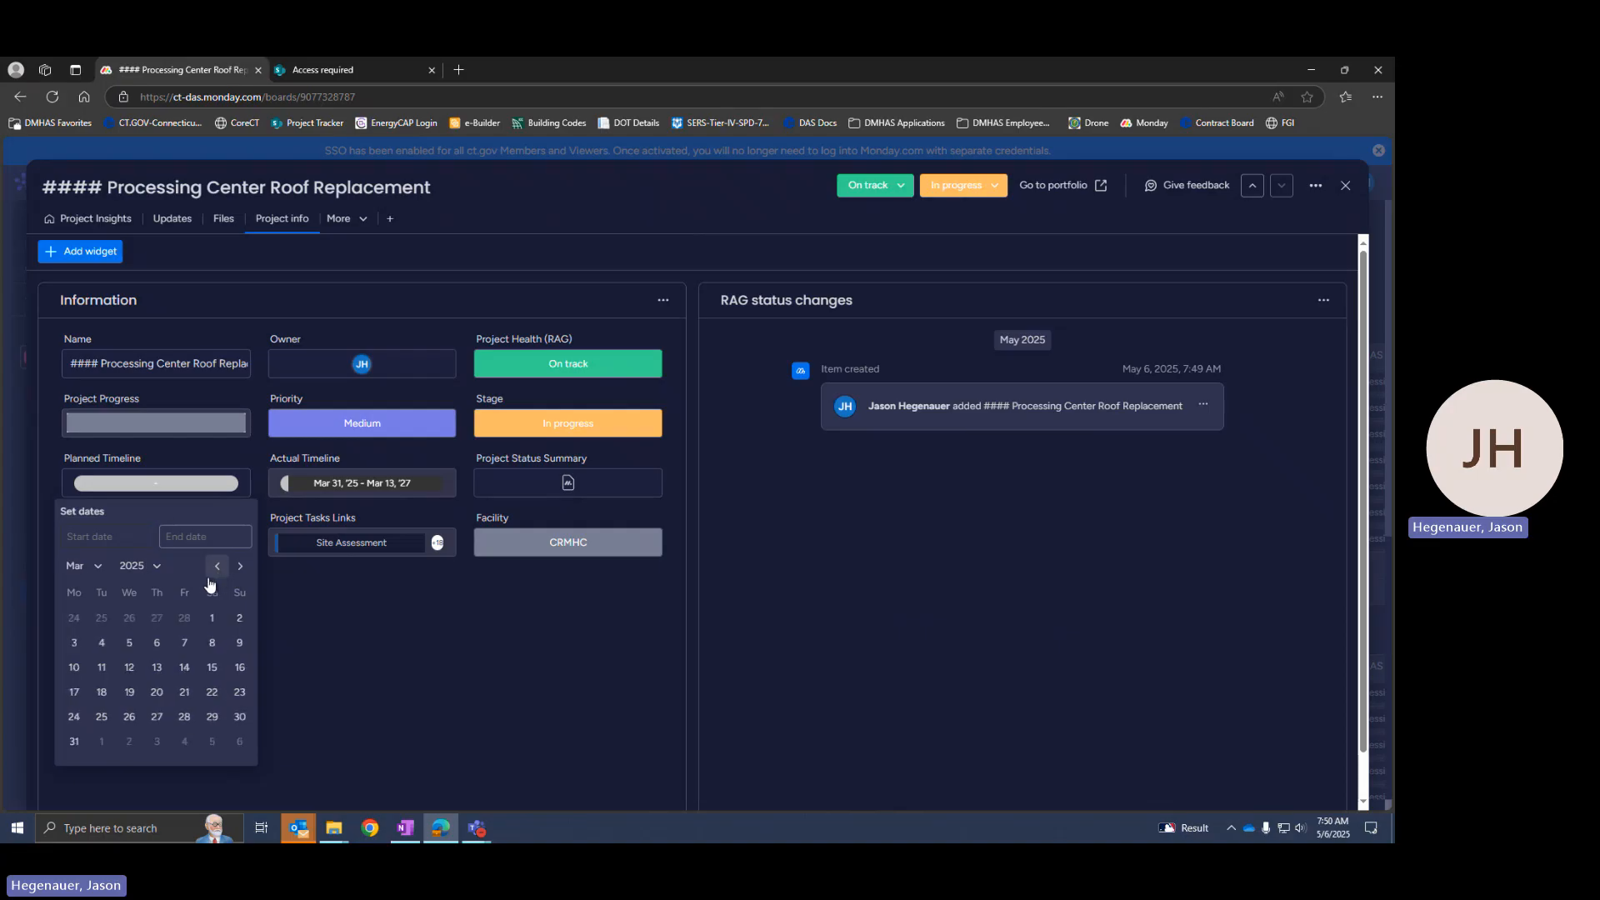
pyautogui.click(157, 718)
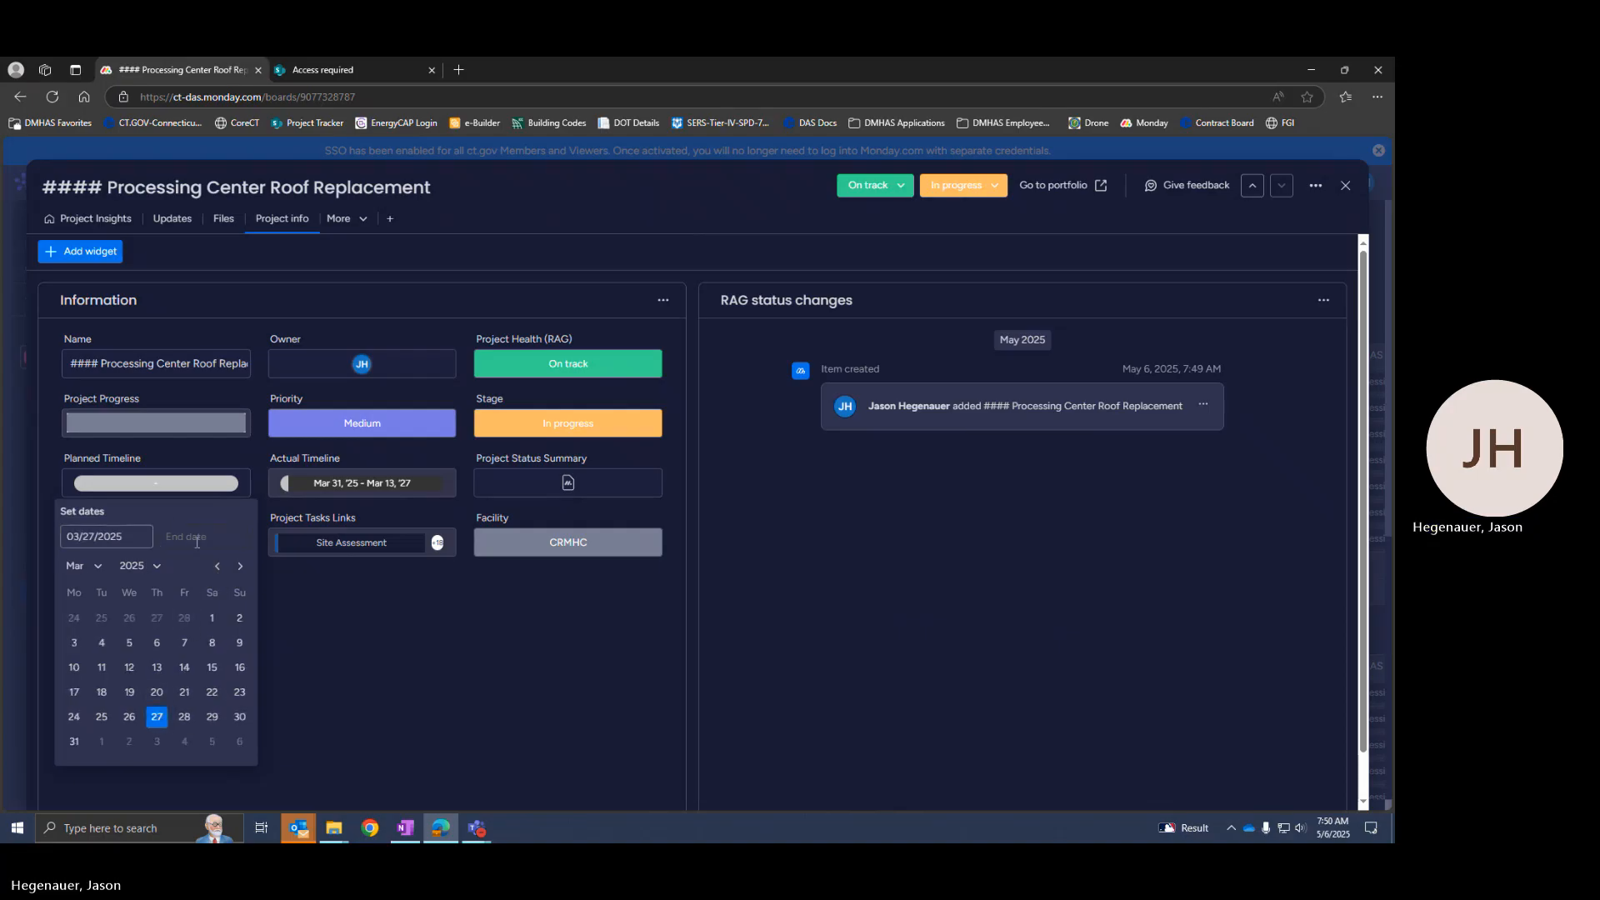
pyautogui.click(89, 566)
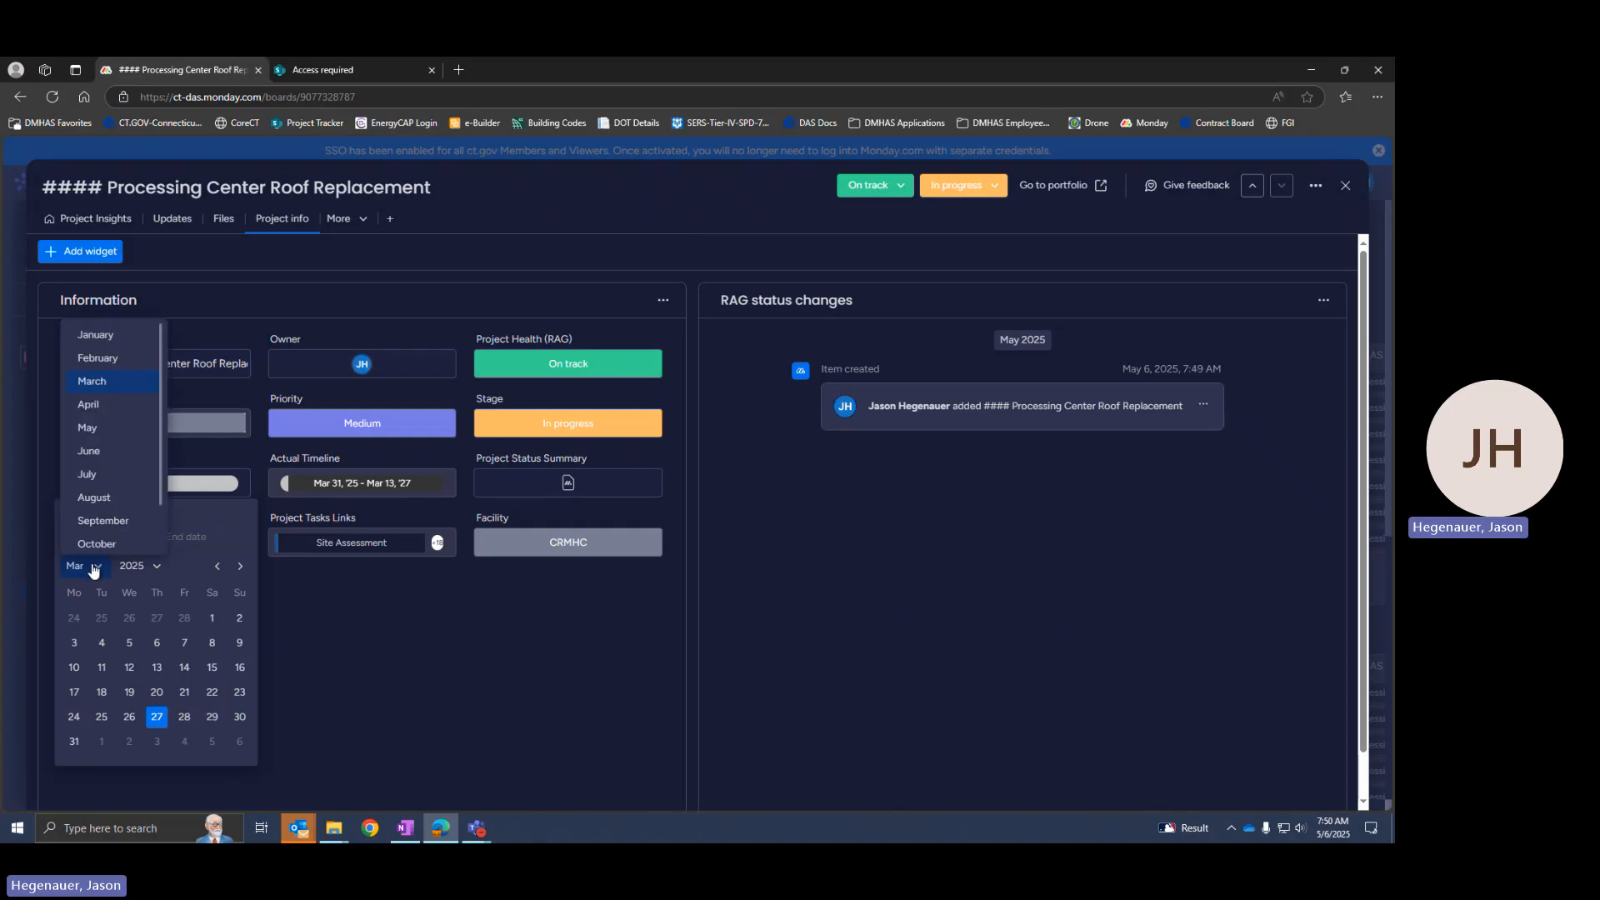
pyautogui.click(104, 476)
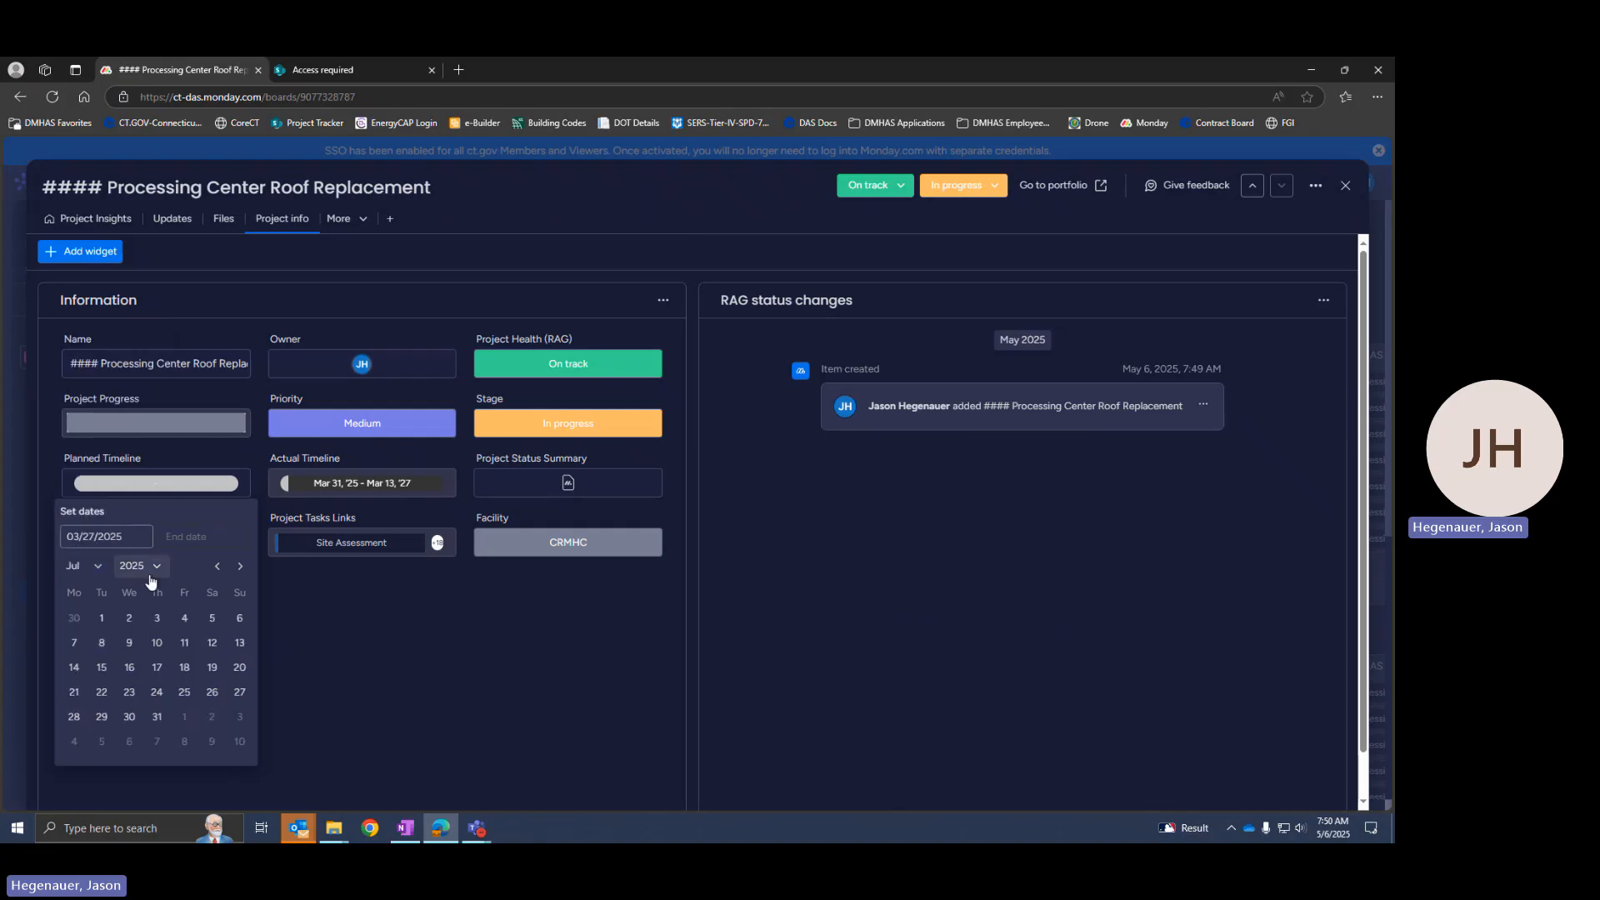
pyautogui.click(149, 570)
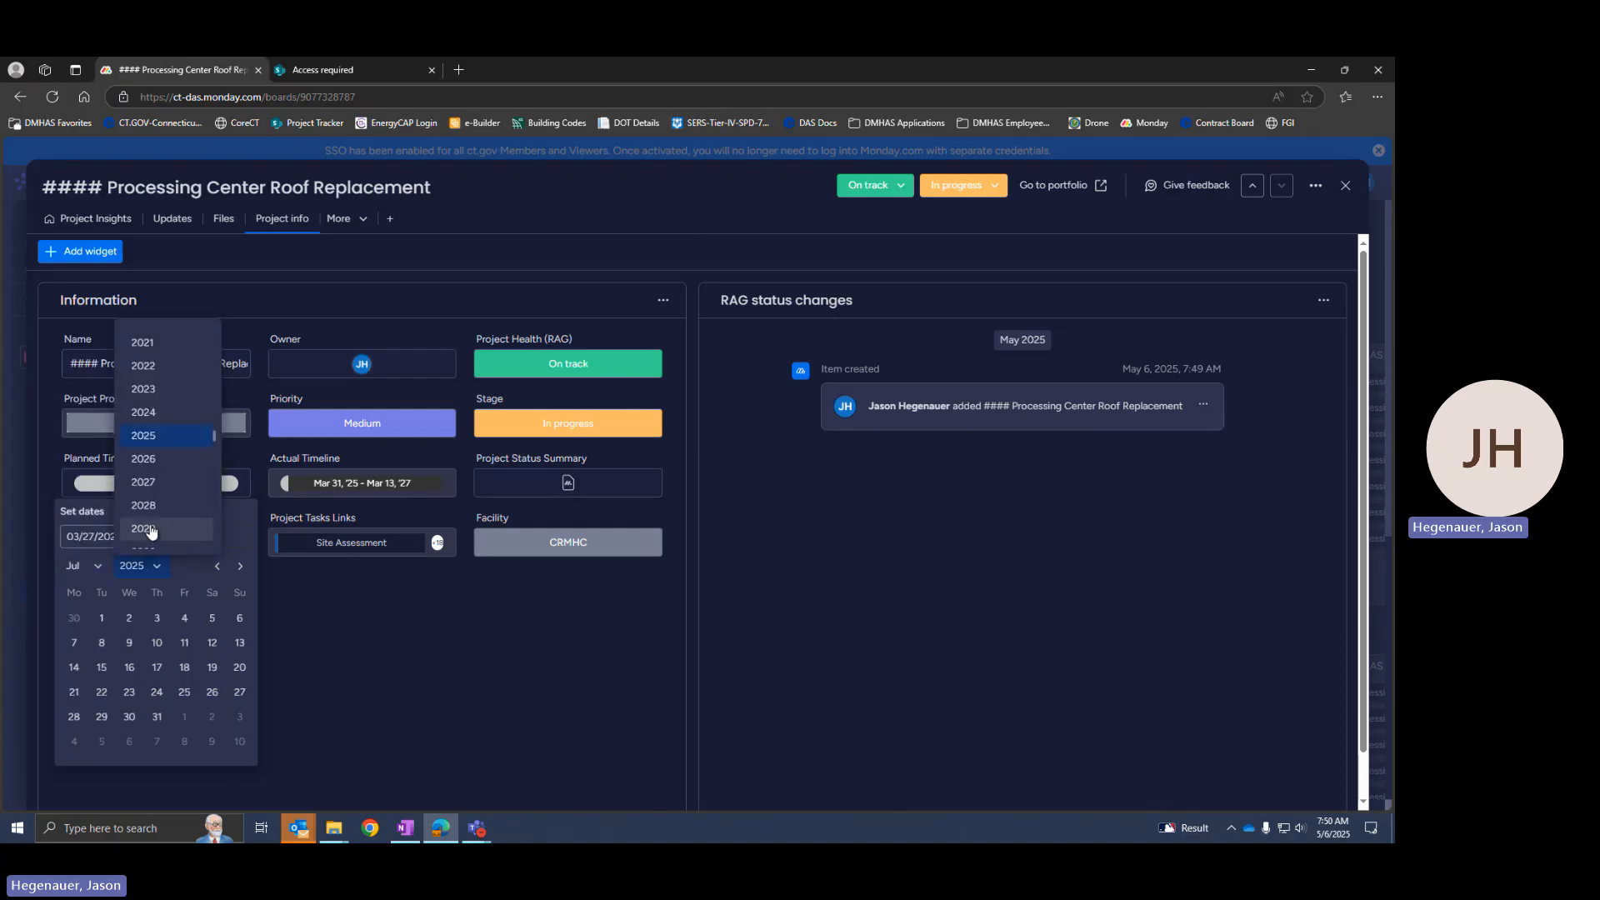
pyautogui.click(150, 466)
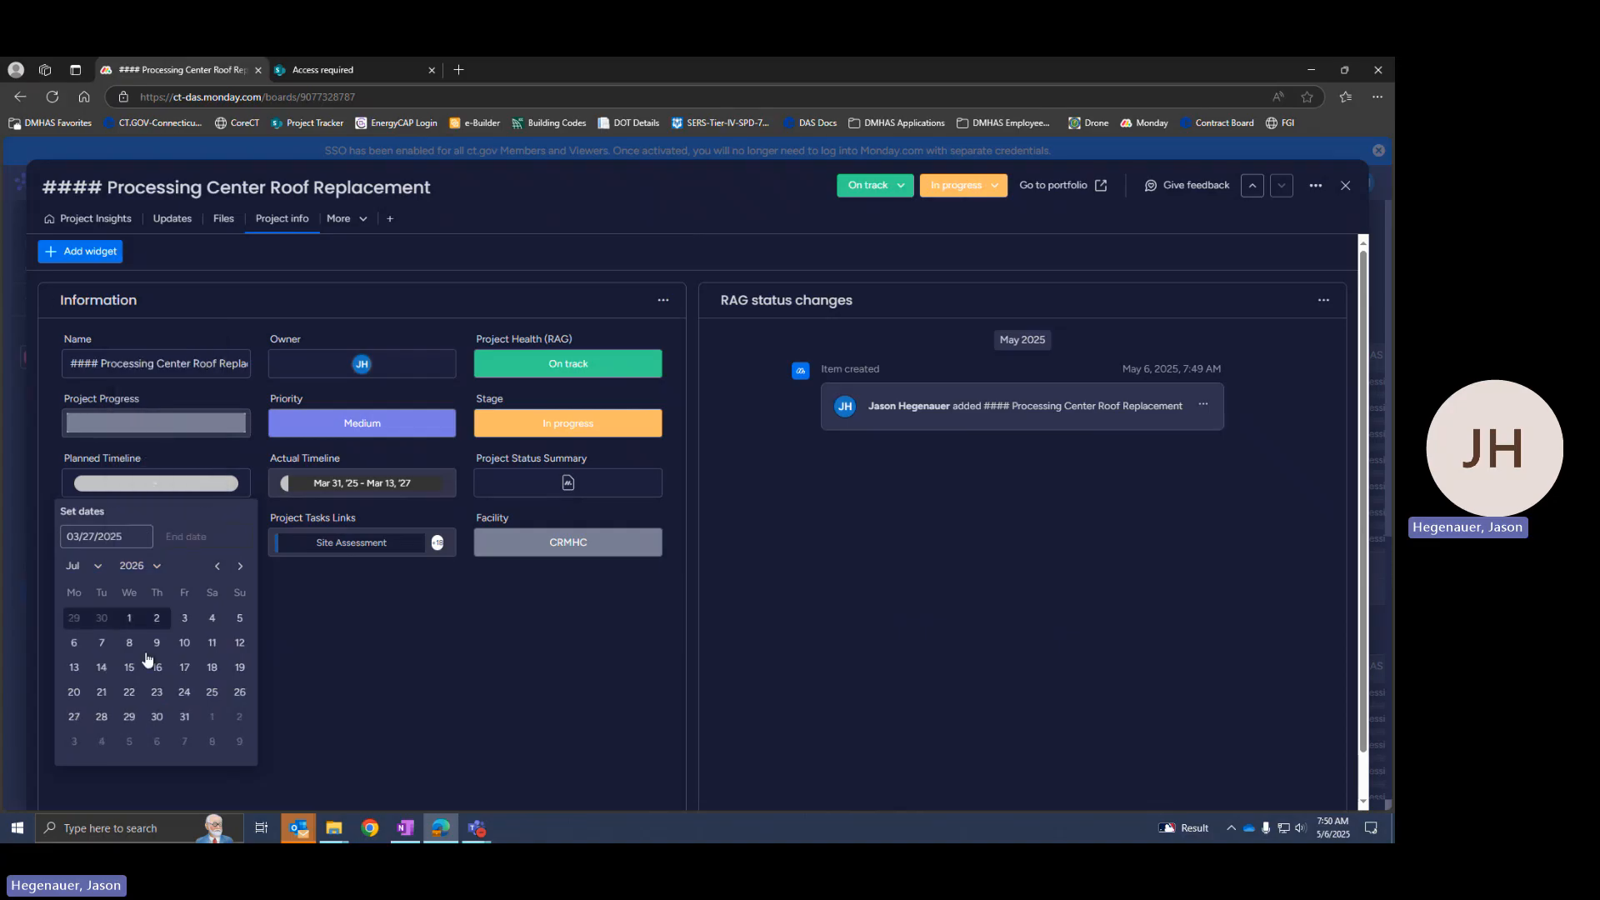
pyautogui.click(185, 718)
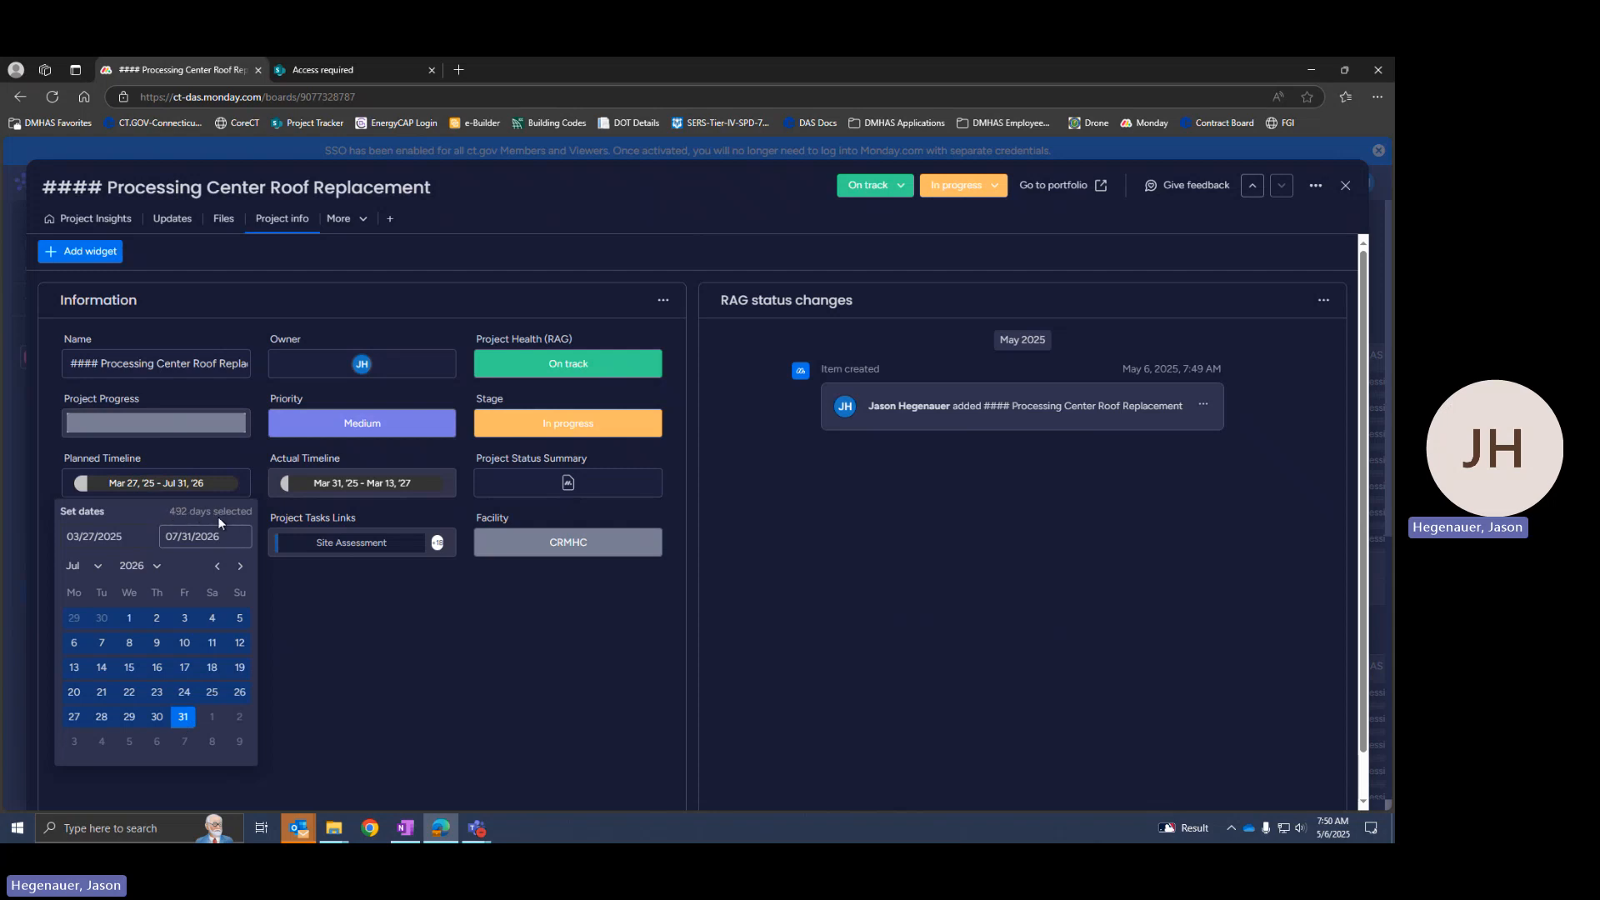
pyautogui.click(328, 657)
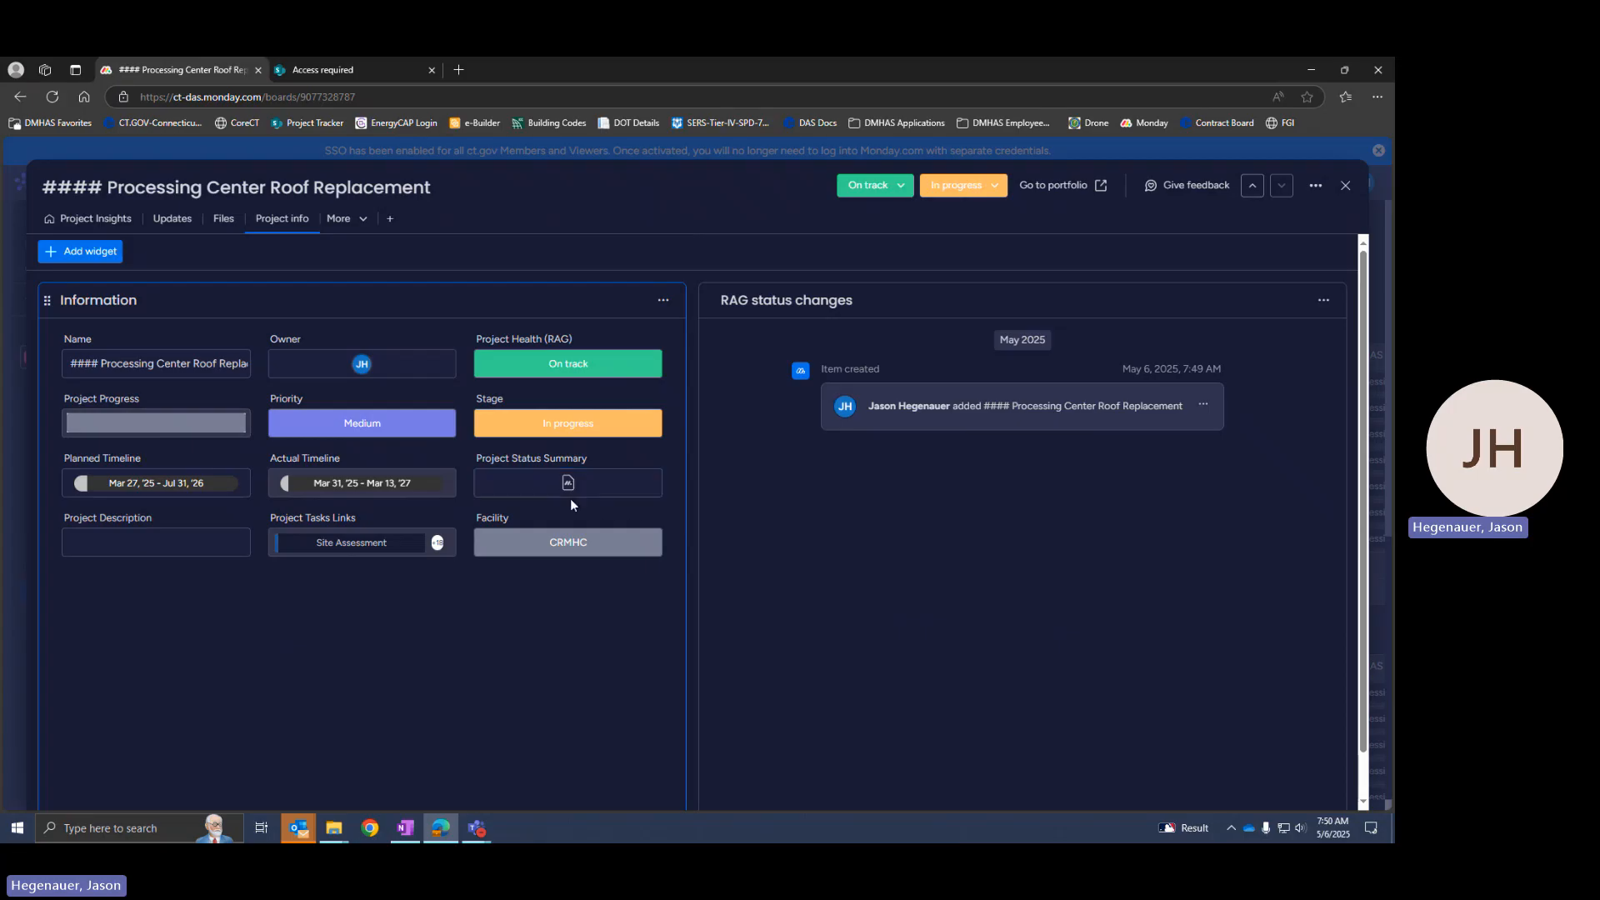
# - Enter a project description covering membrane roof replacement, structural analysis for new loads, and support for a new interior ceiling planned in a future renovation project
pyautogui.click(188, 546)
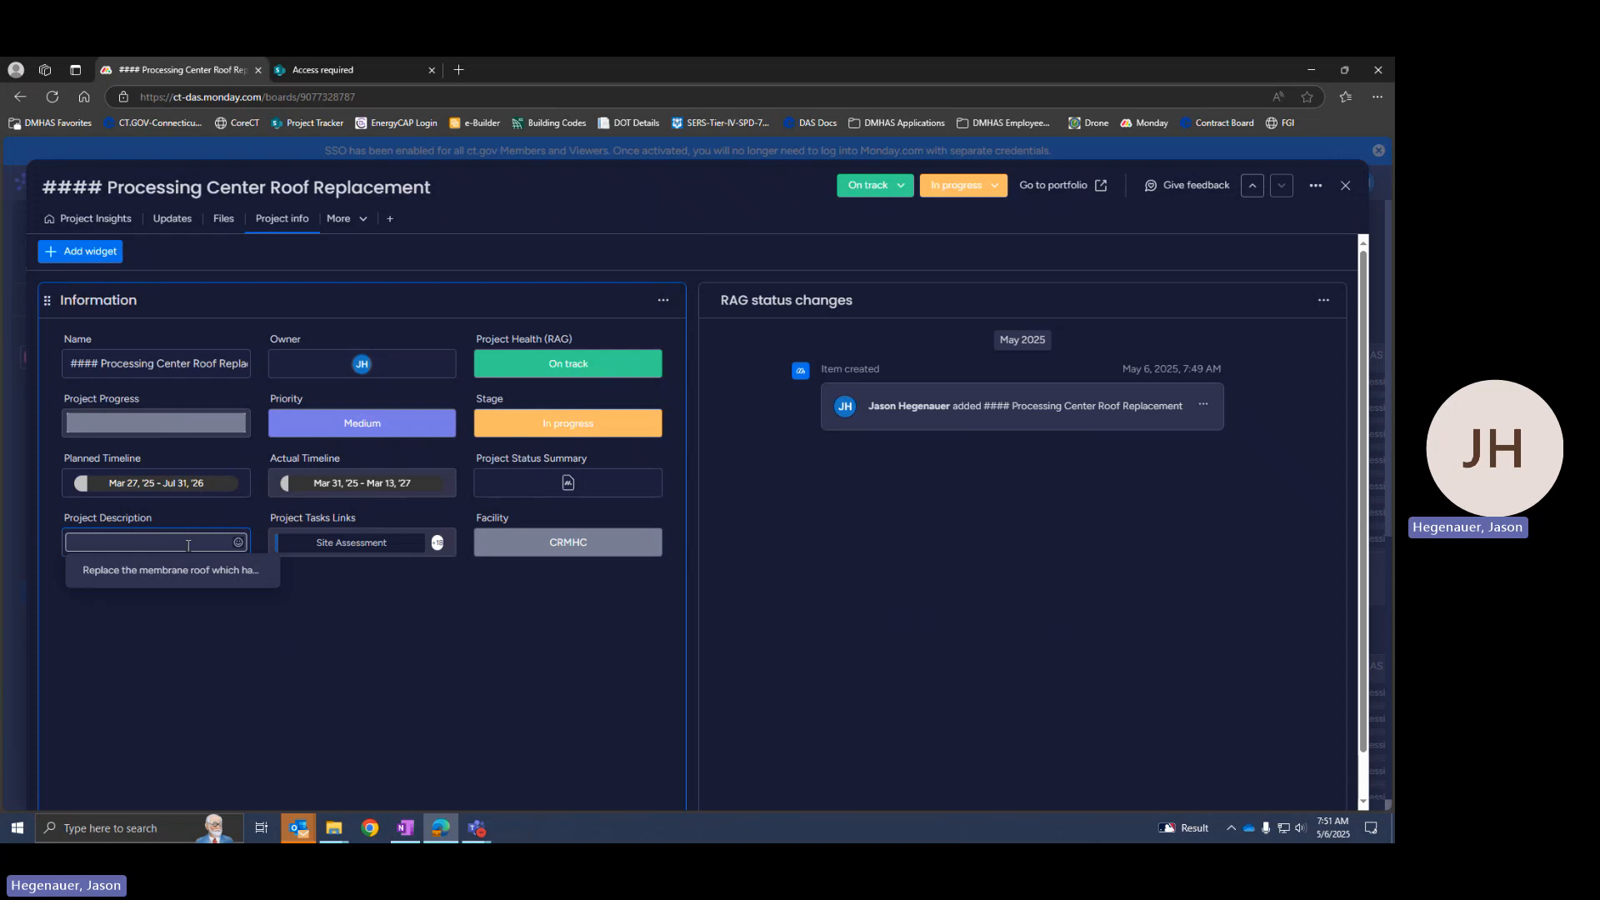
pyautogui.write('Replace the memb')
pyautogui.write('rane roof whic')
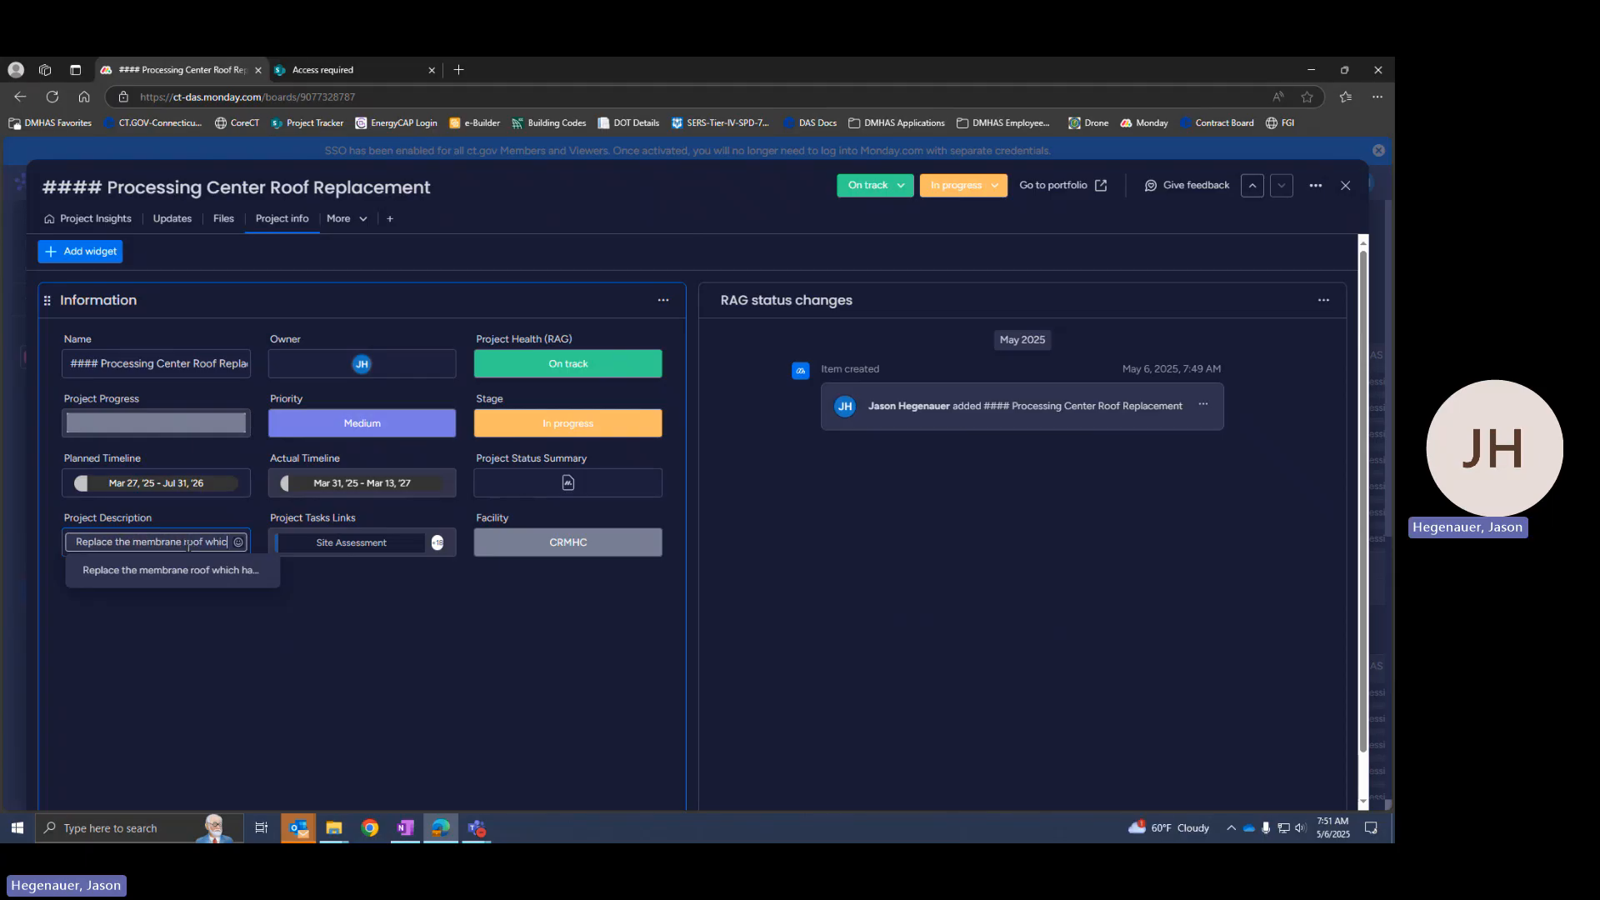
pyautogui.write('h has required ongoing main')
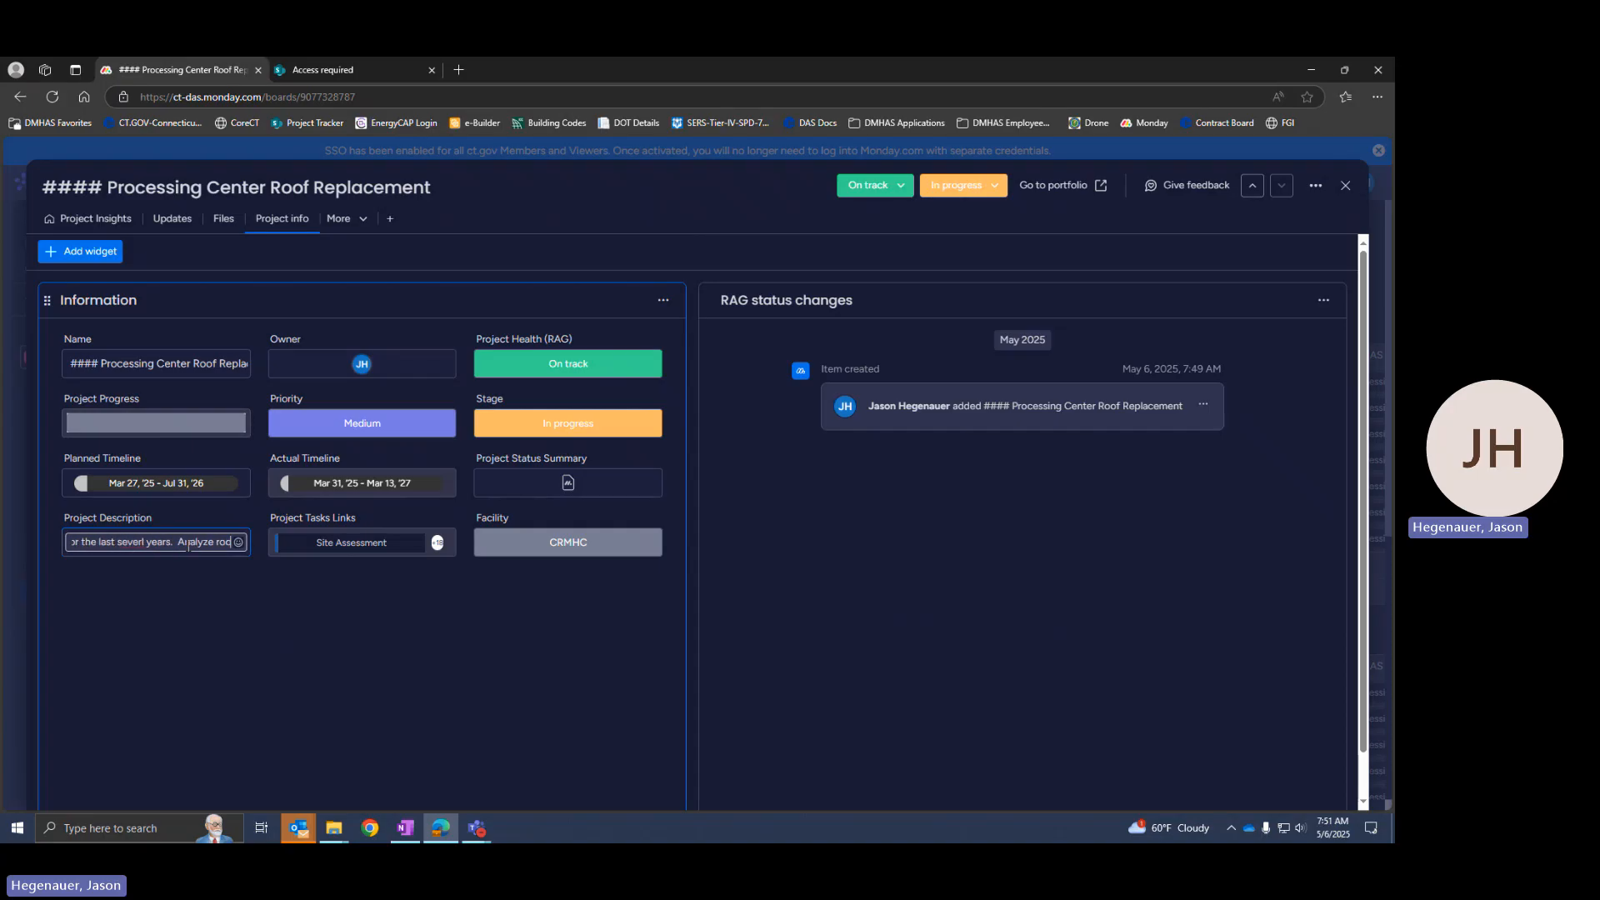
pyautogui.write('to meet new loads, and su')
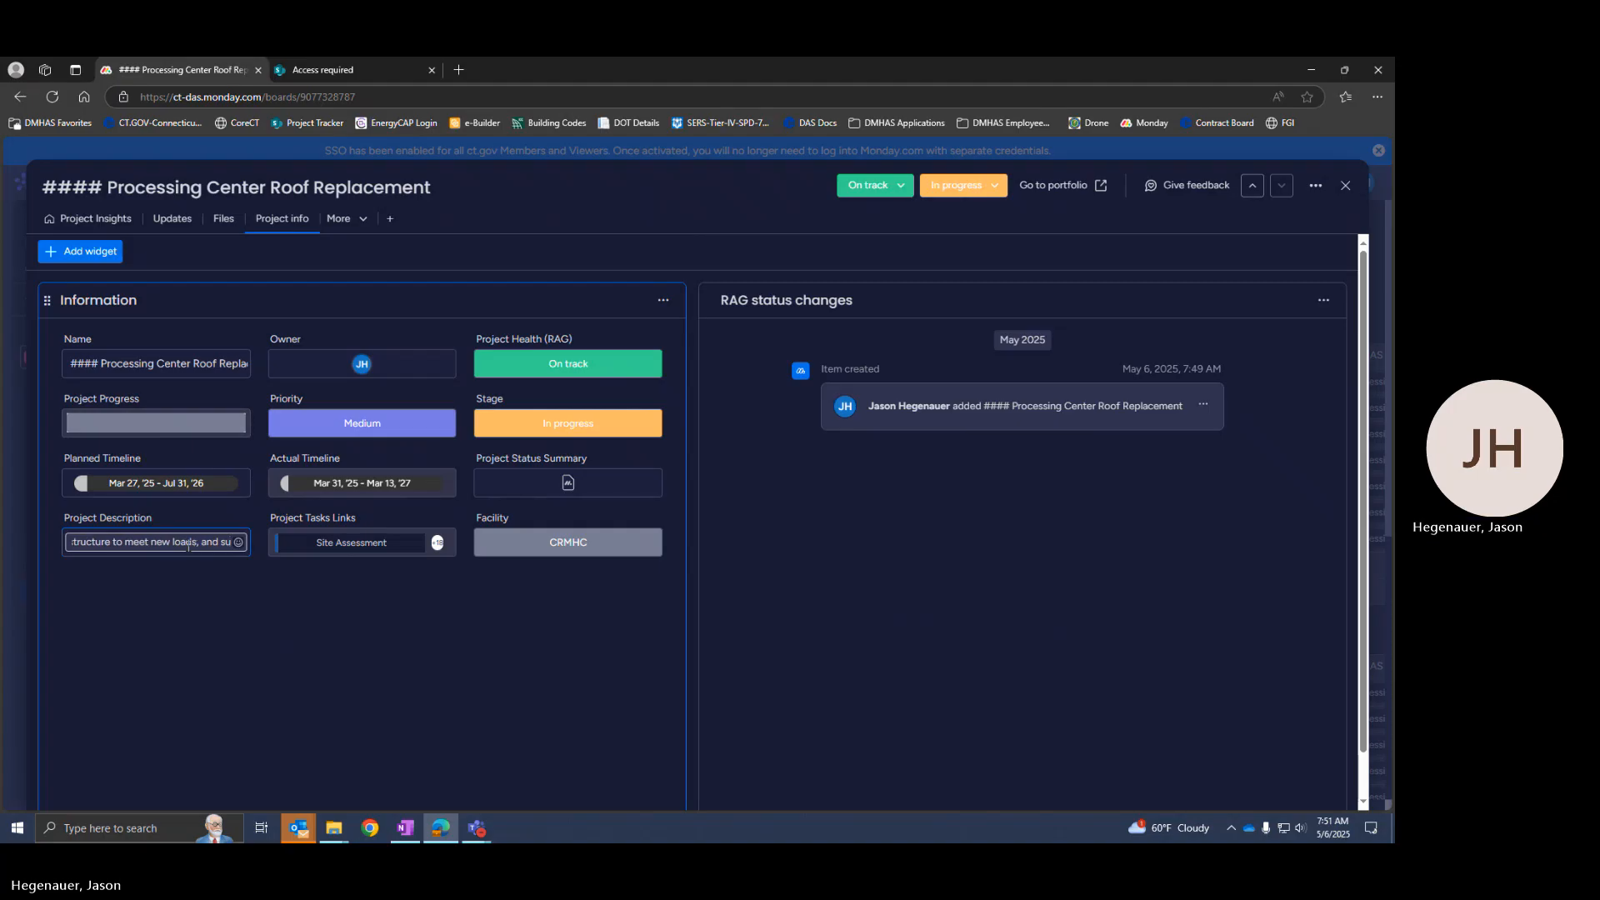
pyautogui.write('pport new')
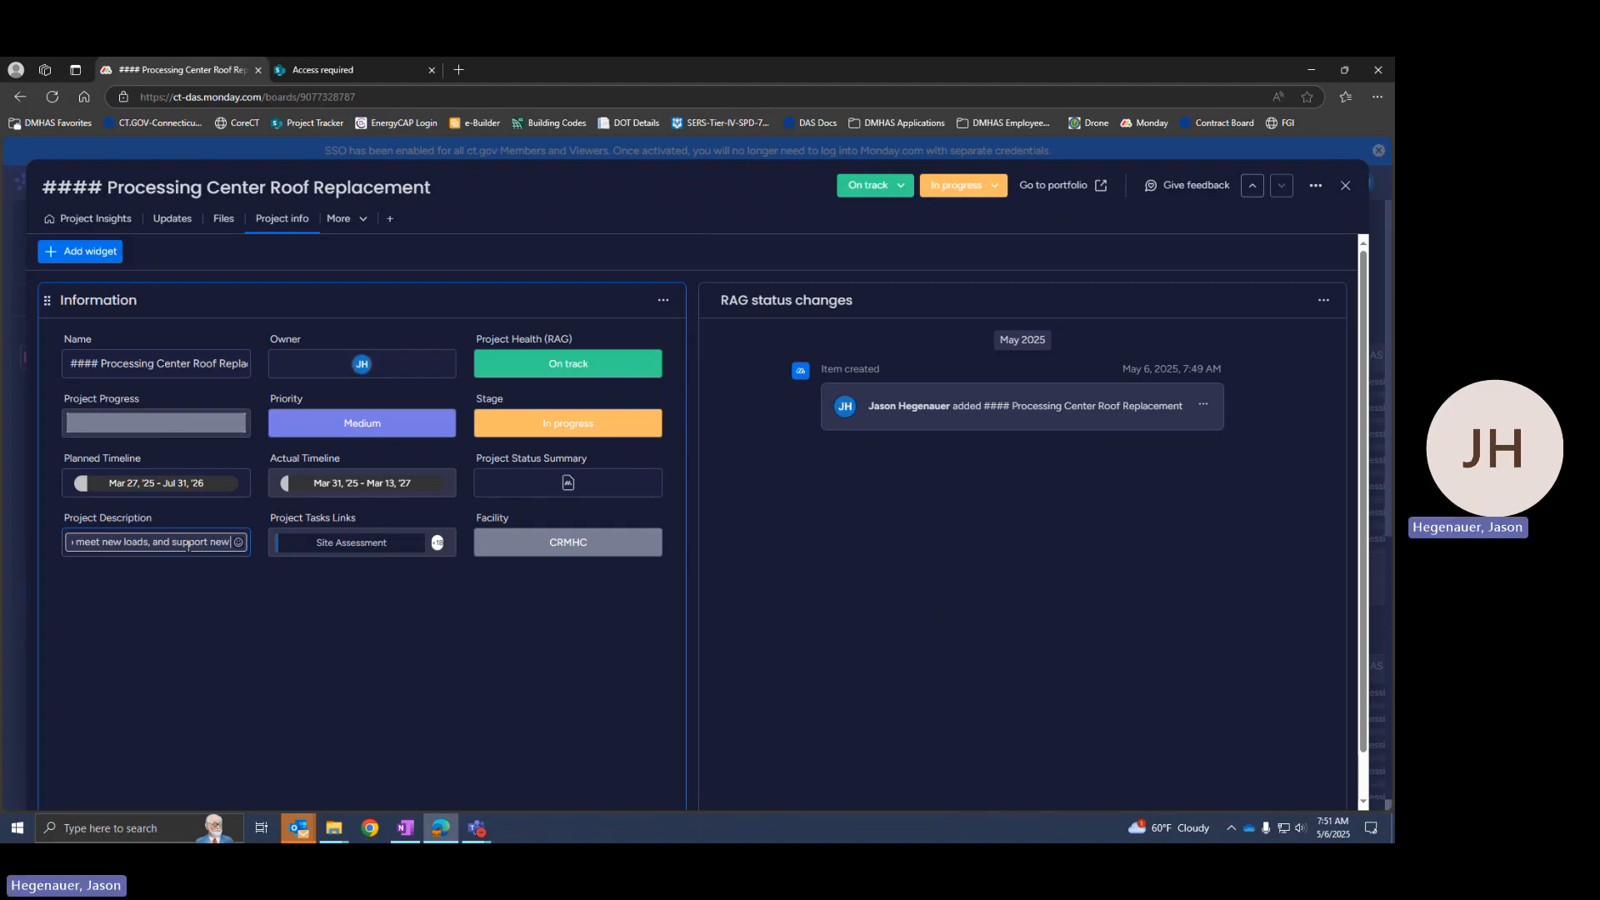
pyautogui.write(' interior ceiling planned in fut')
pyautogui.write('ure renova')
pyautogui.write('tion project')
pyautogui.write('.')
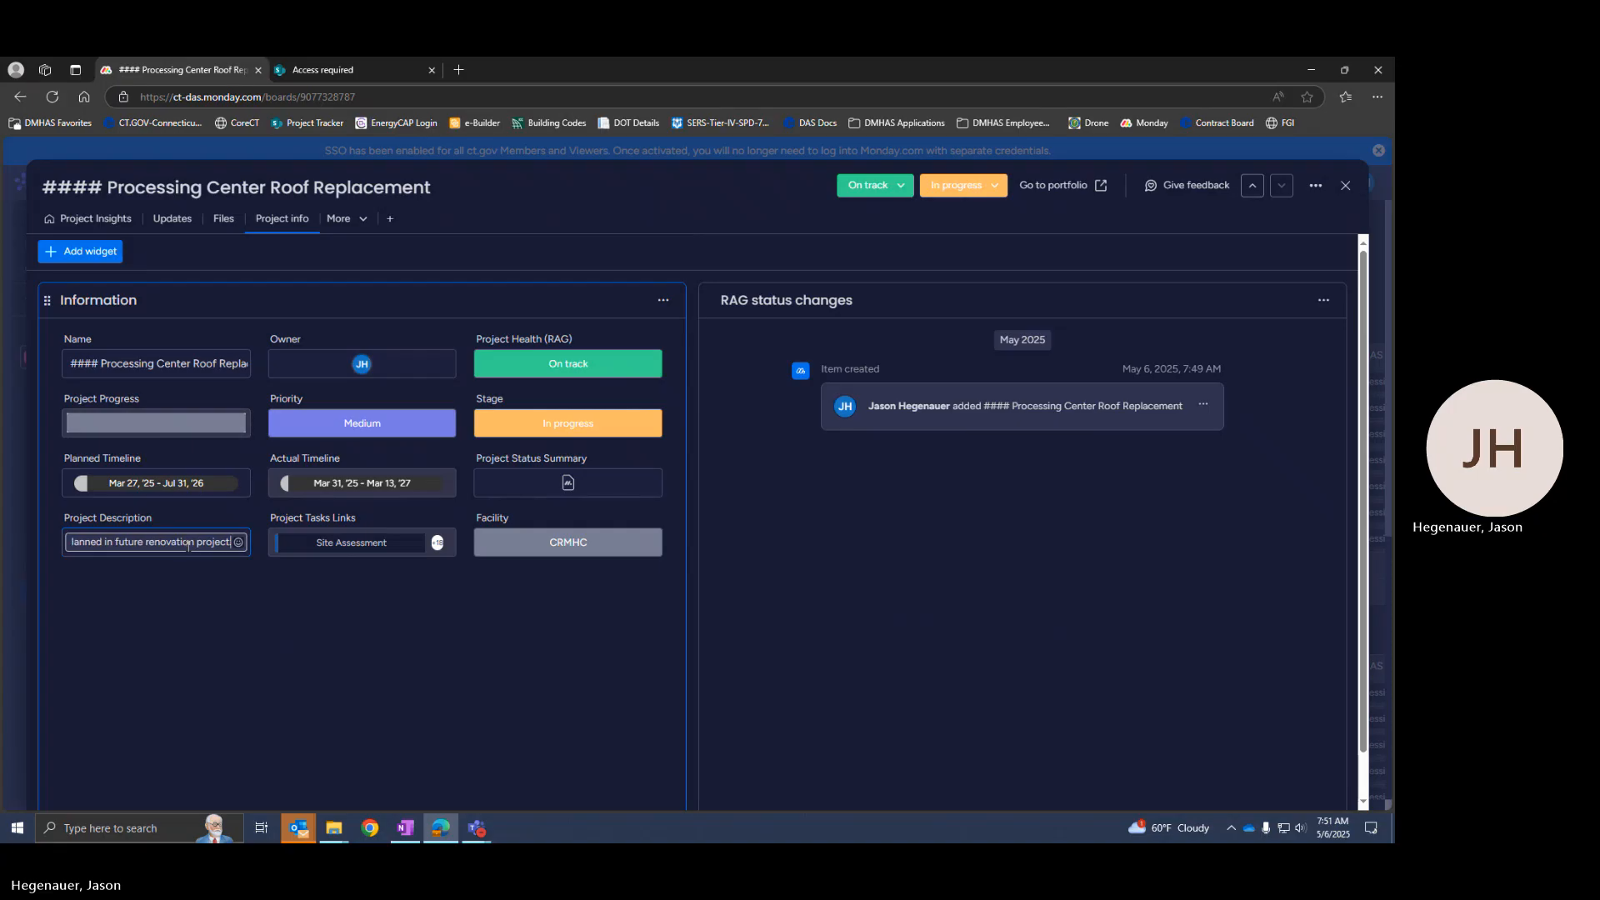
pyautogui.click(143, 653)
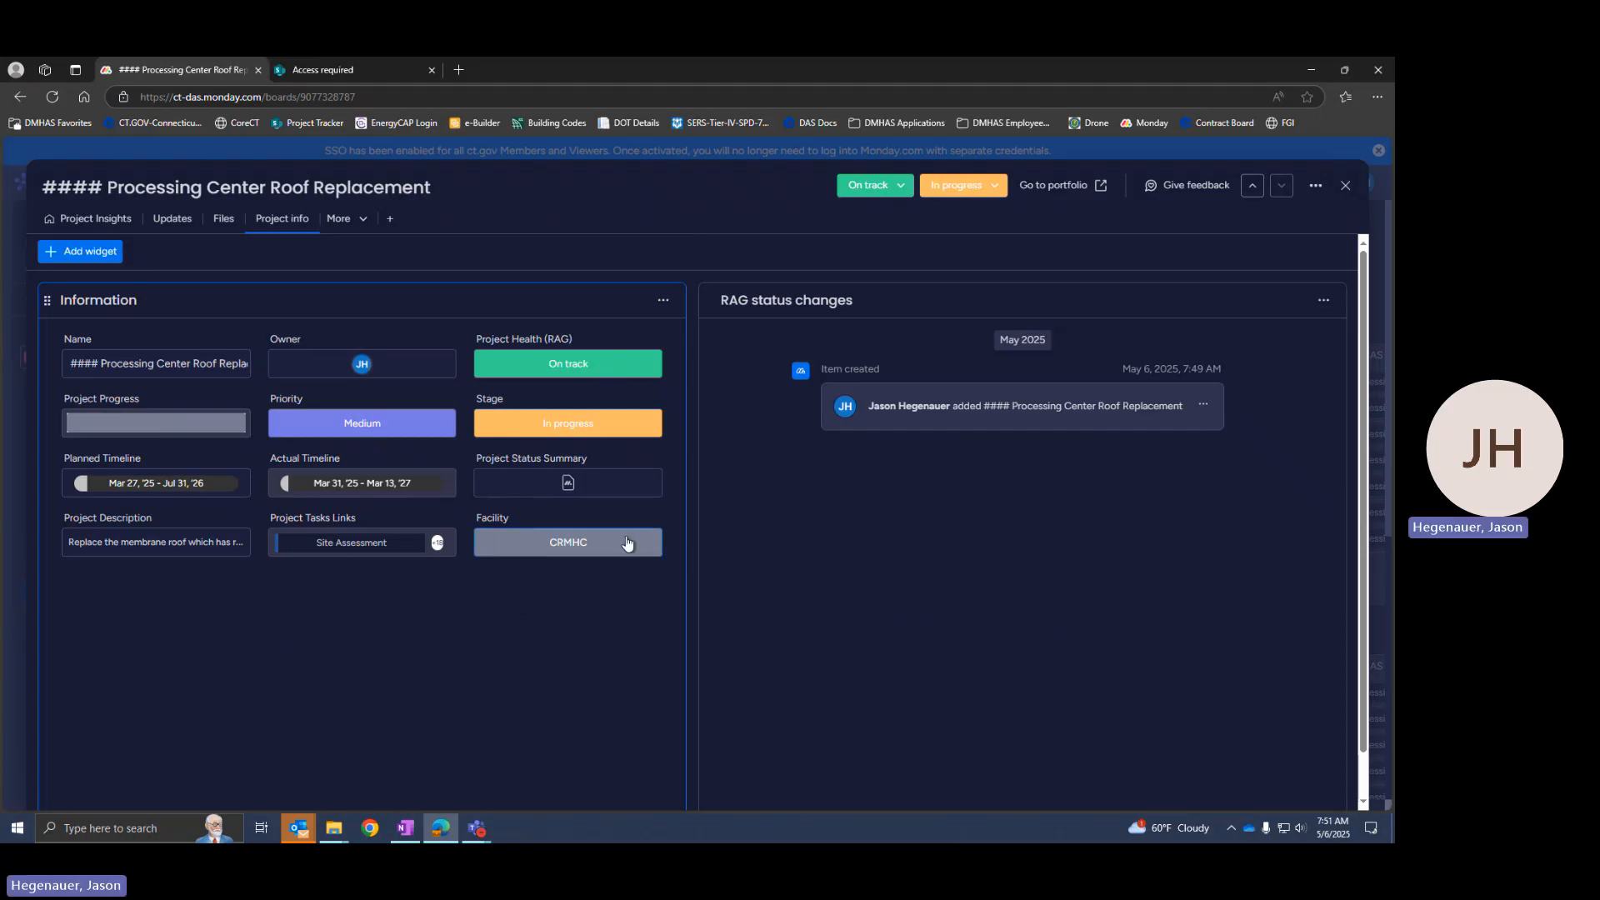
# - Set the project's facility to CVH, look at its files section and close the project overview
pyautogui.click(603, 546)
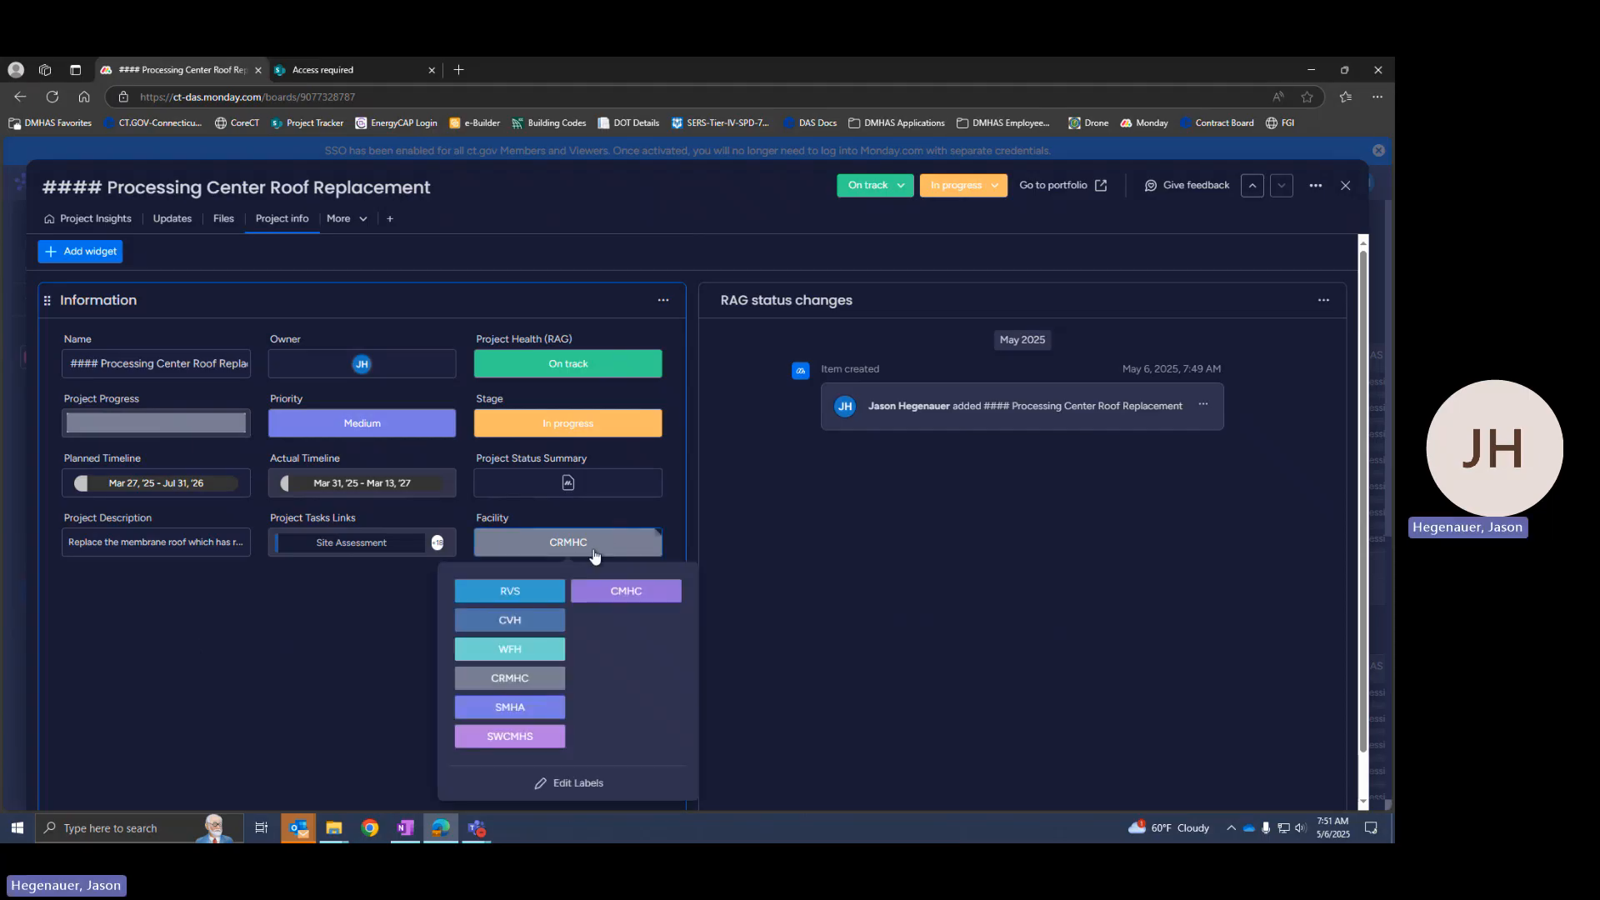
pyautogui.click(526, 622)
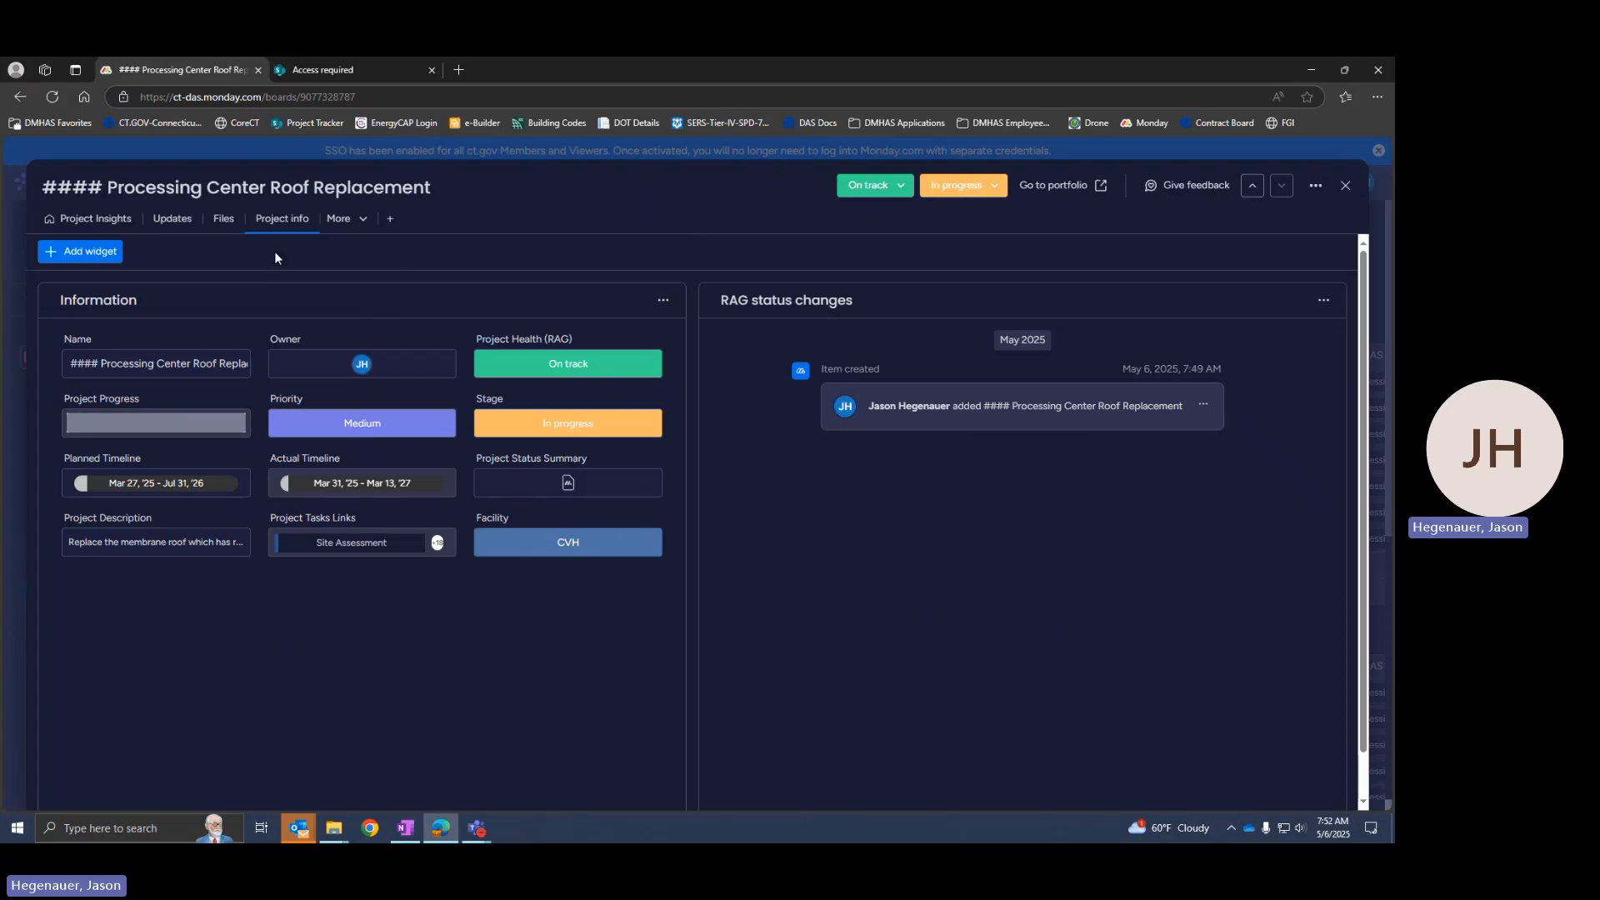
pyautogui.click(215, 221)
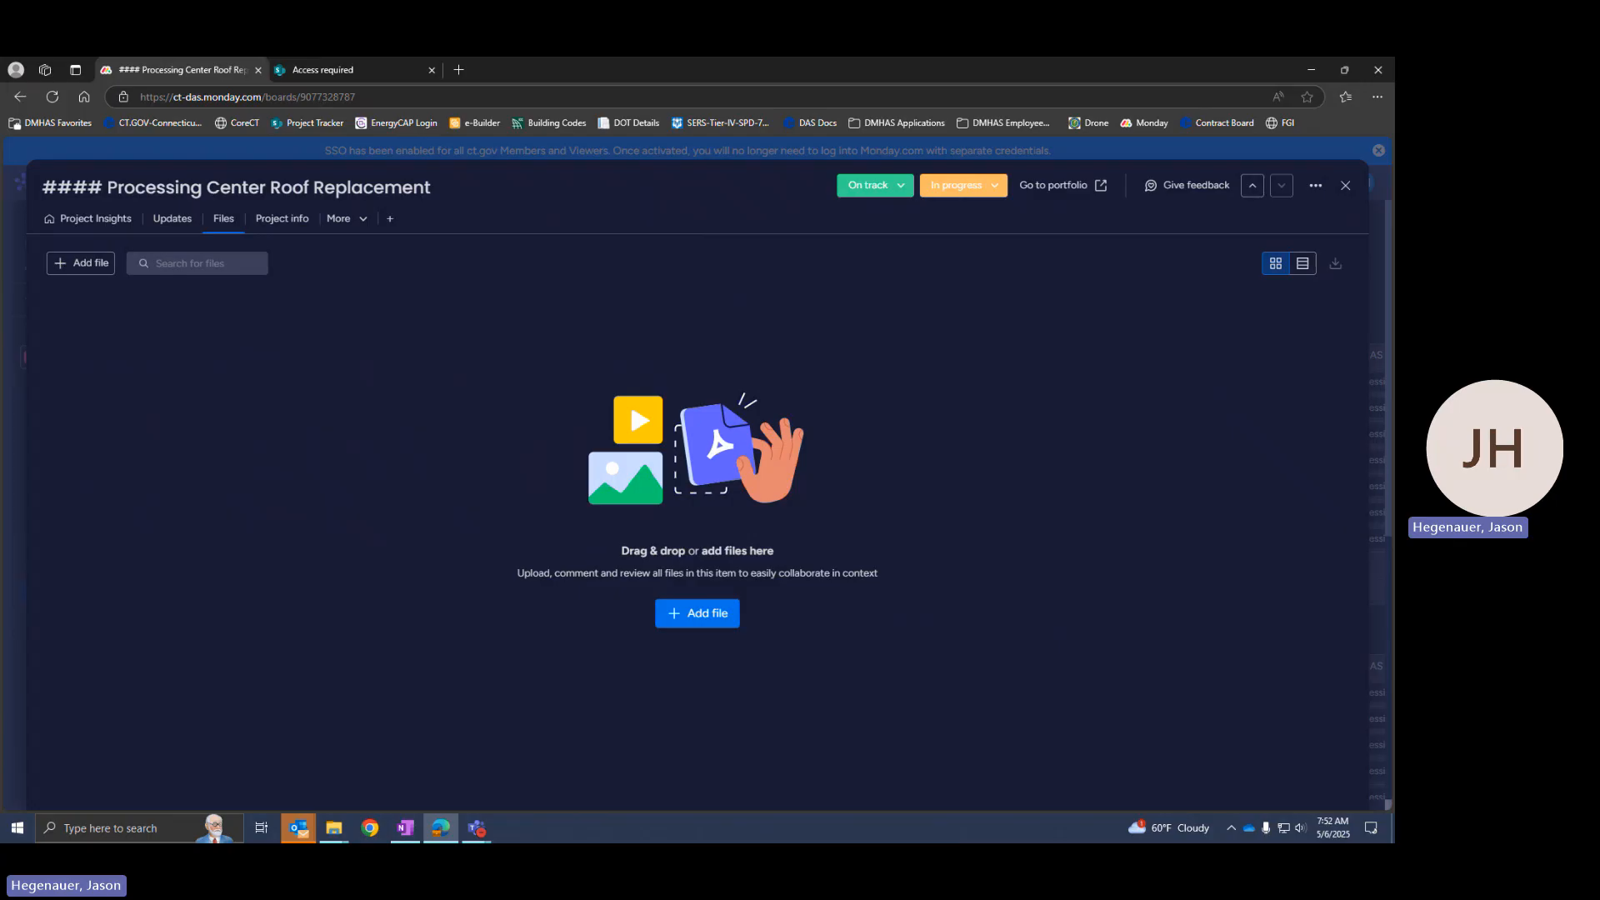
pyautogui.click(1346, 191)
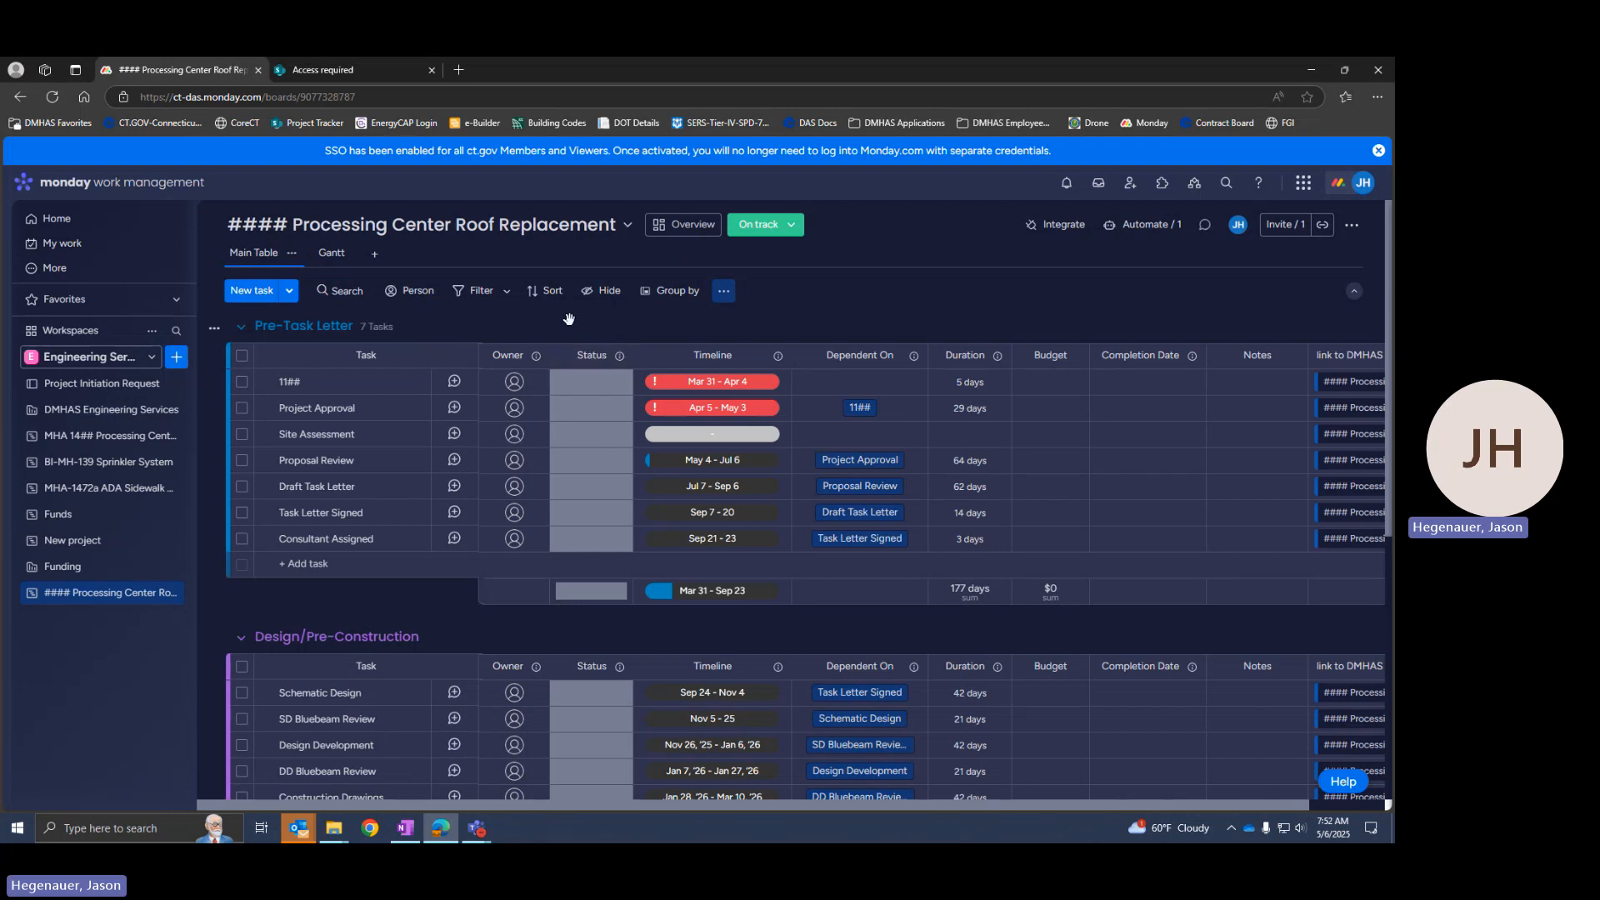
# - Change the project's health to Off track and publish the note "DAS is taking longer than anticipated to review the 1105"
pyautogui.click(774, 229)
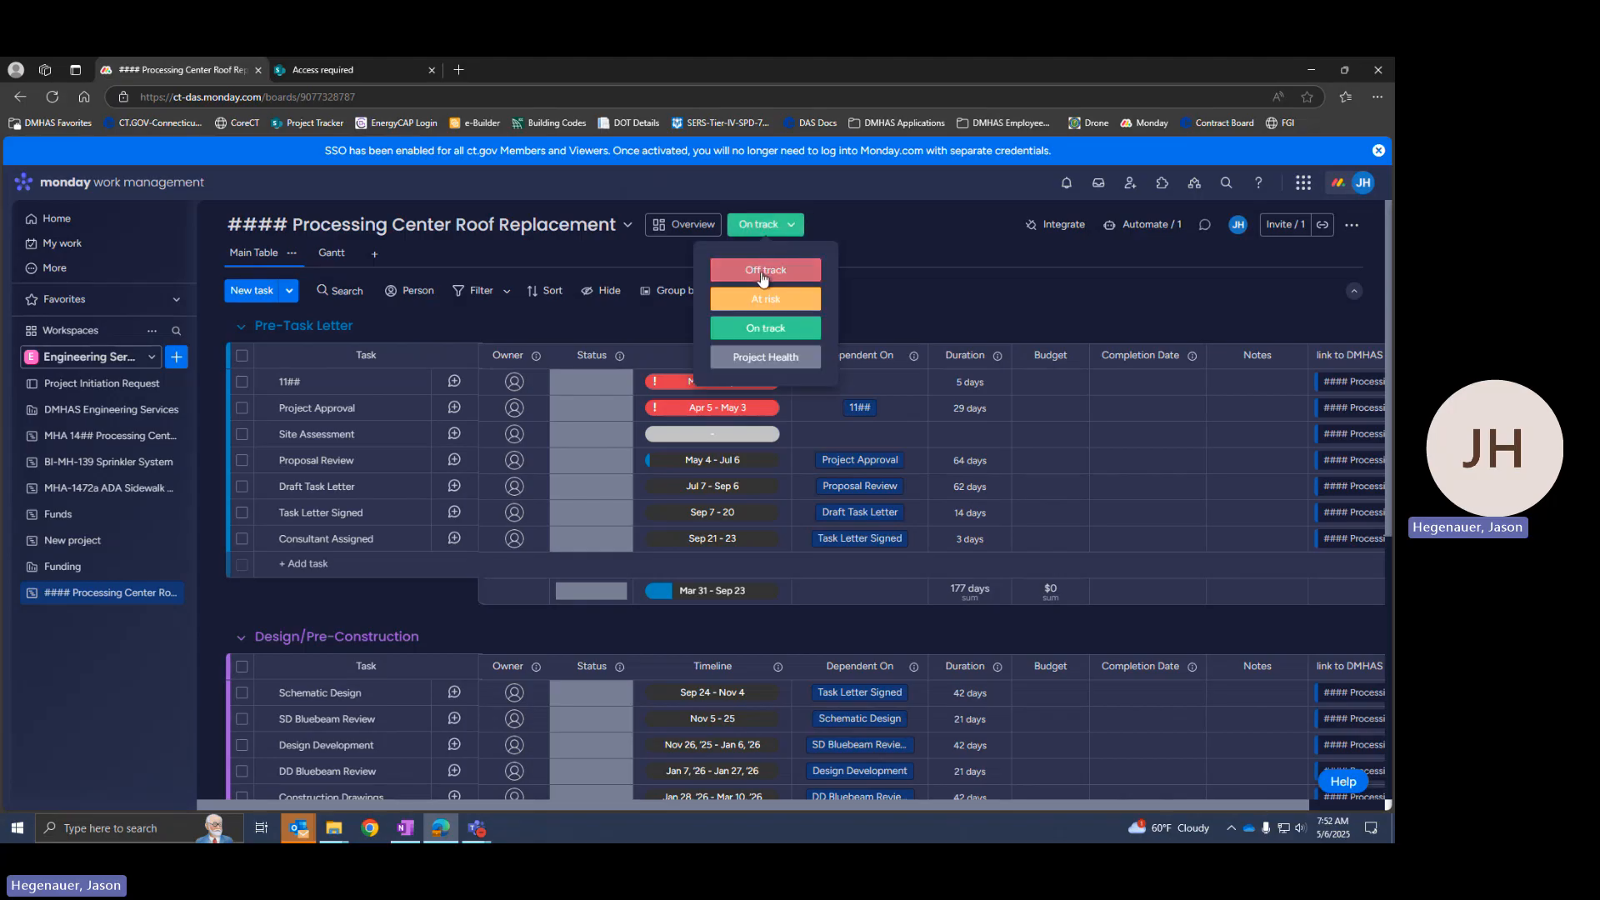
pyautogui.click(762, 275)
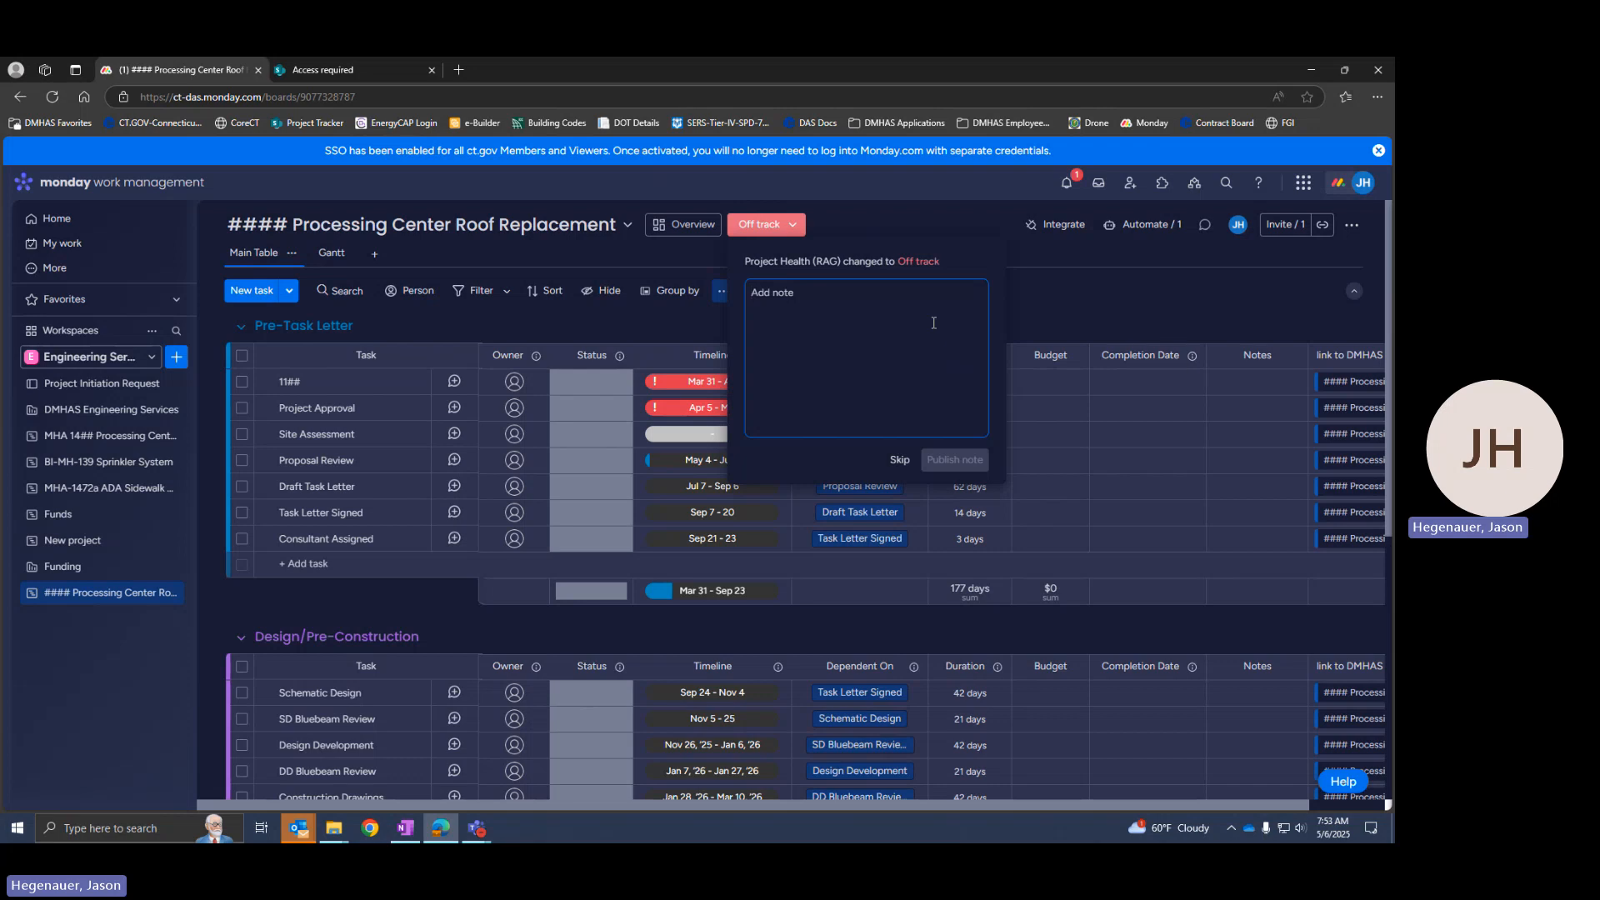
pyautogui.write('DAS is tak')
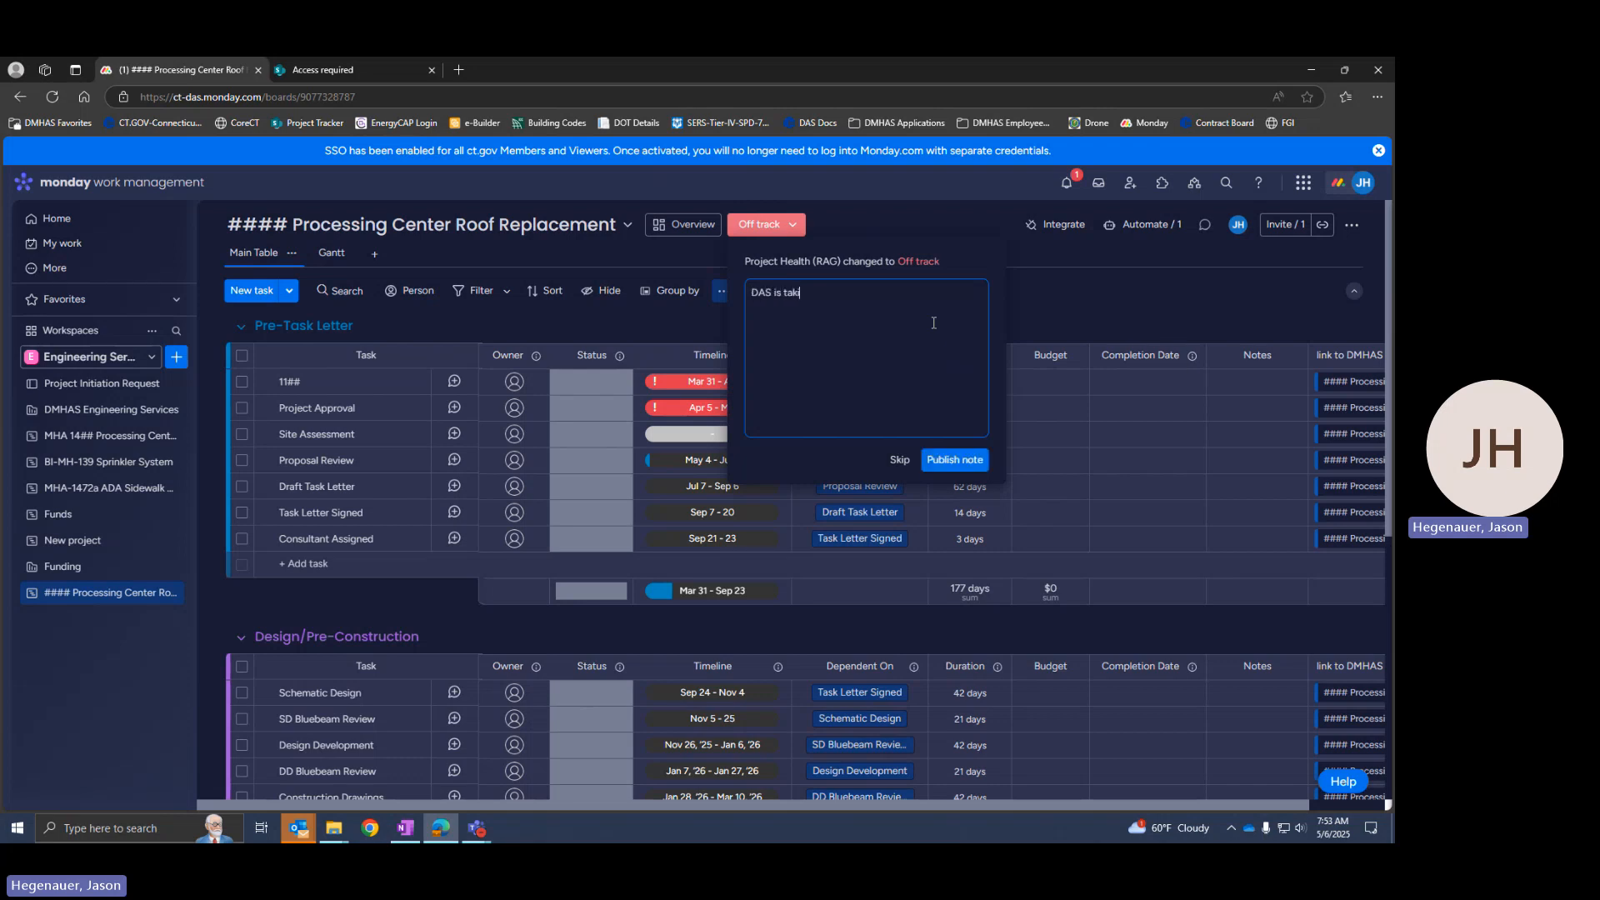
pyautogui.write('ing longer than anticipated to review the 1105')
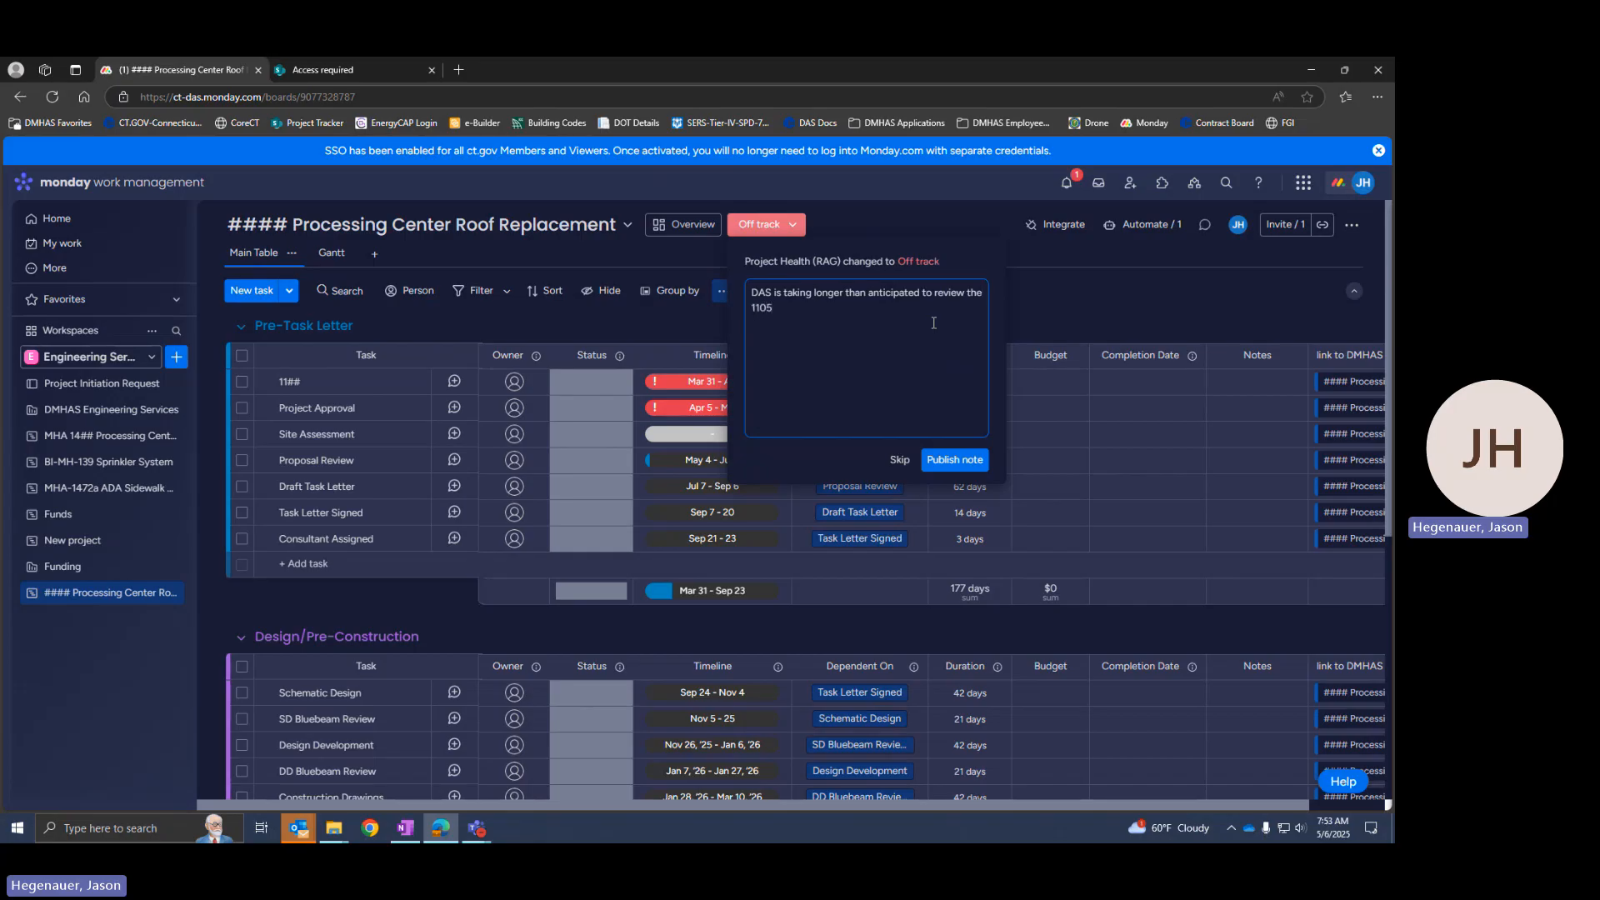
pyautogui.click(934, 463)
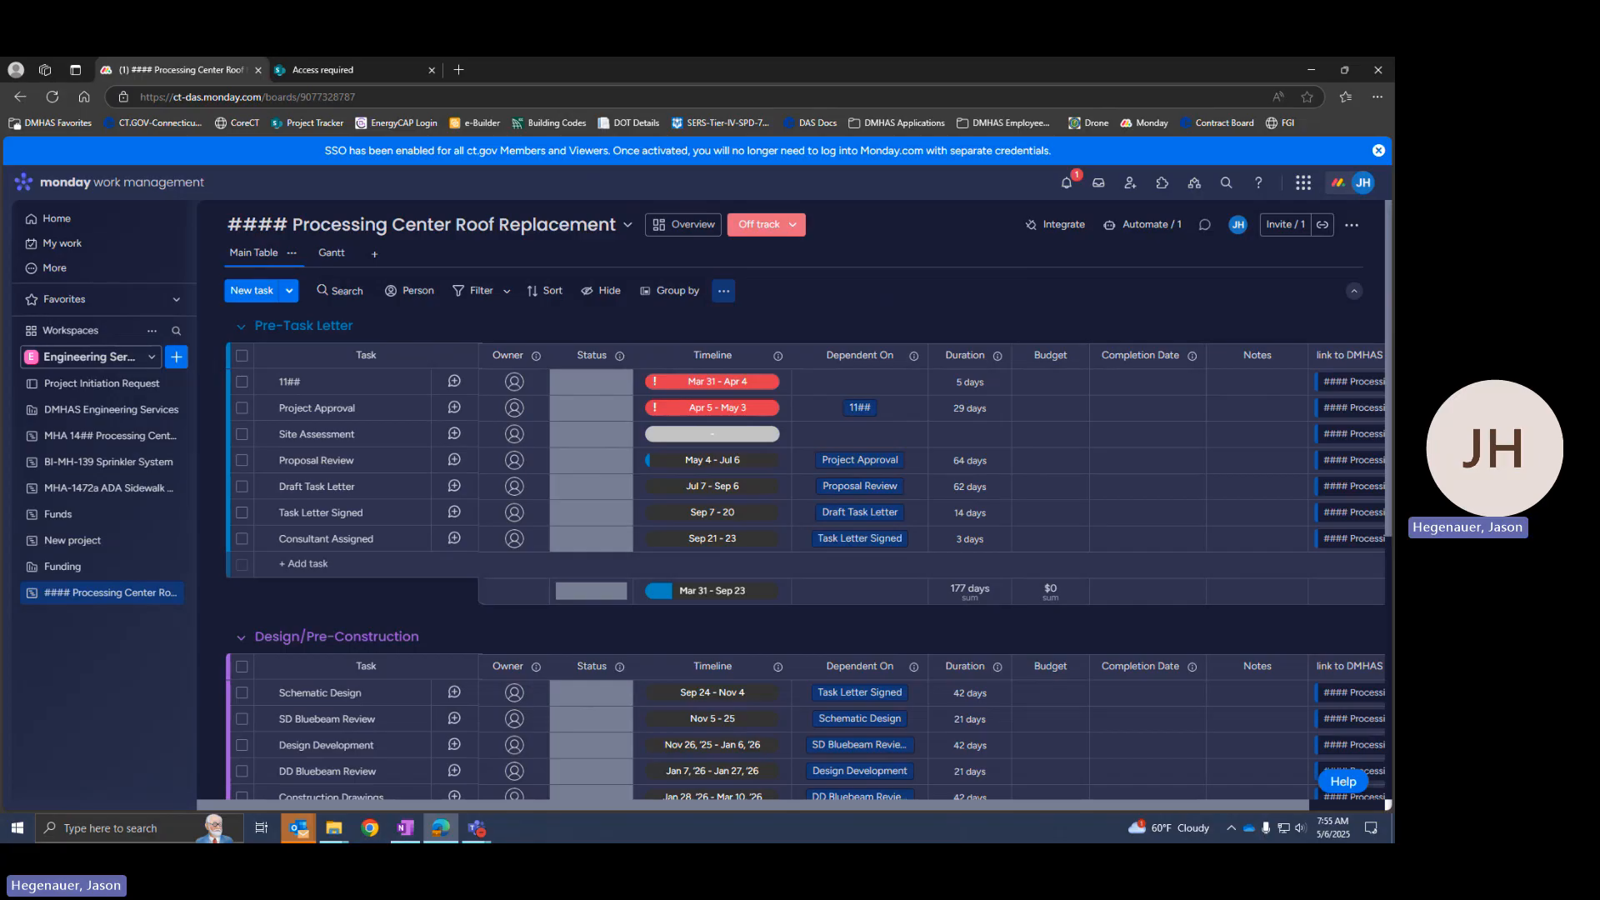
# - Rename the 11## task in the Pre-Task Letter group to 1105
pyautogui.click(289, 381)
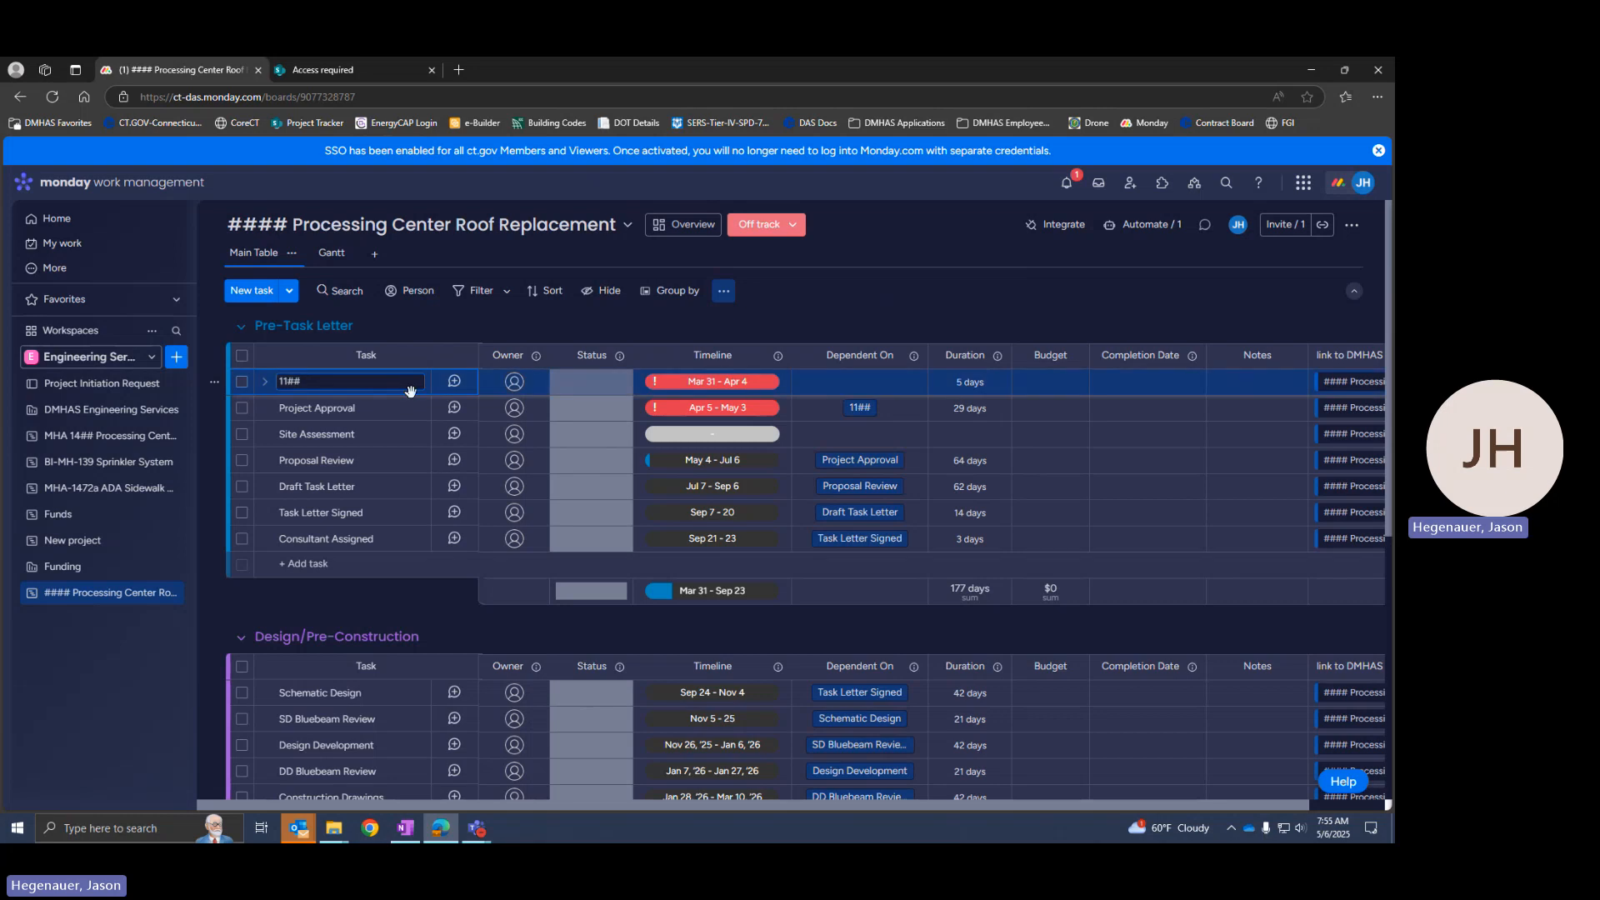
pyautogui.press('BackSpace')
pyautogui.press('BackSpace')
pyautogui.write('05')
pyautogui.press('Return')
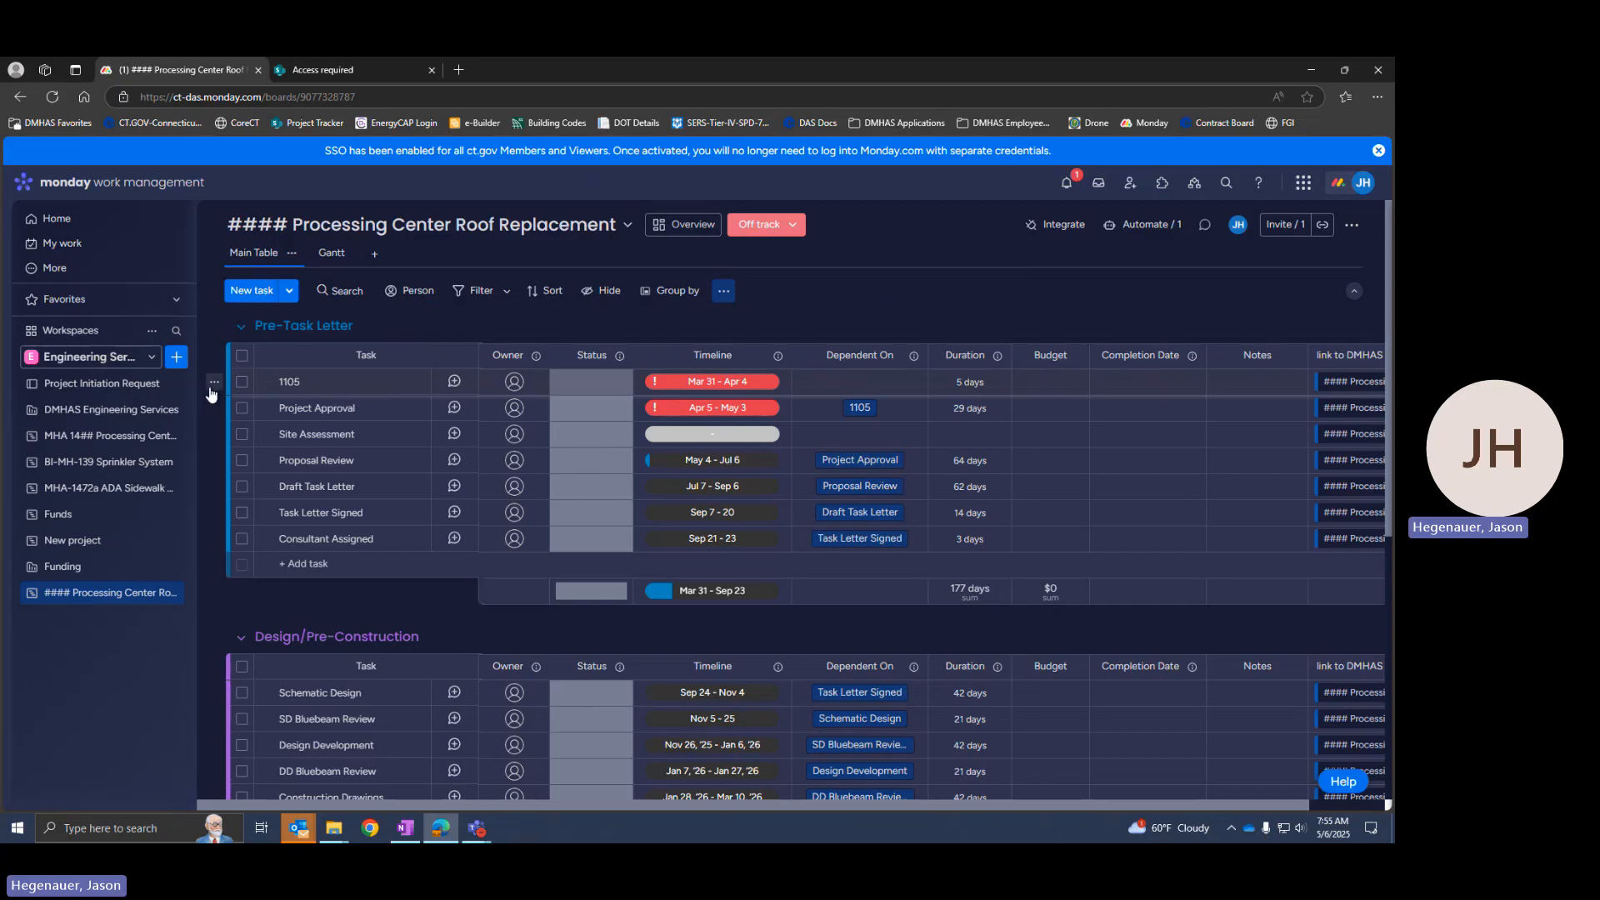
pyautogui.click(214, 384)
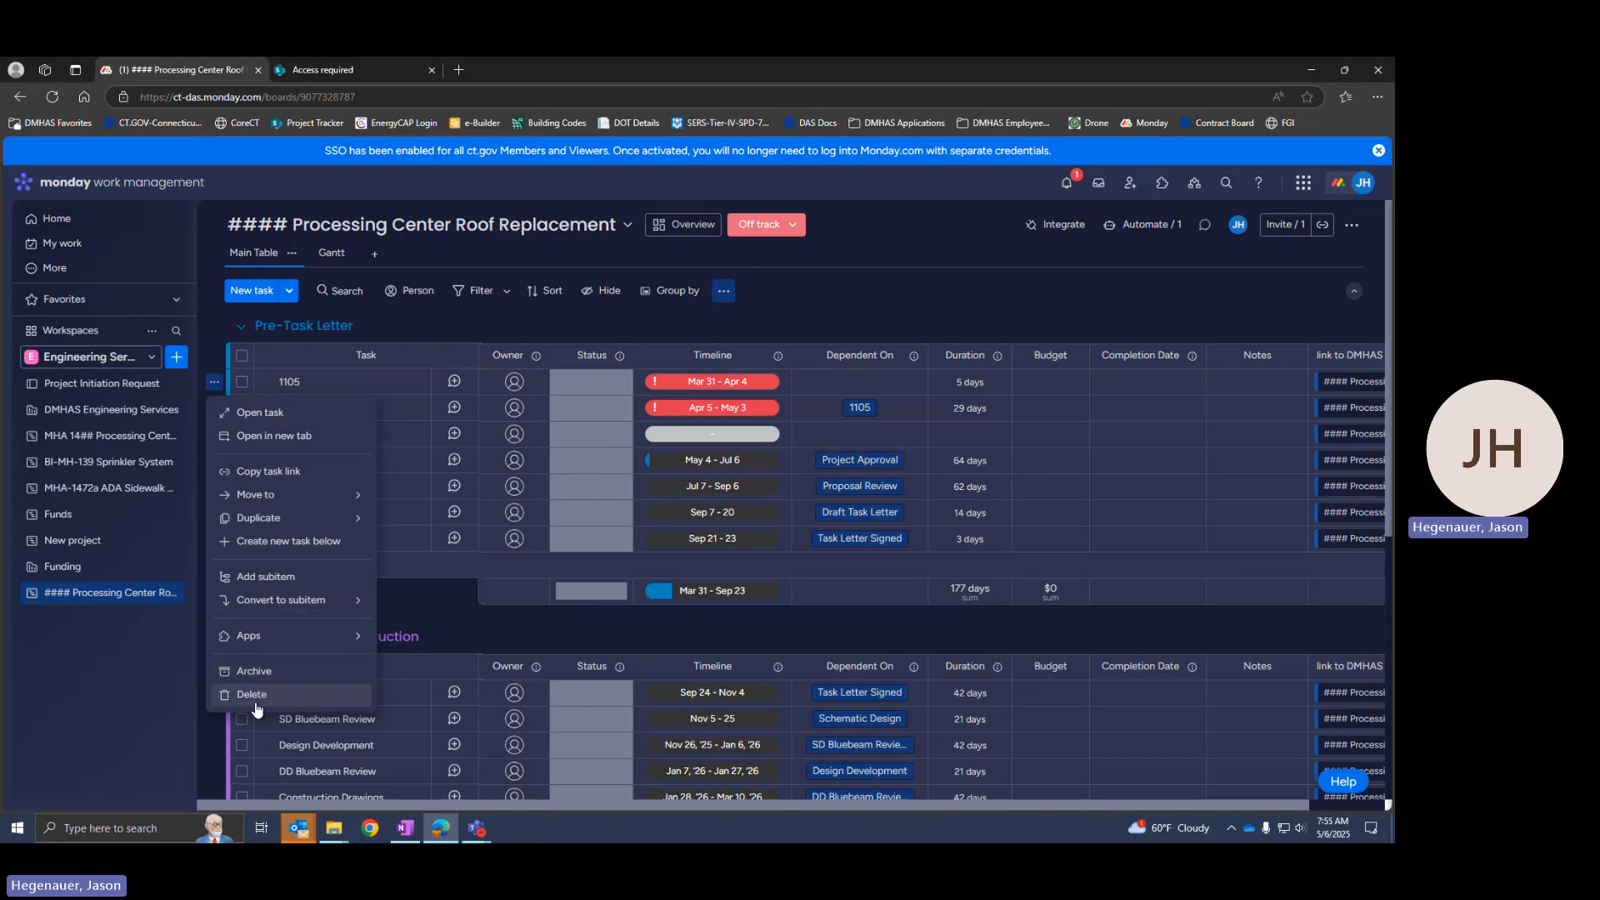
pyautogui.moveTo(278, 520)
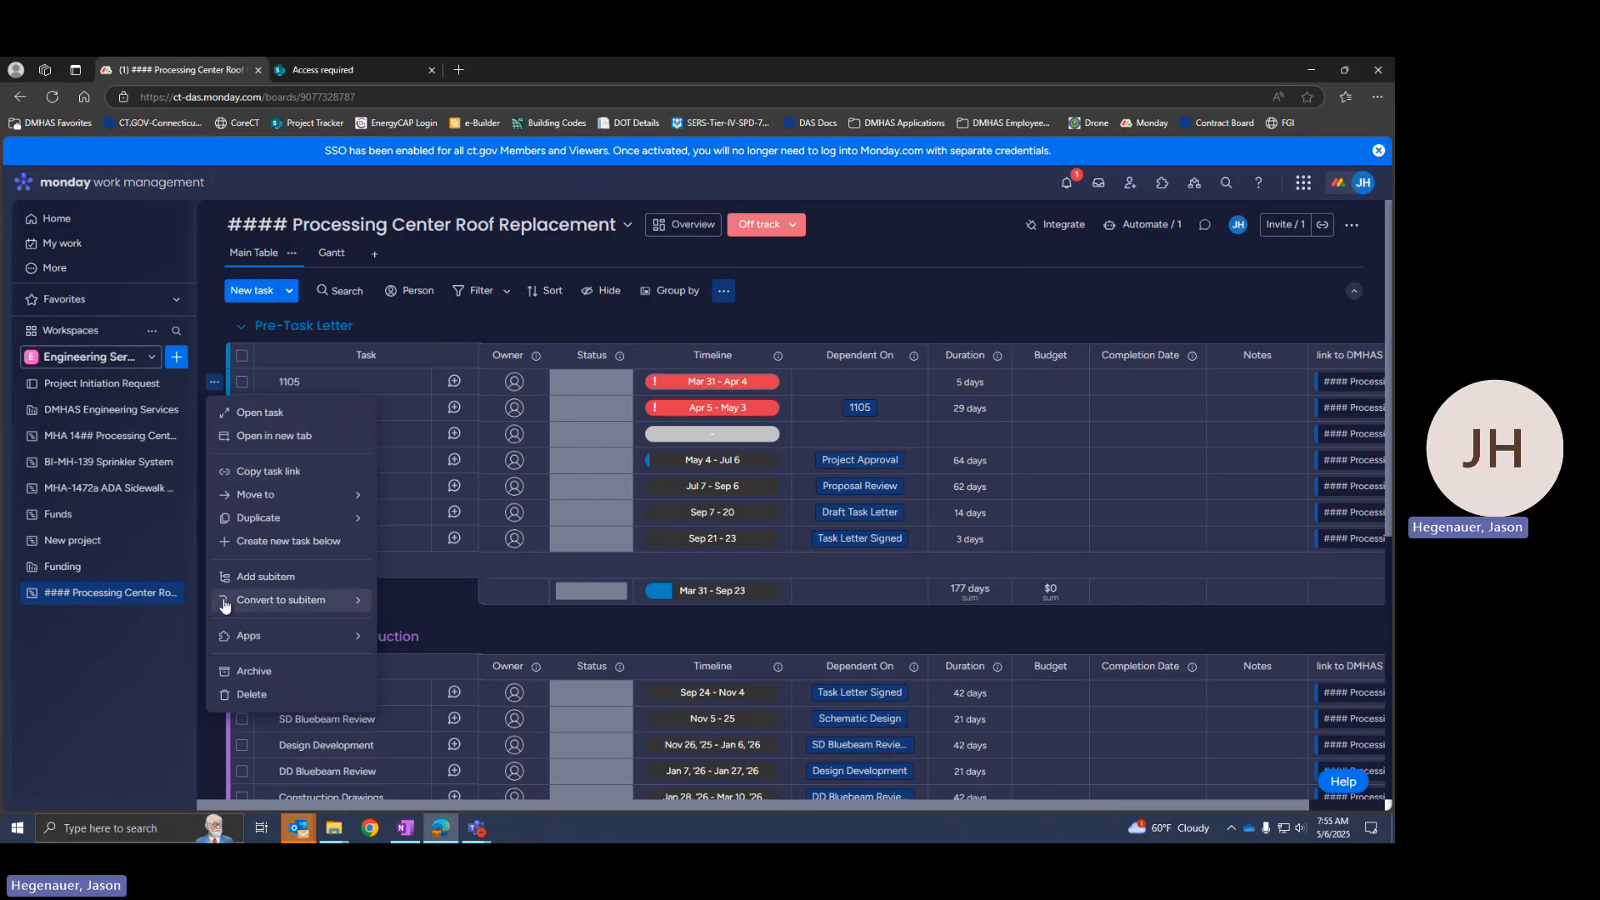
pyautogui.click(144, 695)
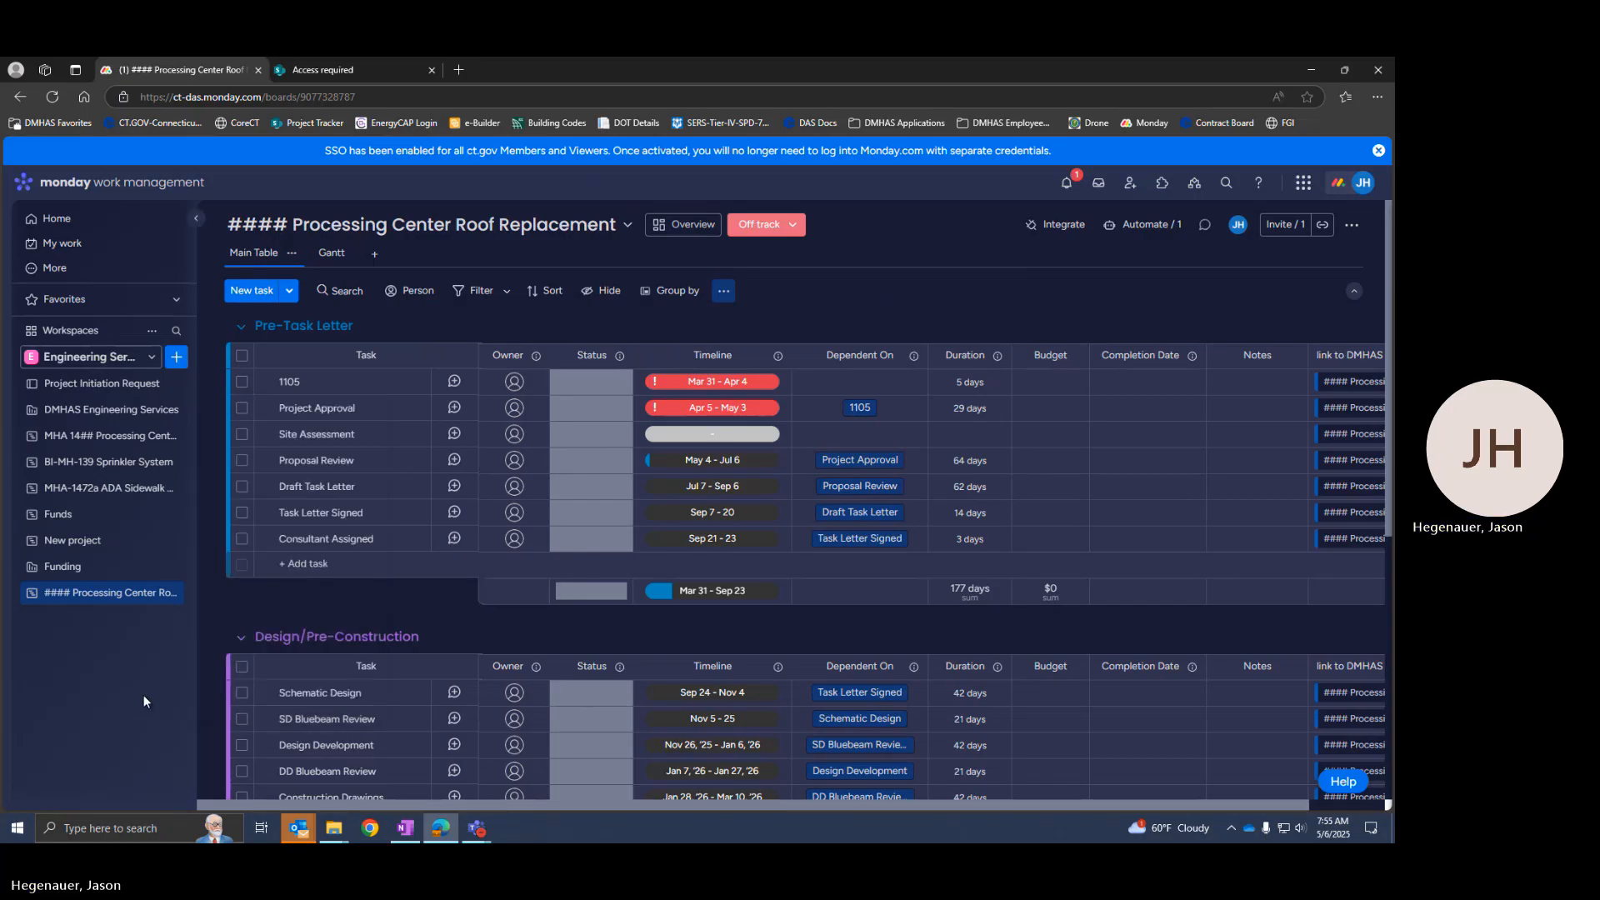
# - Add a subitem named "budget detail" under the 1105 task
pyautogui.click(265, 385)
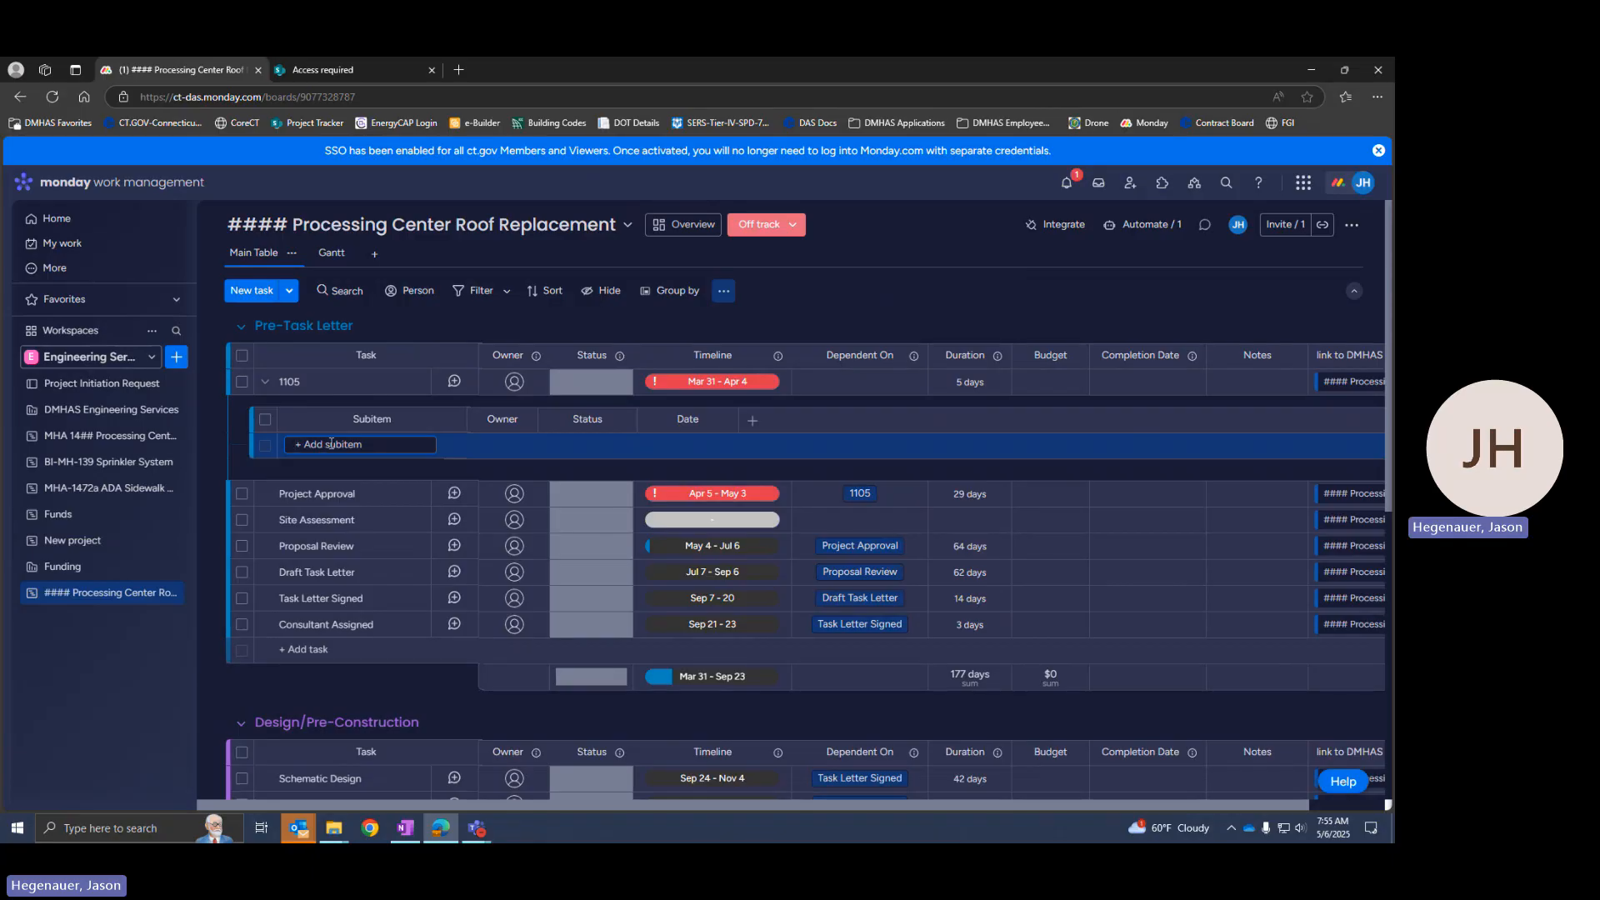
pyautogui.write('budget detail')
pyautogui.press('Return')
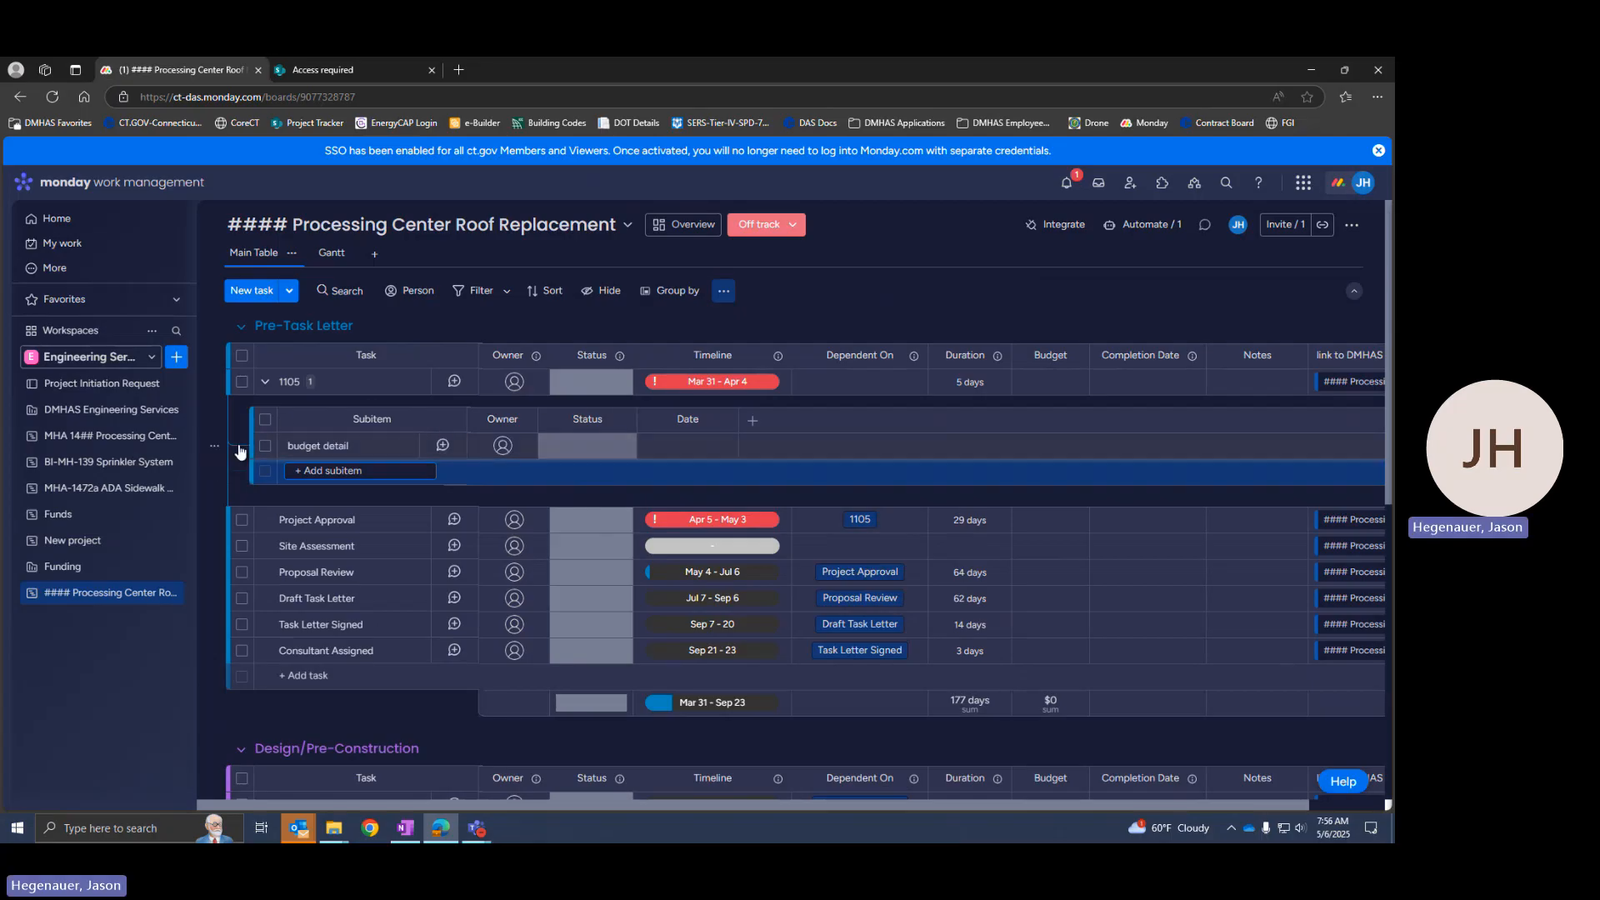
# - Delete the "budget detail" subitem from the 1105 task
pyautogui.click(214, 446)
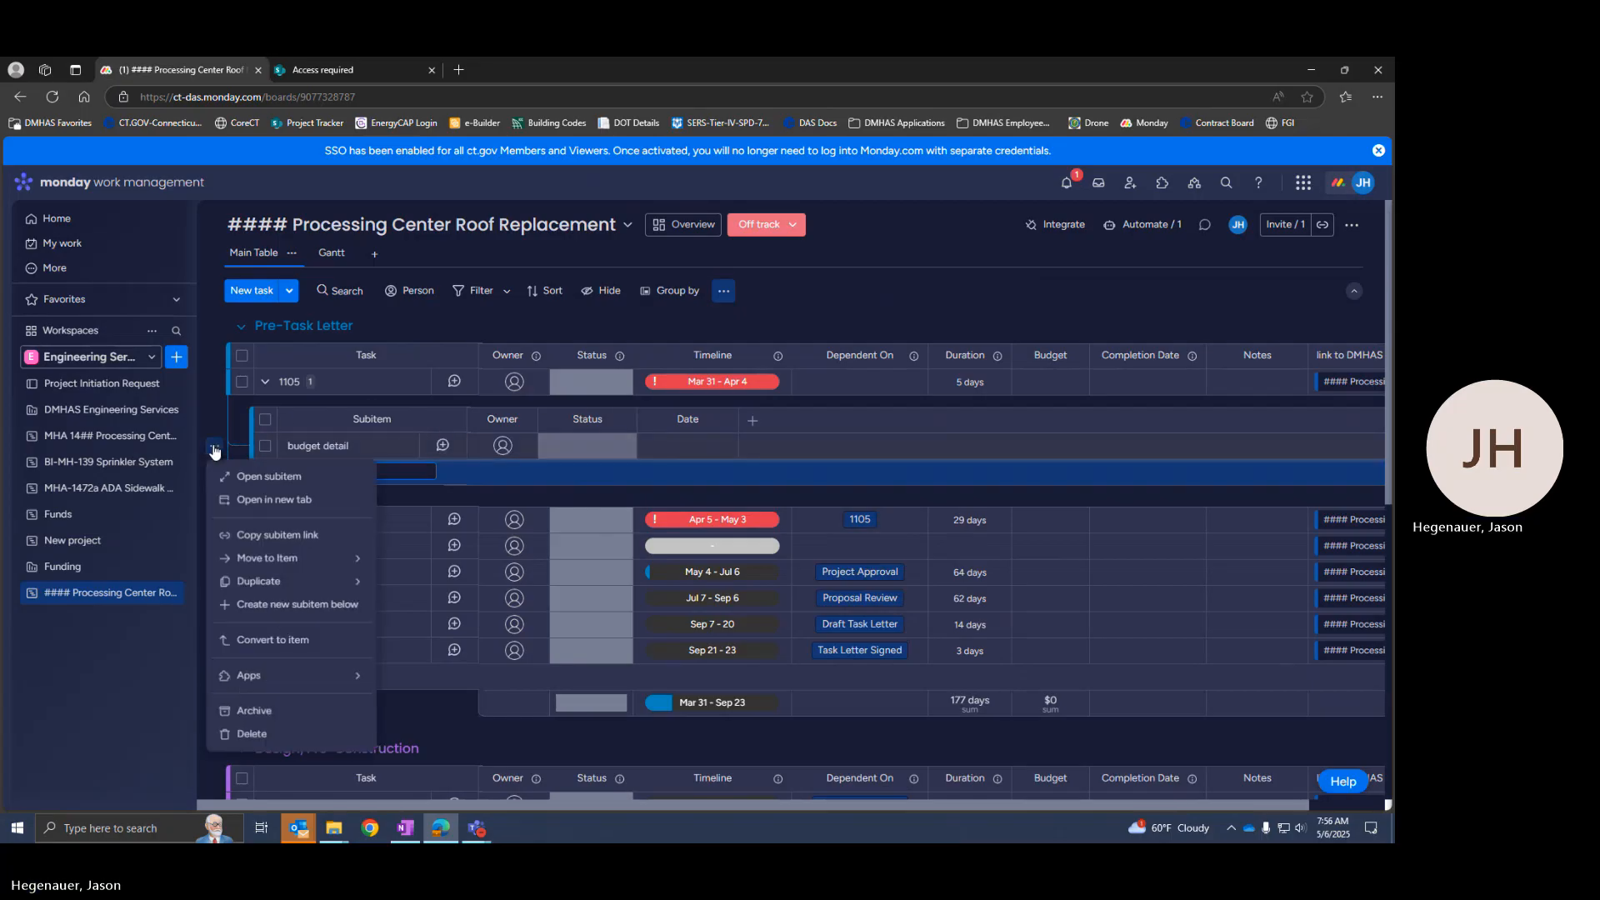
pyautogui.click(253, 735)
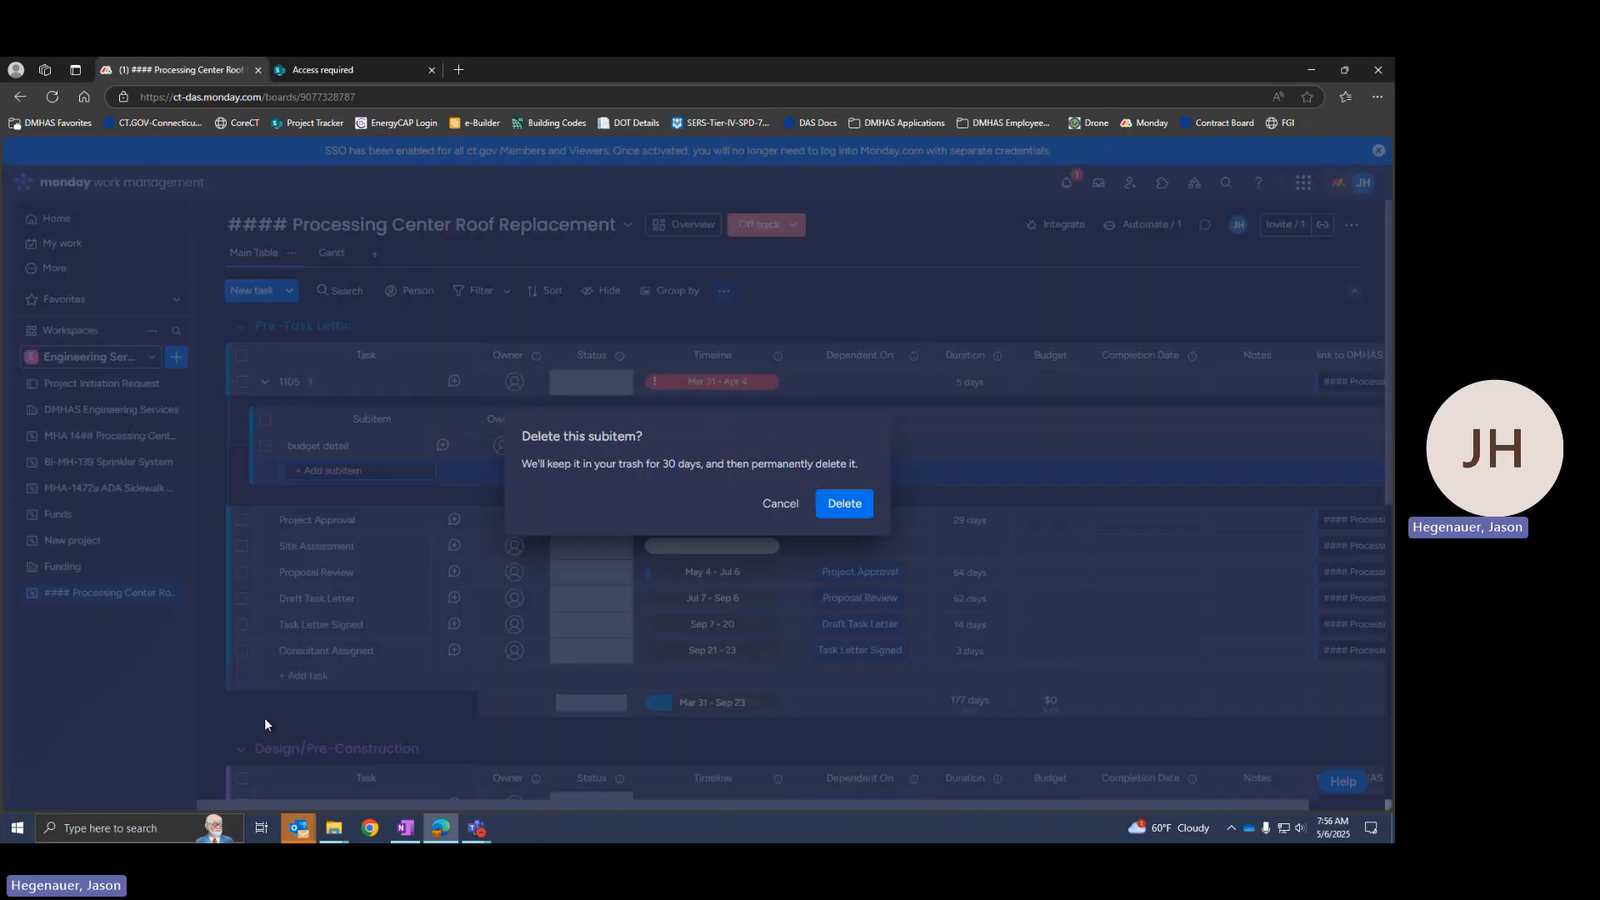
pyautogui.click(841, 504)
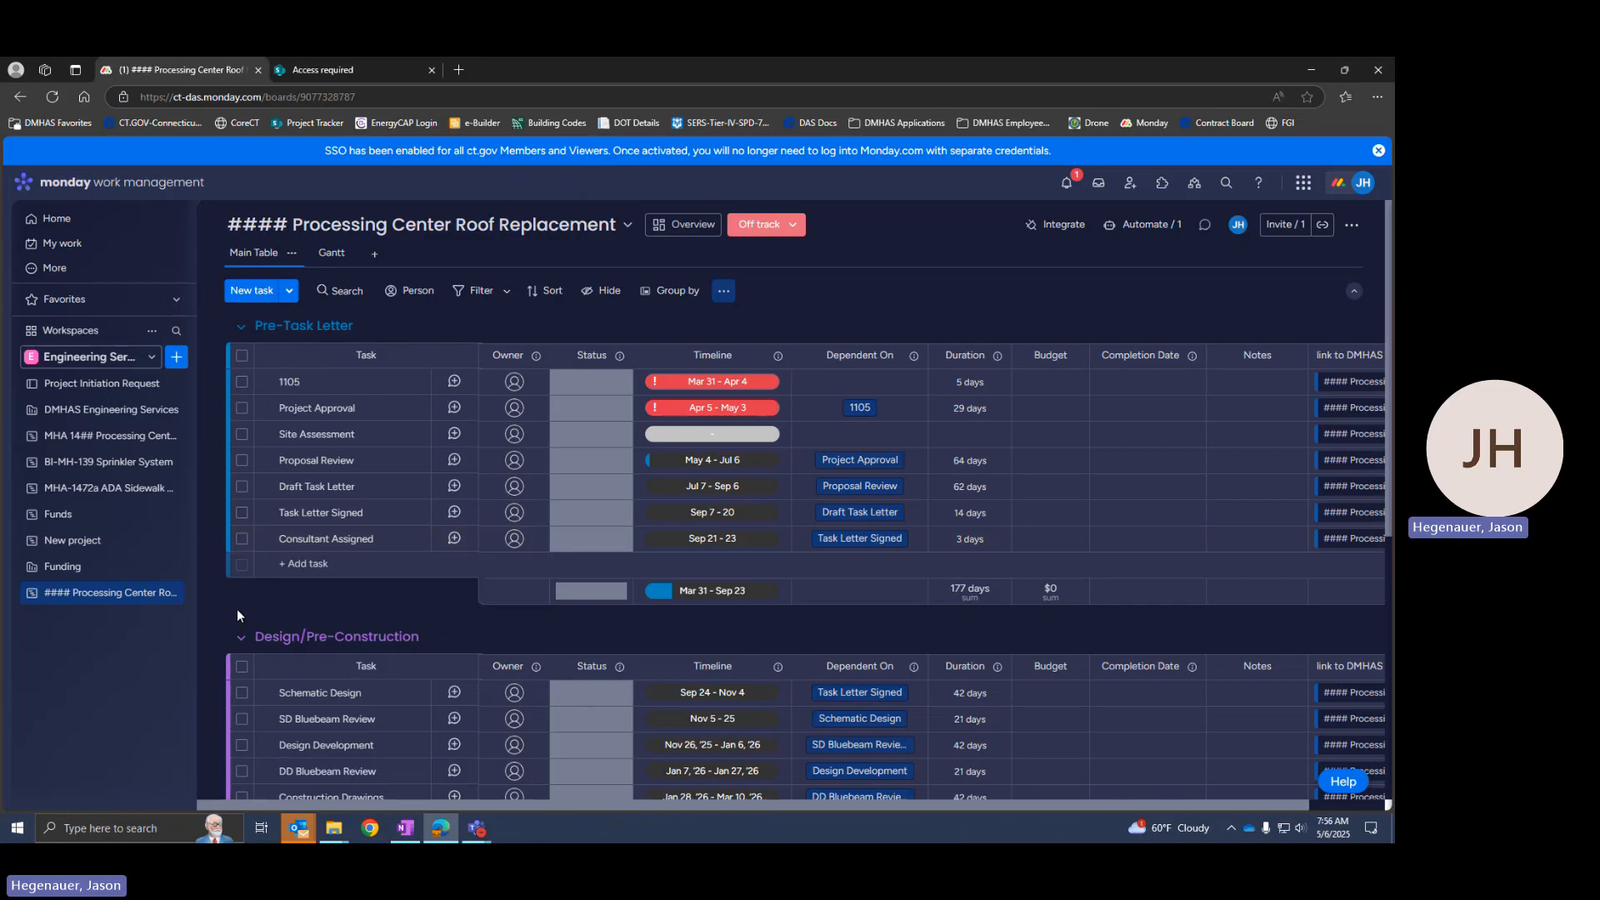
# - Add a task named "Take lunch break" at the end of the Pre-Task Letter group
pyautogui.click(285, 564)
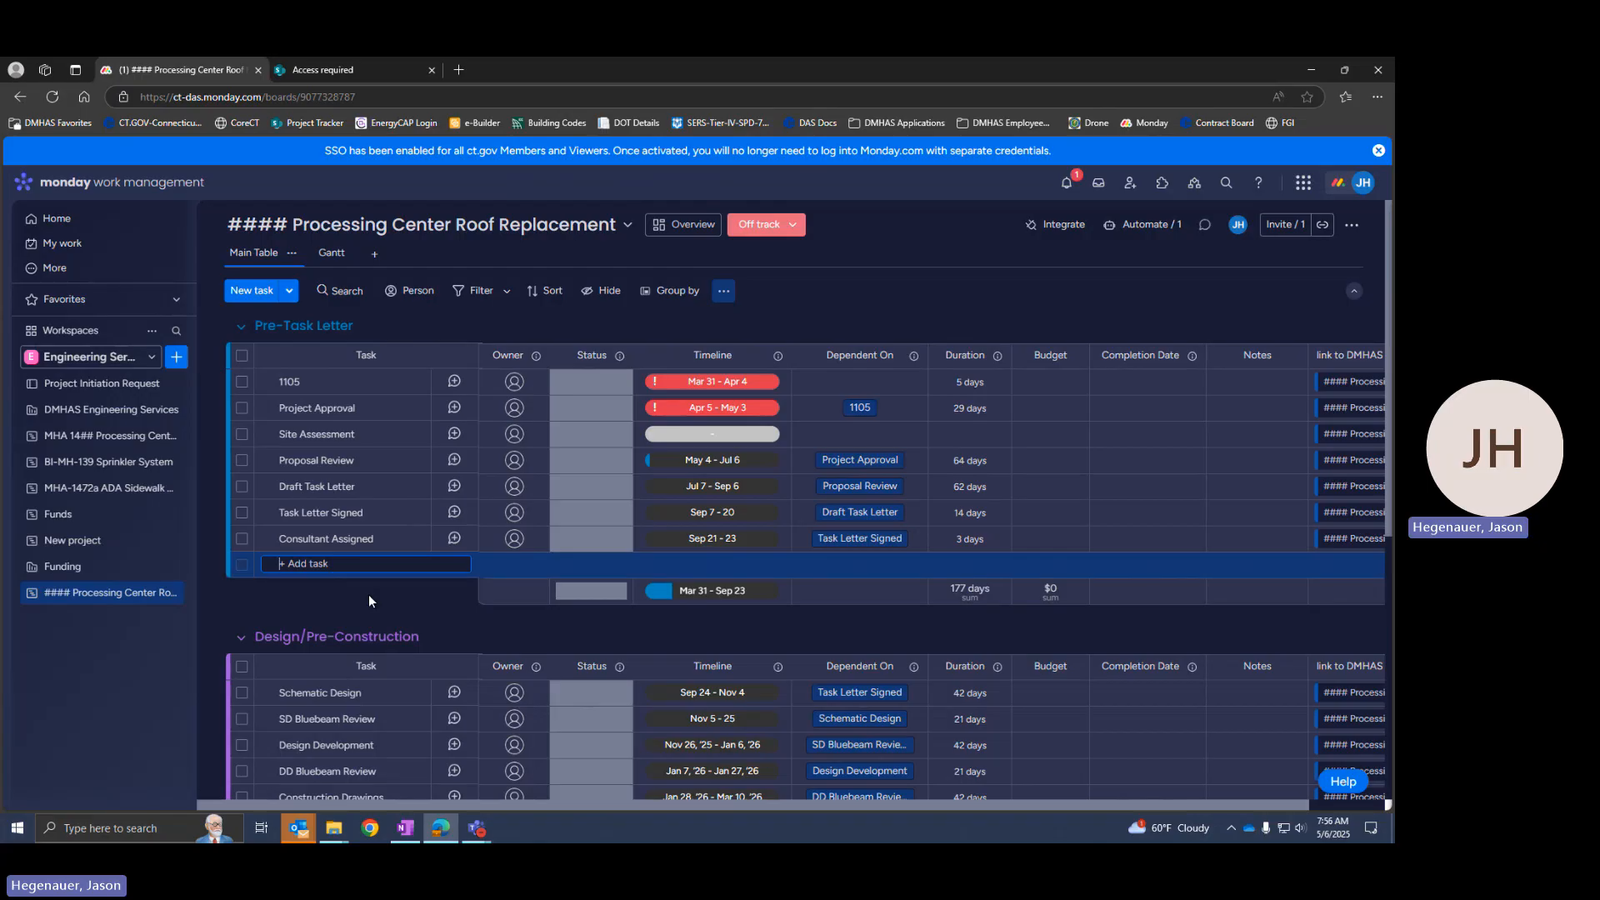
pyautogui.write('Take lunch brea')
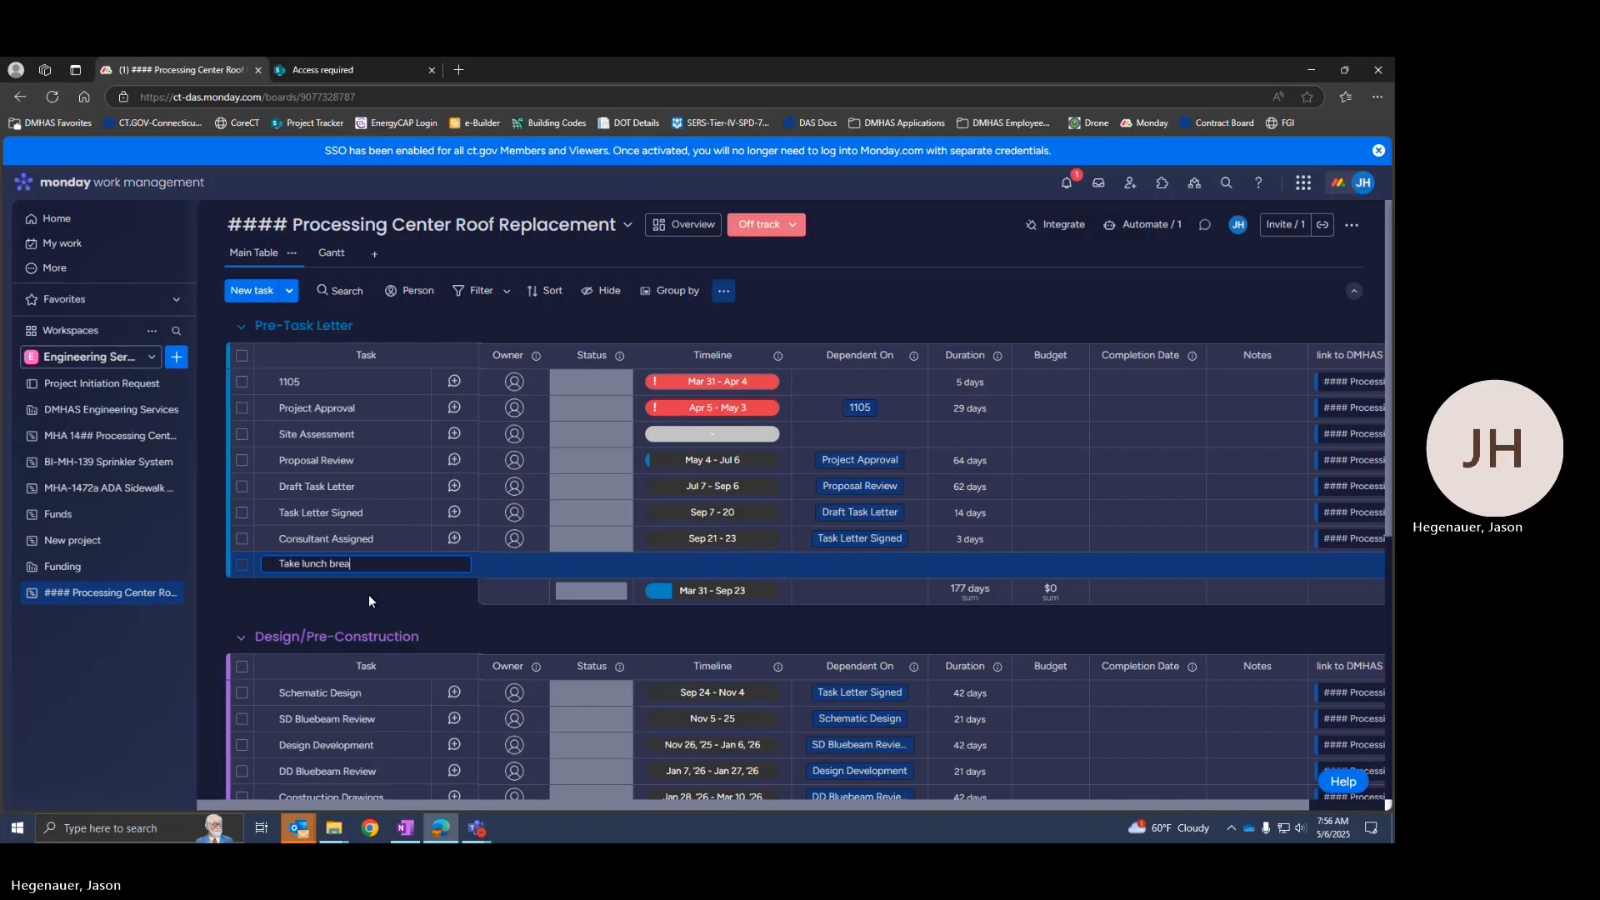
pyautogui.write('k')
pyautogui.press('Return')
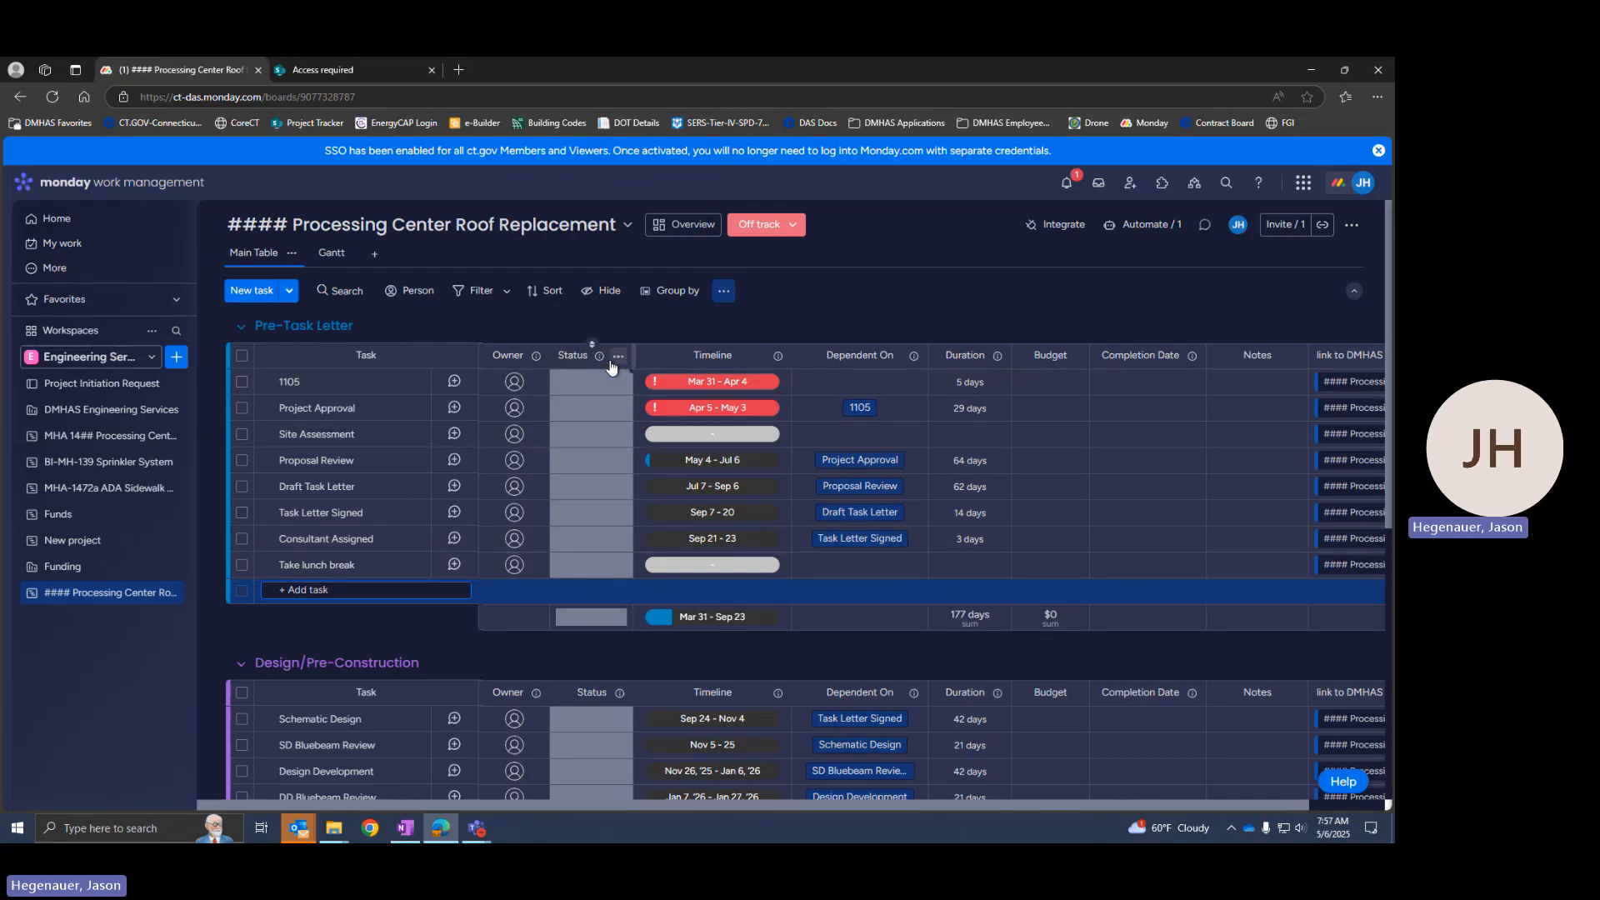
# - Assign an owner to the 1105 task and set its status to Done
pyautogui.click(512, 381)
pyautogui.click(479, 475)
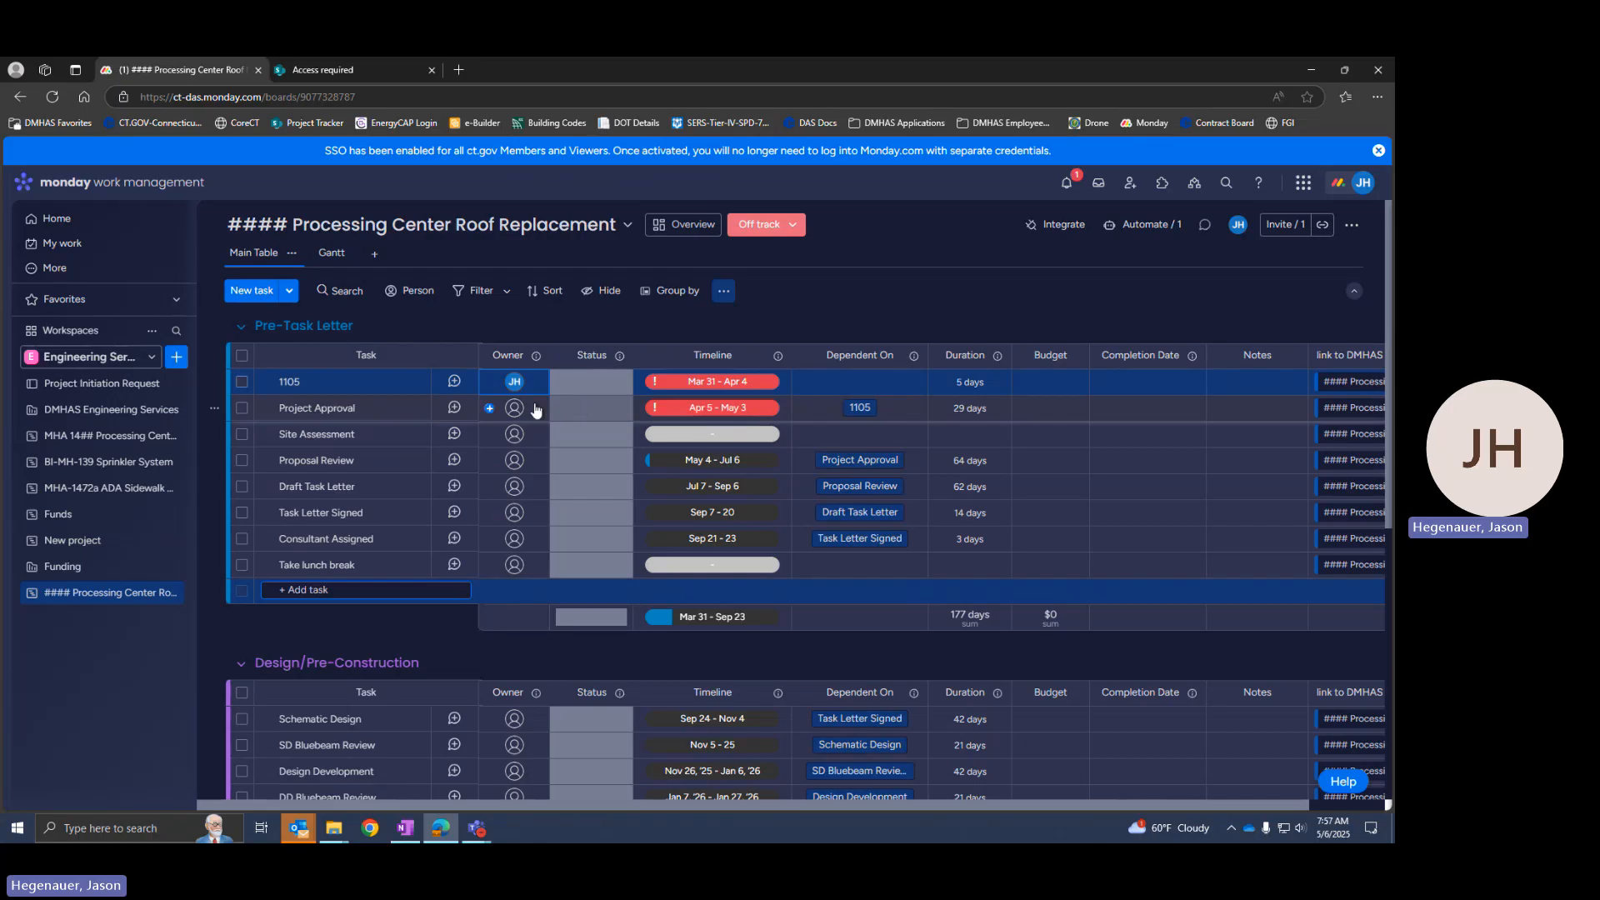
pyautogui.click(564, 386)
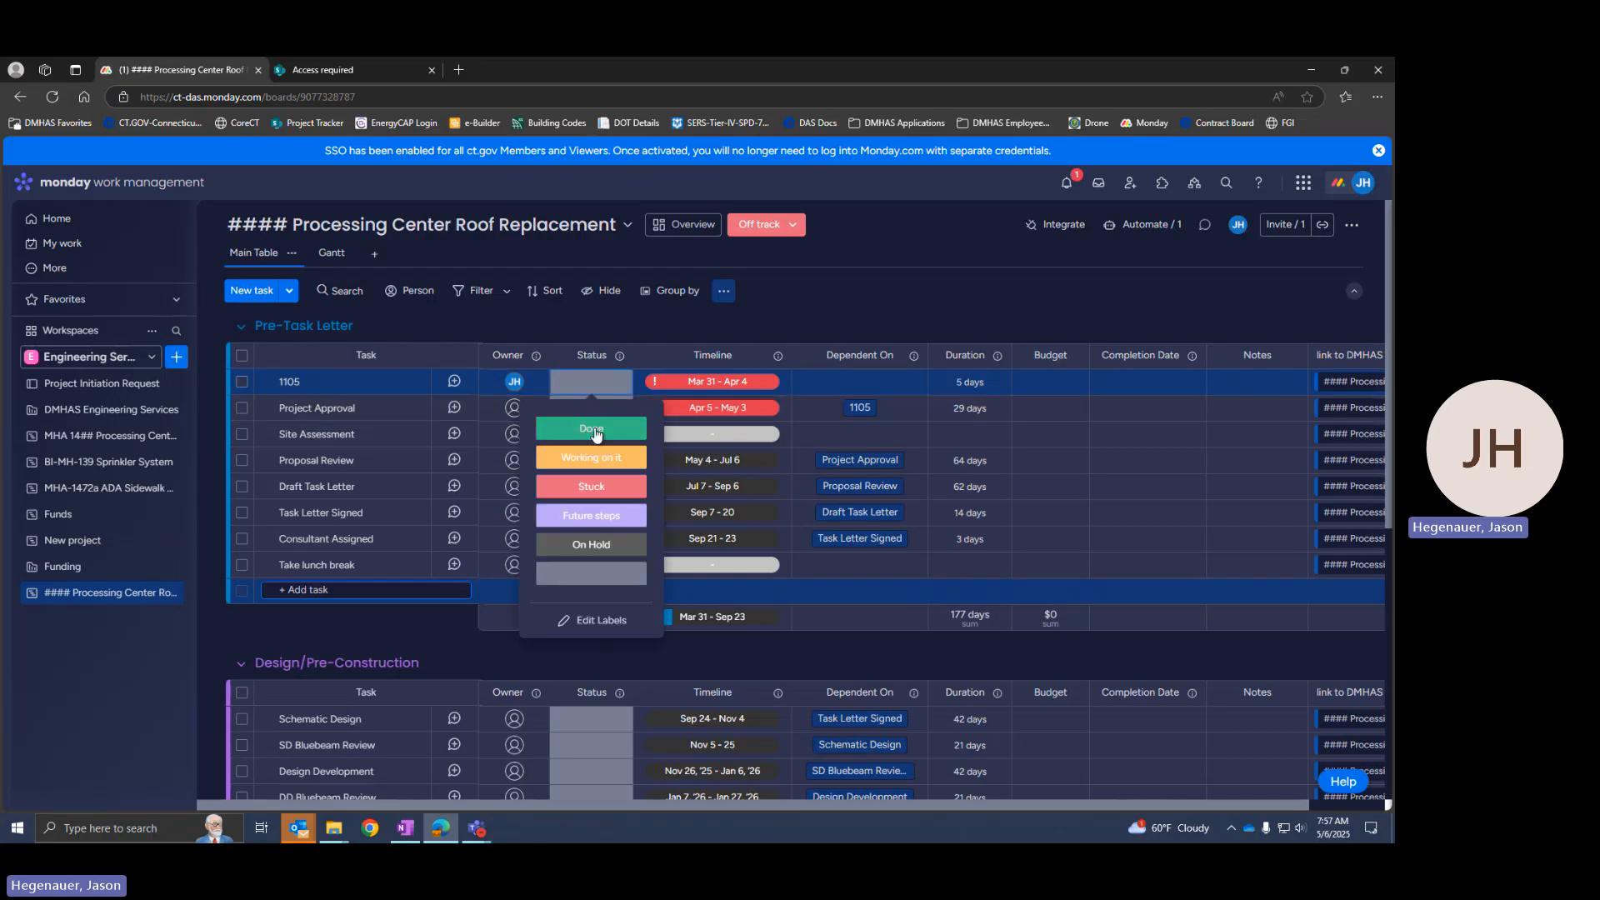
pyautogui.click(595, 434)
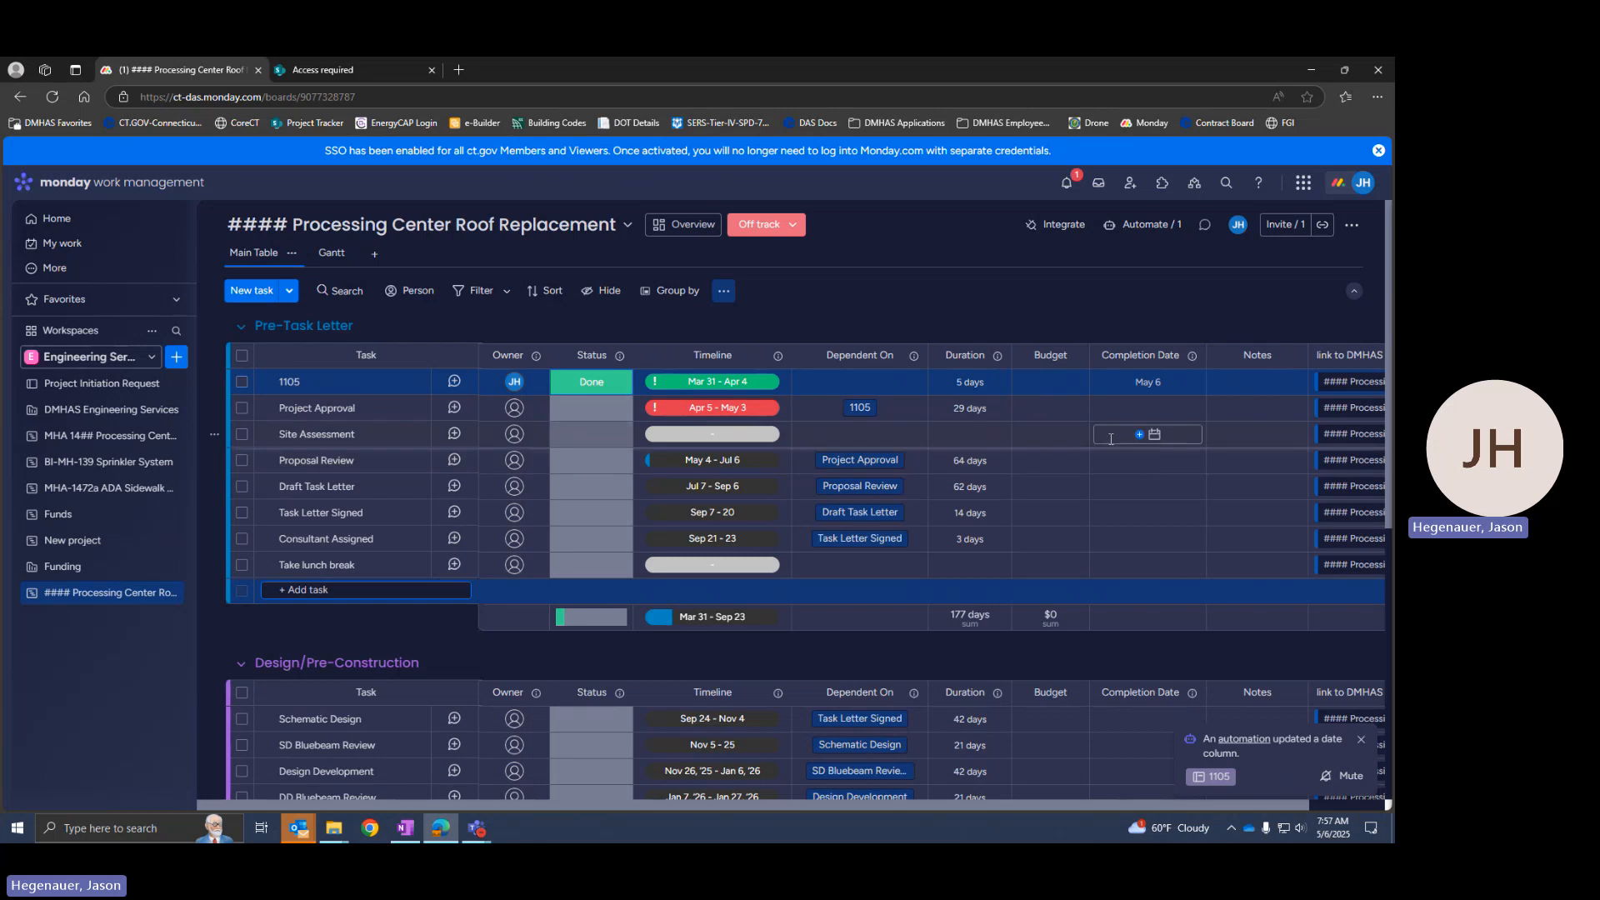
# - Change the 1105 task's completion date to March 27, 2025
pyautogui.click(1142, 383)
pyautogui.click(1075, 472)
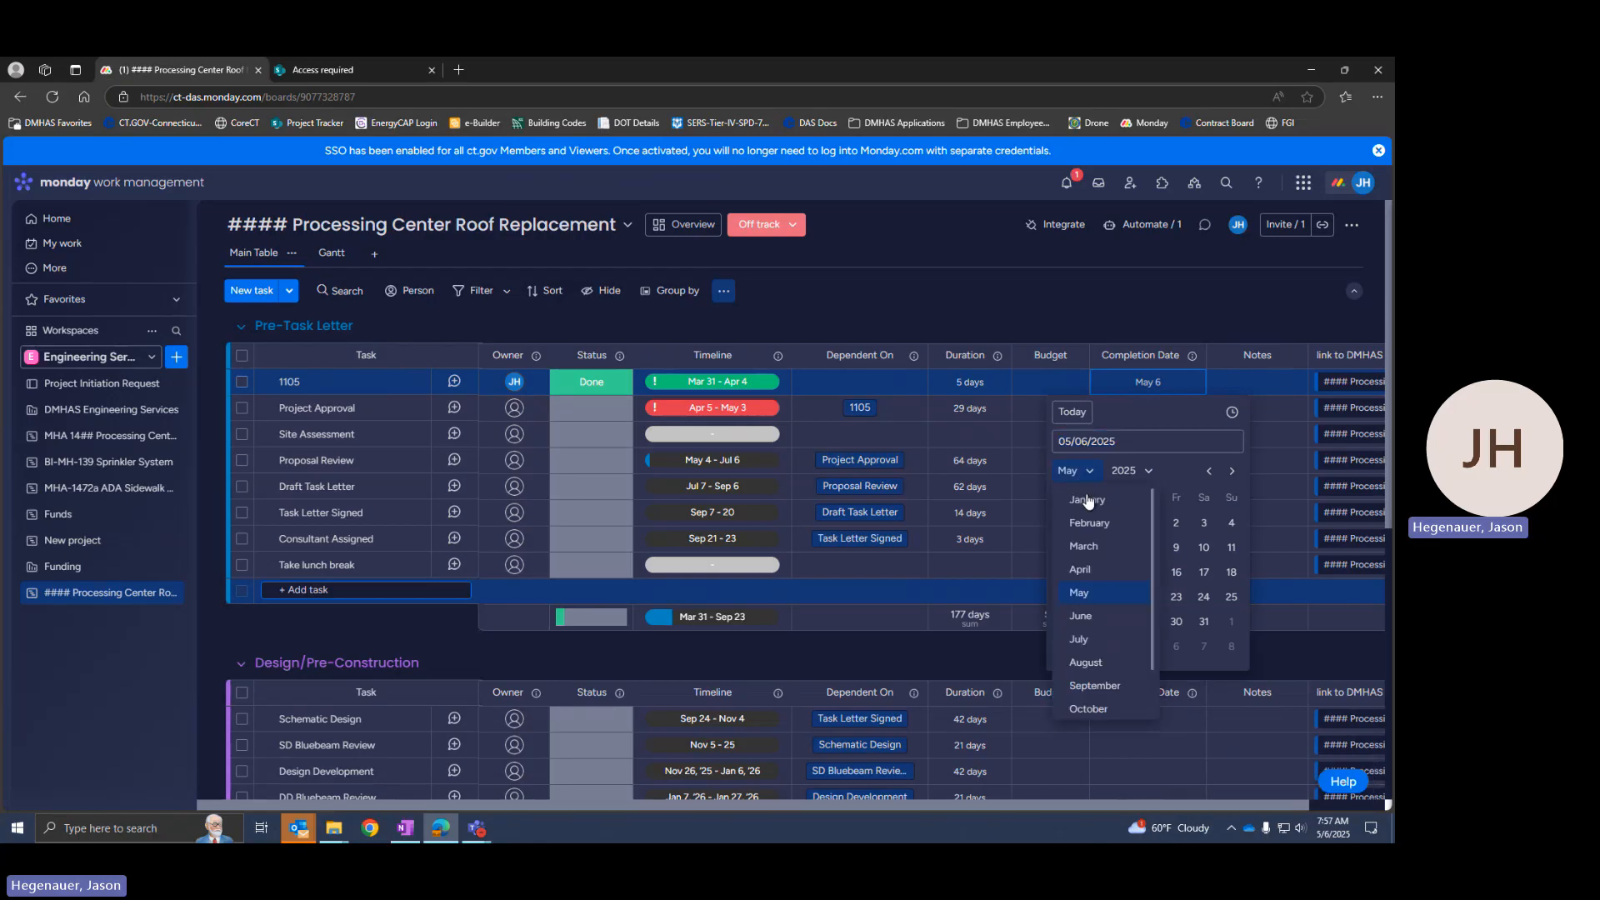
pyautogui.click(1084, 546)
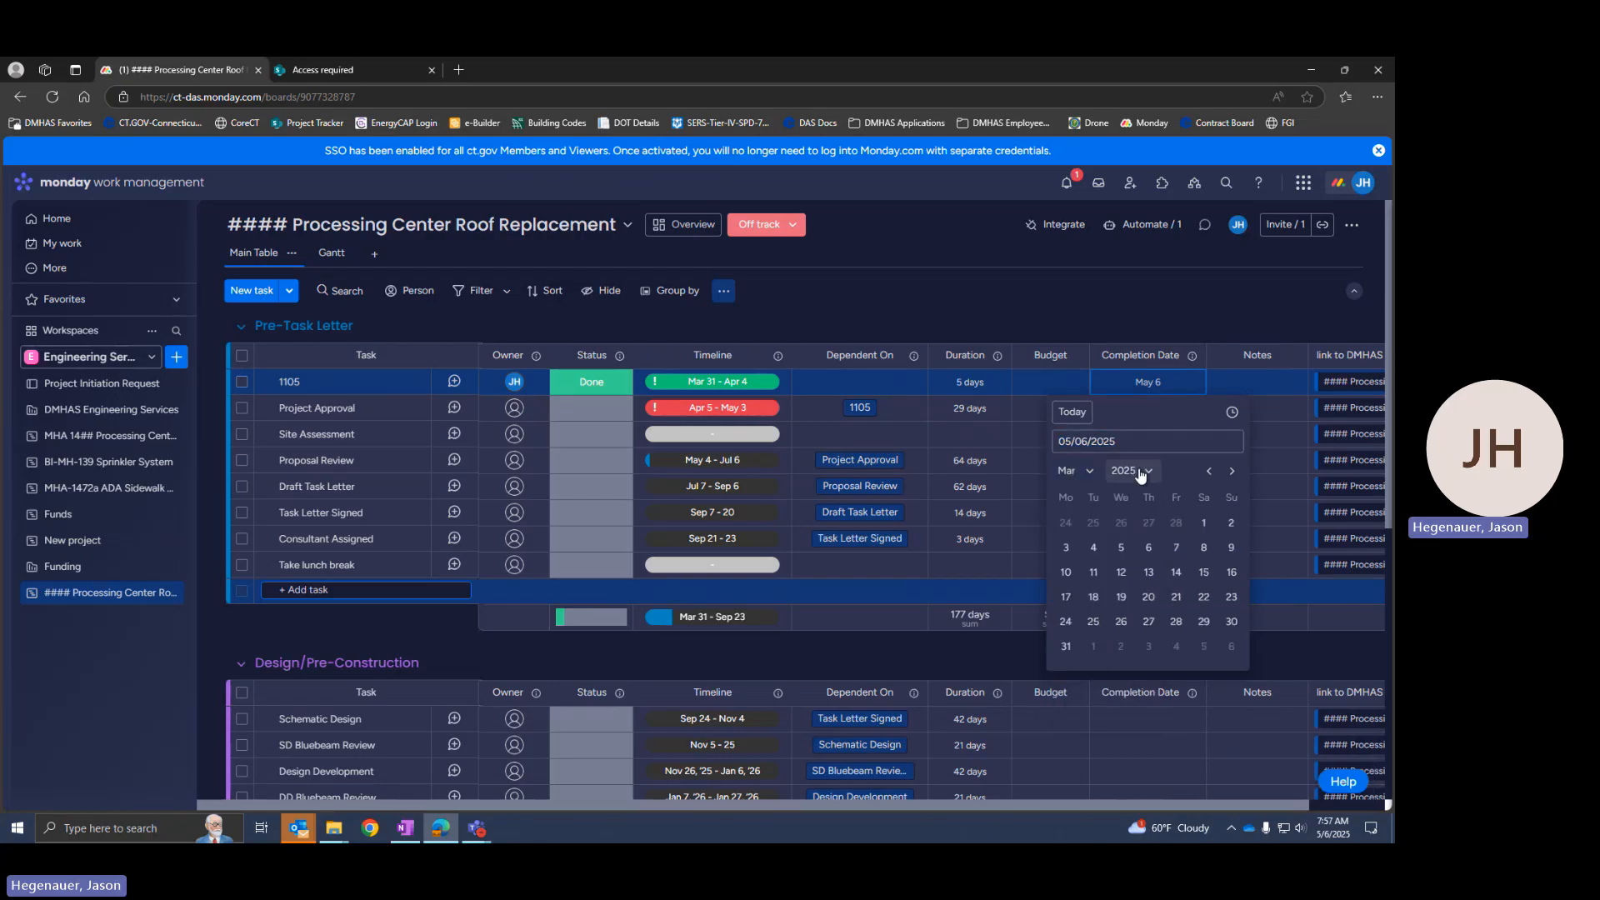
pyautogui.click(1148, 621)
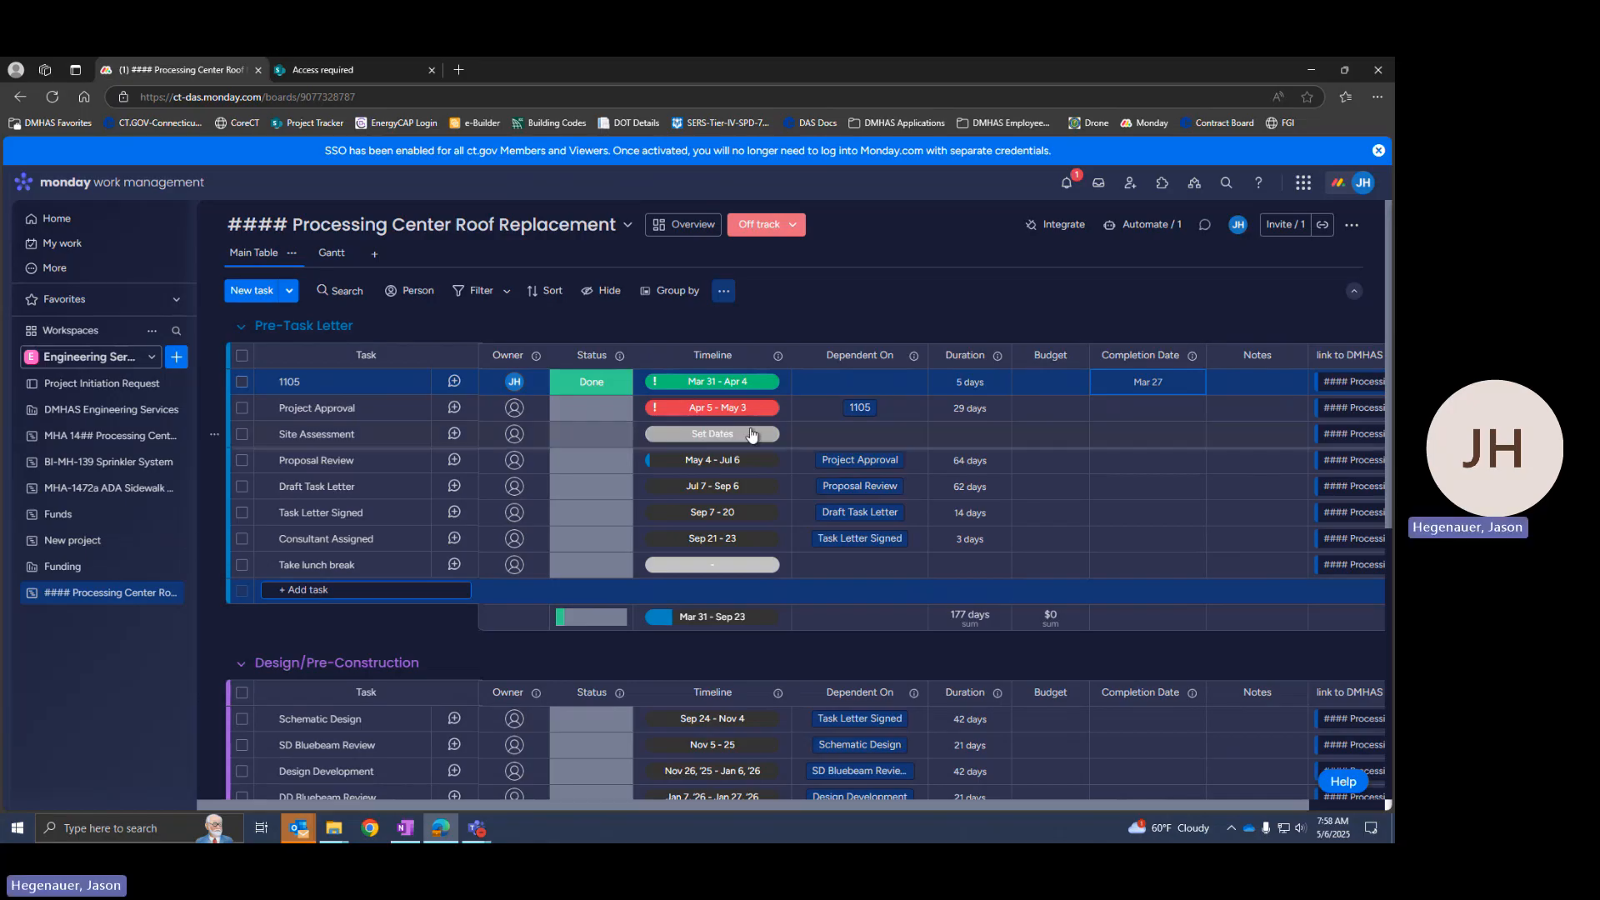
# - Set the Project Approval task's status to Working on it and enter the note "DAS is taking longer than anticipated to approve the 1105"
pyautogui.click(574, 415)
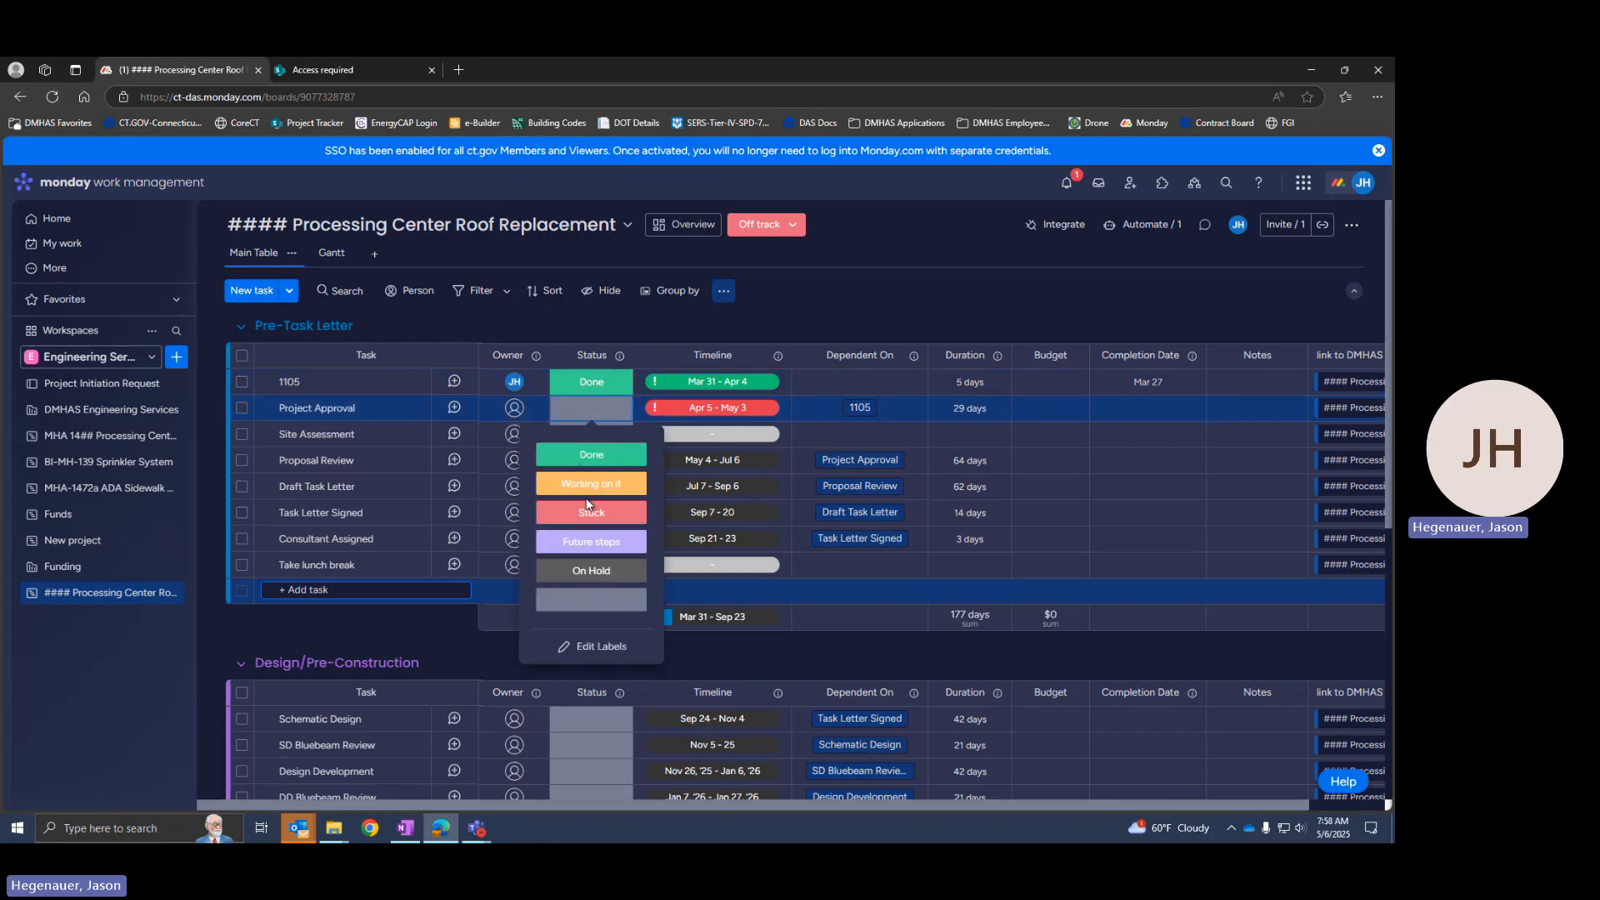
pyautogui.click(621, 477)
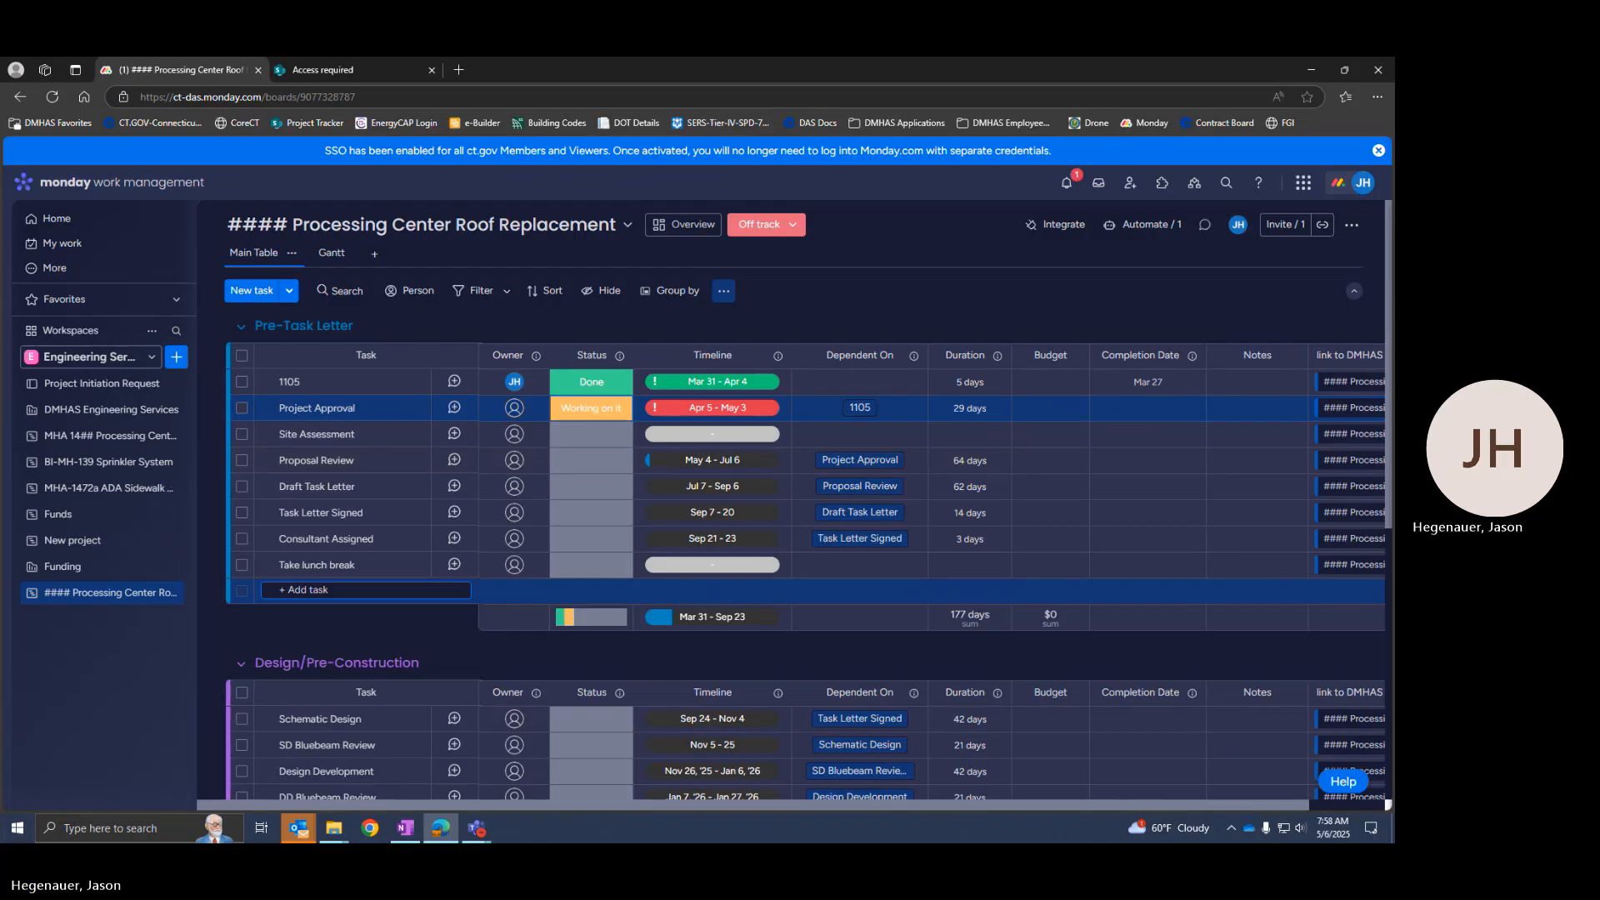
pyautogui.click(1248, 412)
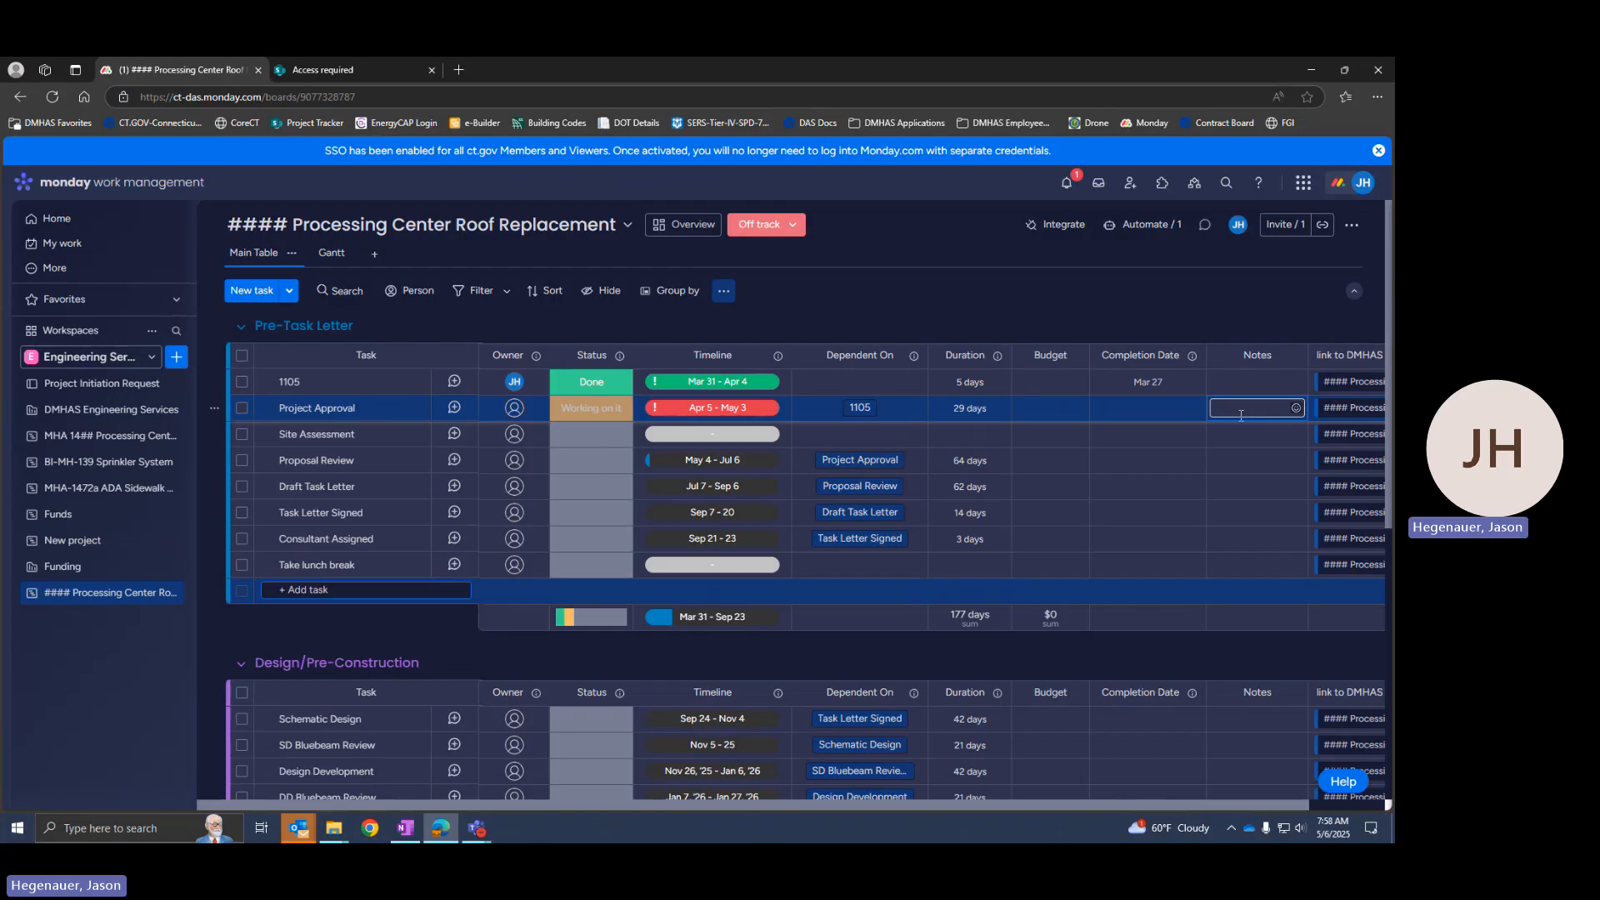
pyautogui.write('DAS is tak')
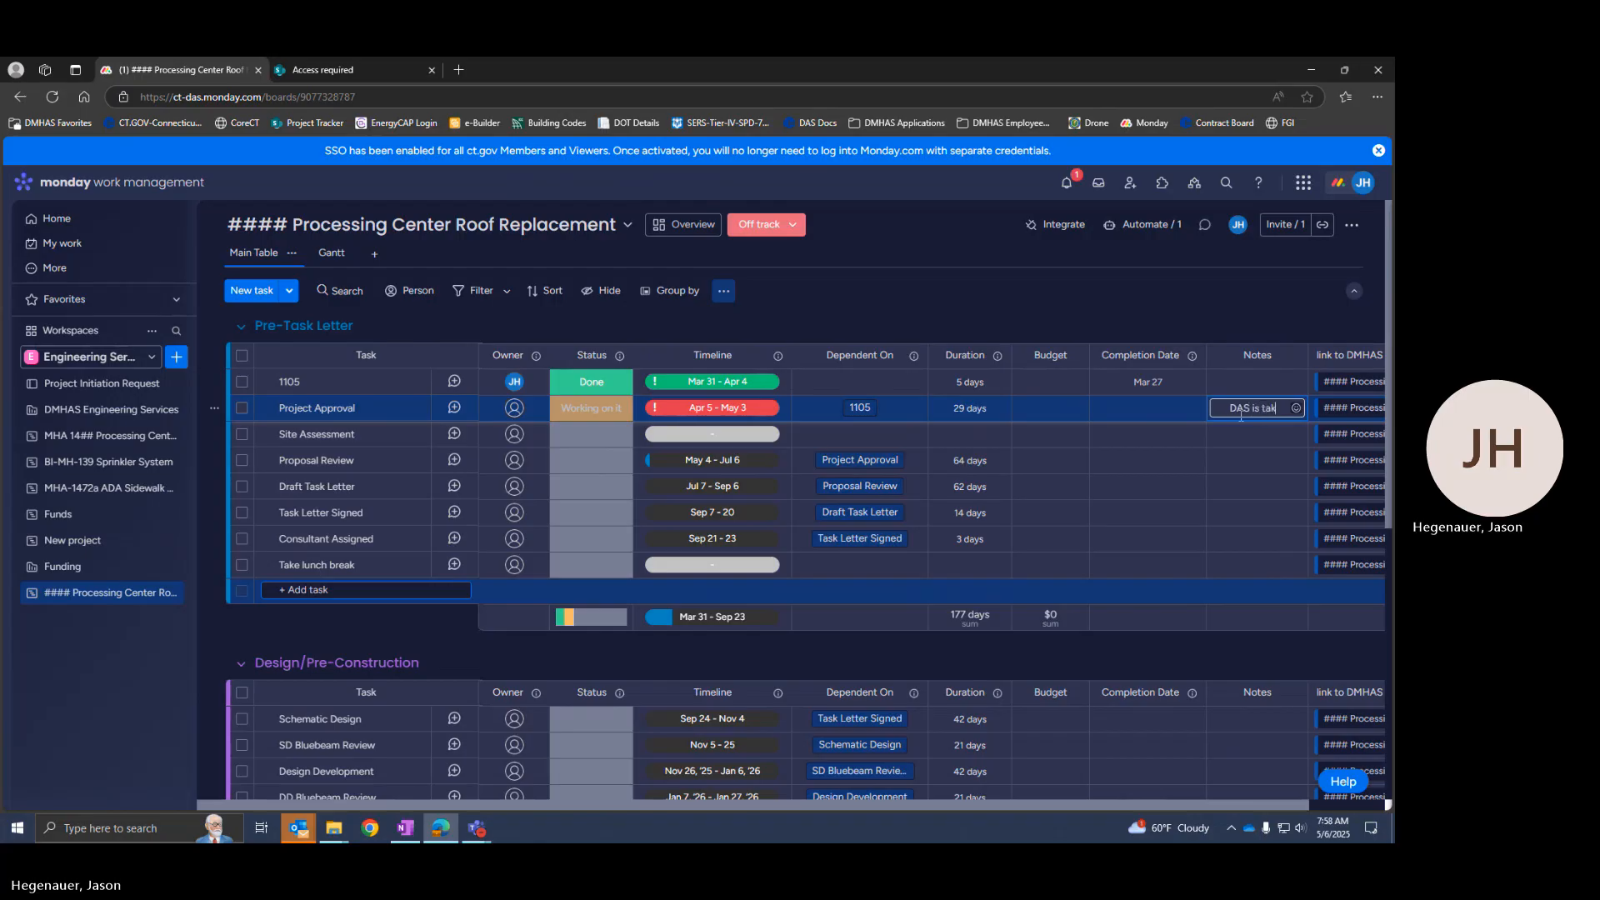
pyautogui.write('ing longer than ant')
pyautogui.write('icipated to approve t')
pyautogui.write('he 1105')
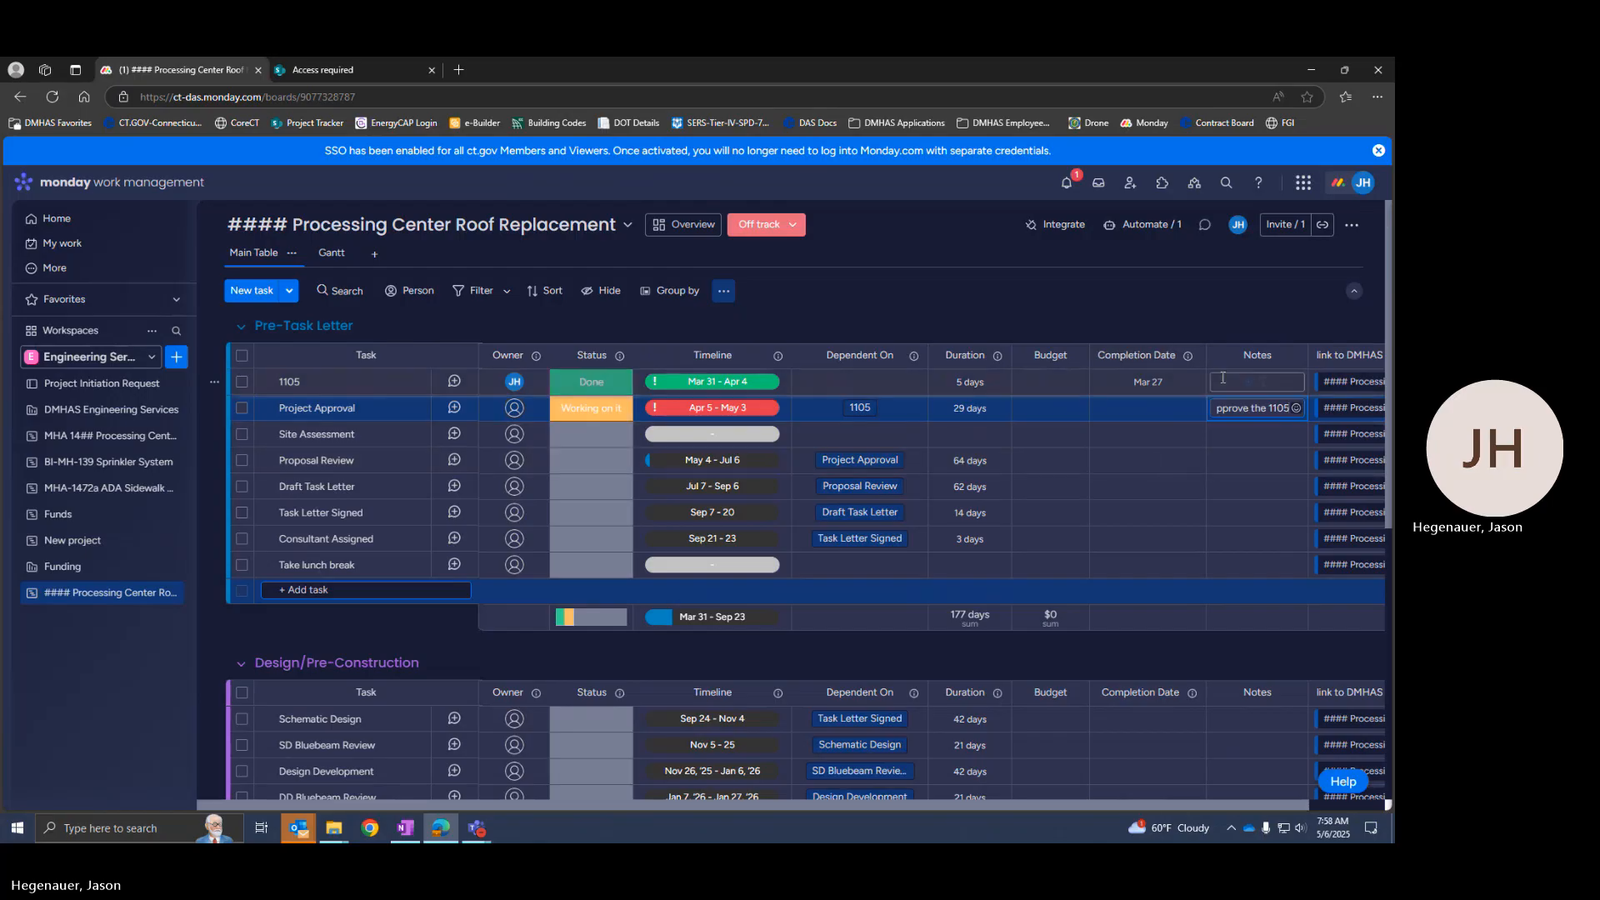
pyautogui.click(1296, 408)
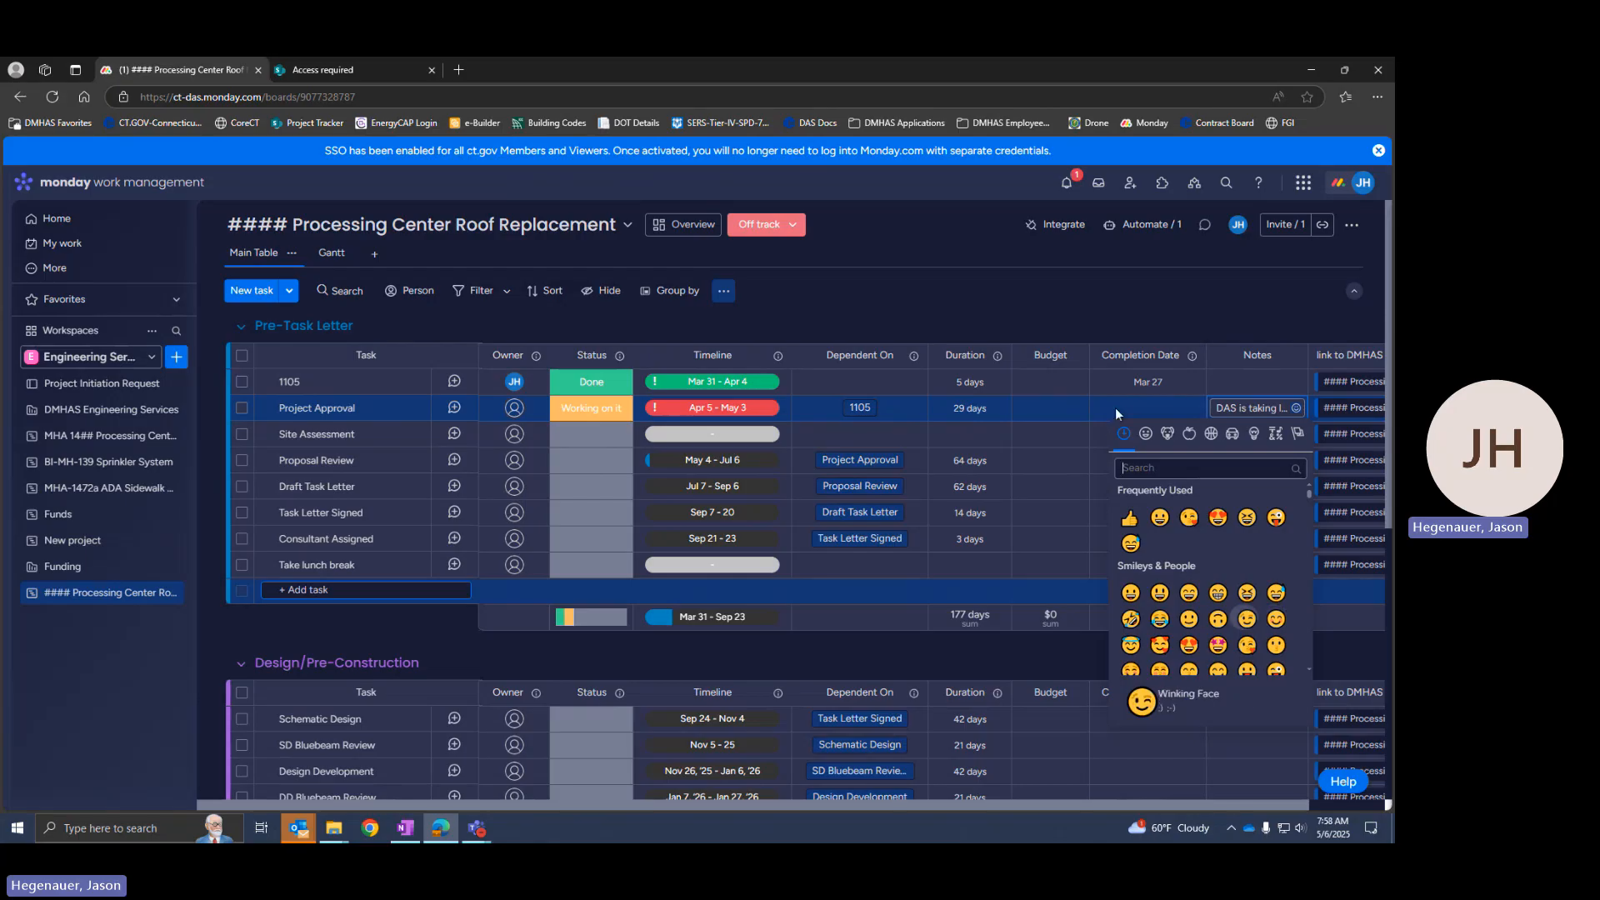
pyautogui.click(959, 310)
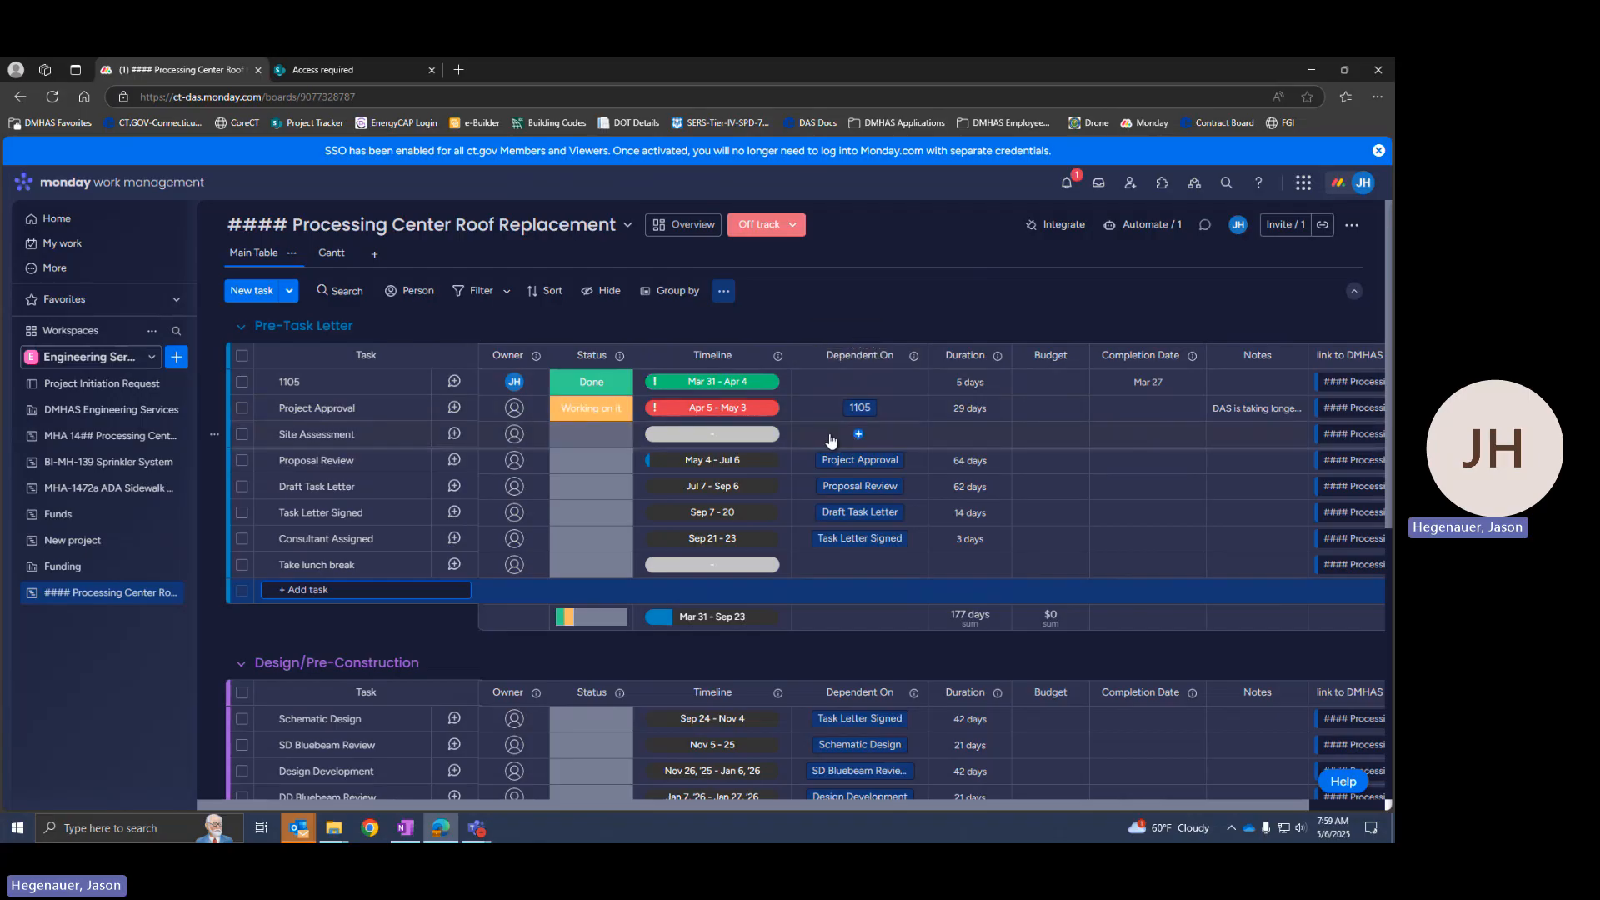
pyautogui.moveTo(831, 466)
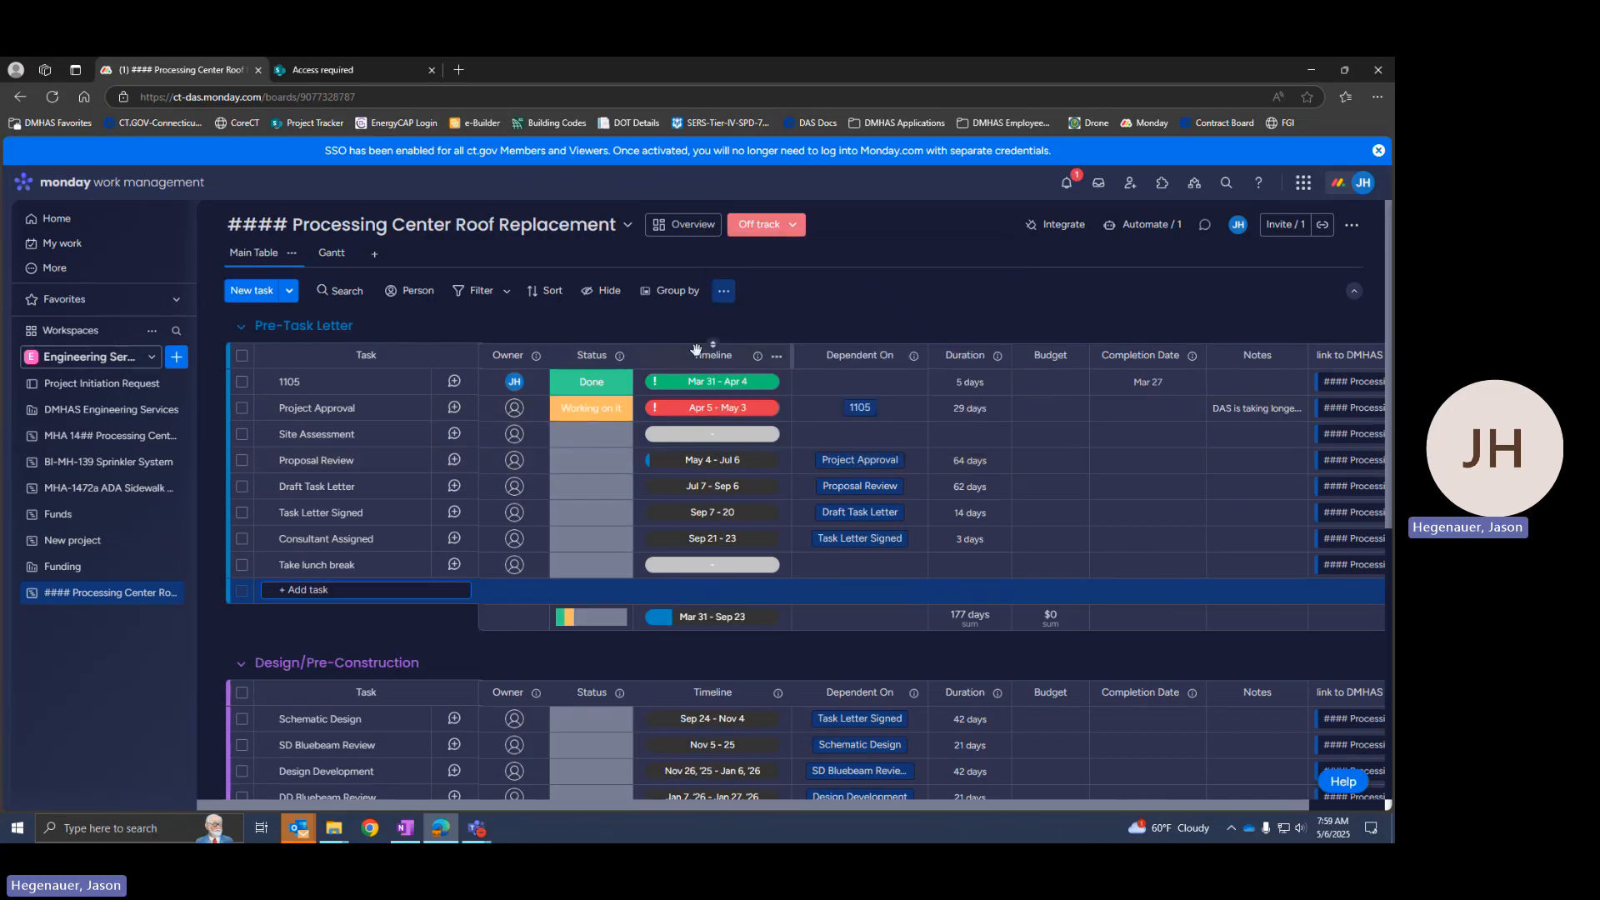
pyautogui.click(355, 463)
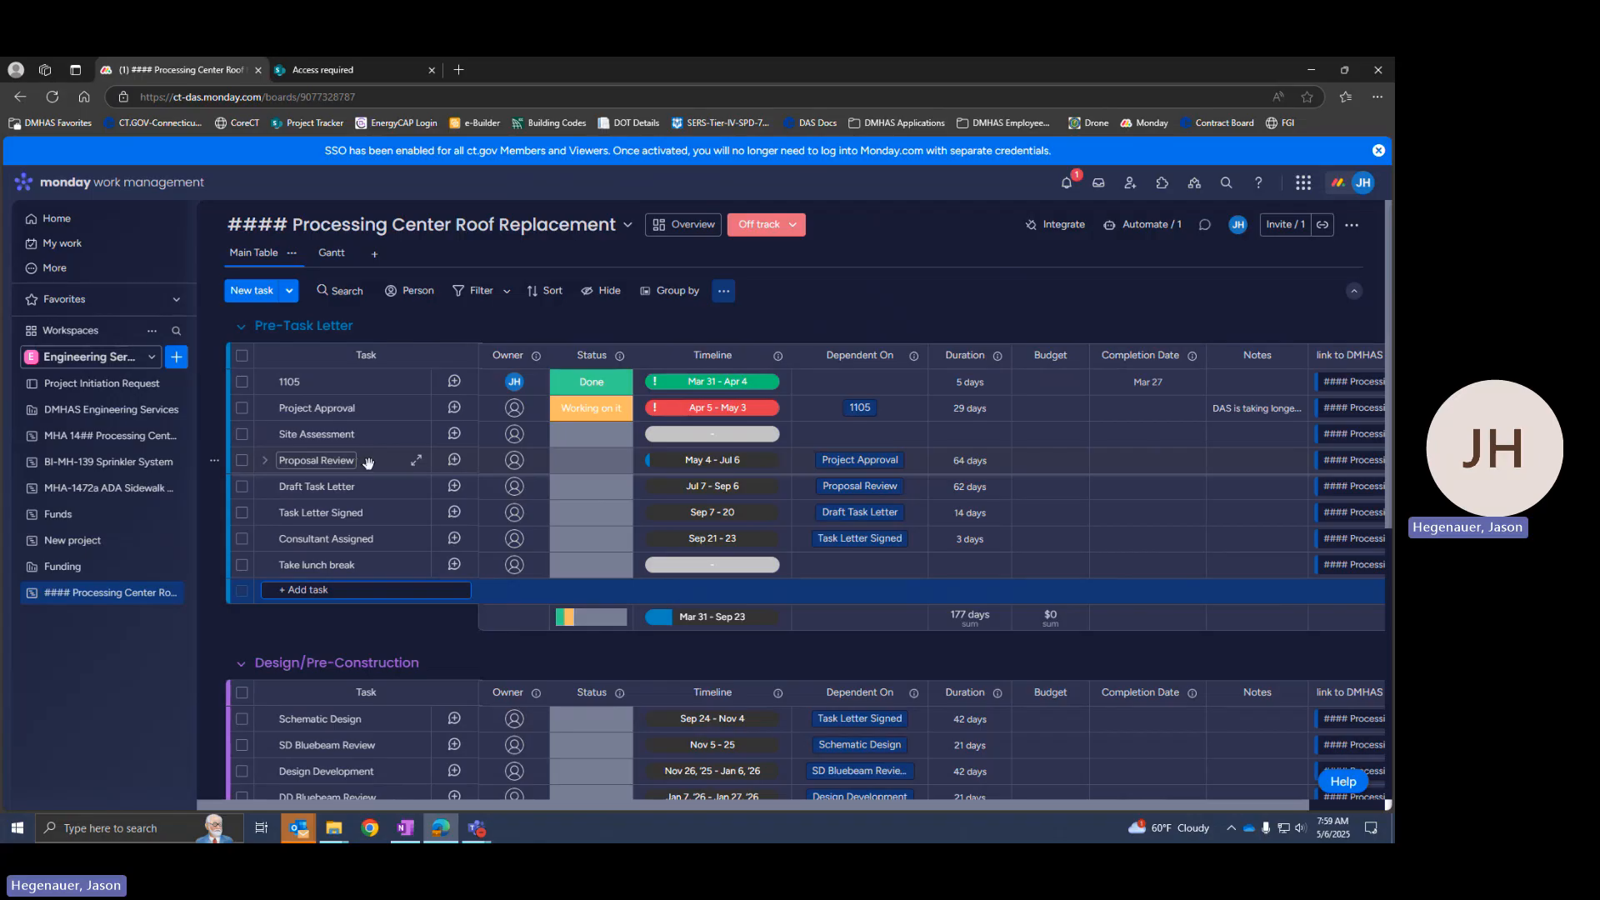
pyautogui.moveTo(837, 464)
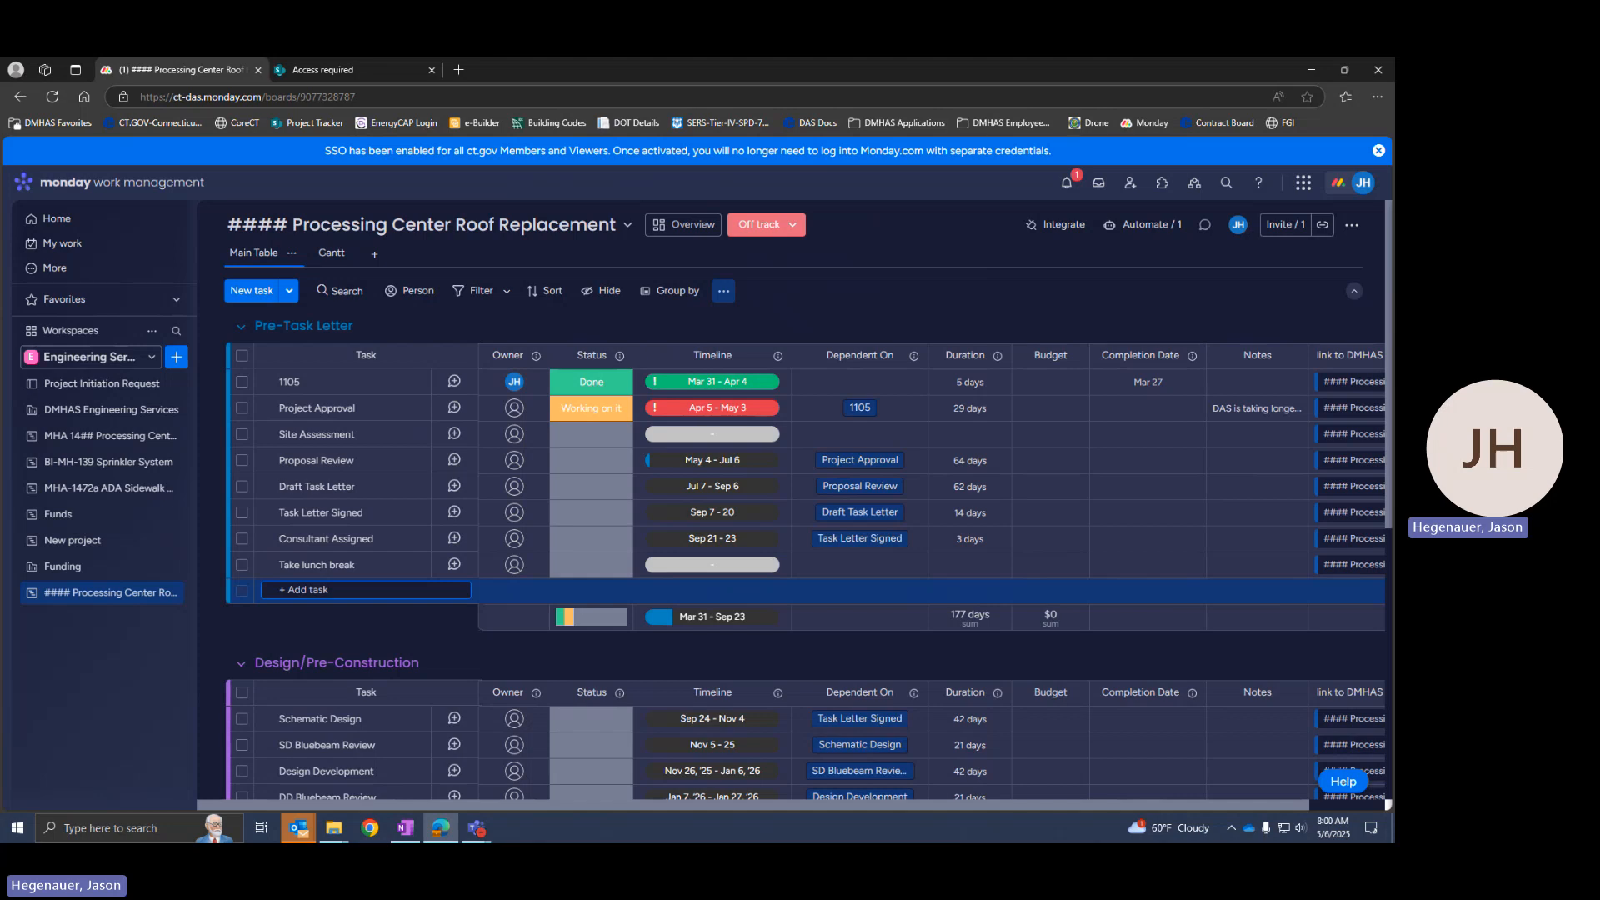
# - Set the 1105 task's timeline to March 27 – April 2, 2025
pyautogui.click(698, 384)
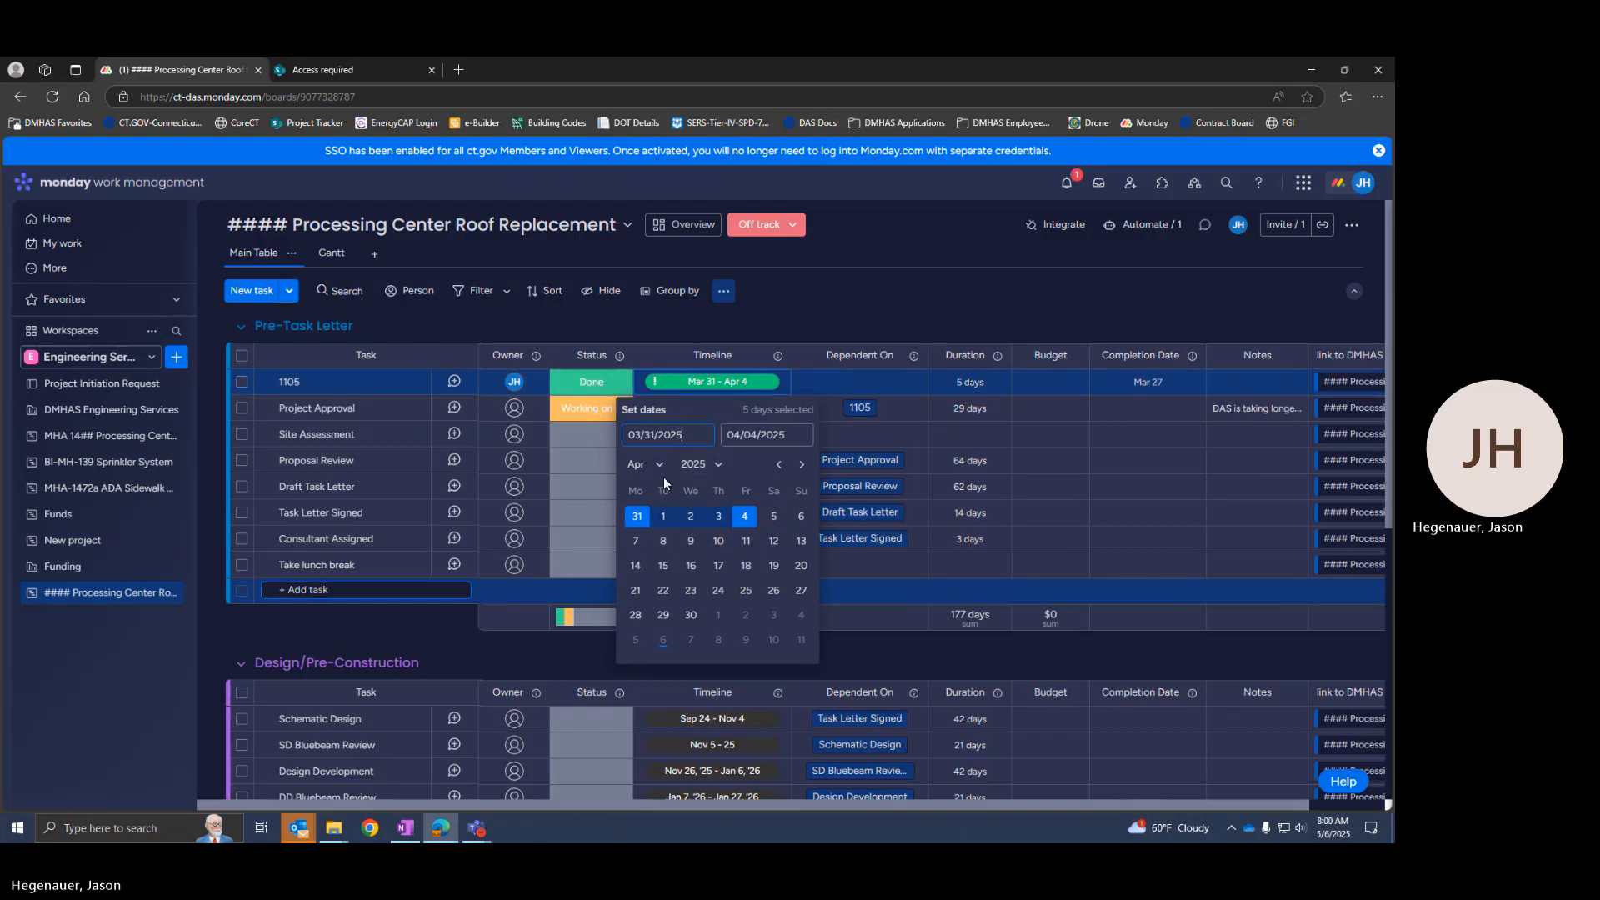
pyautogui.click(780, 467)
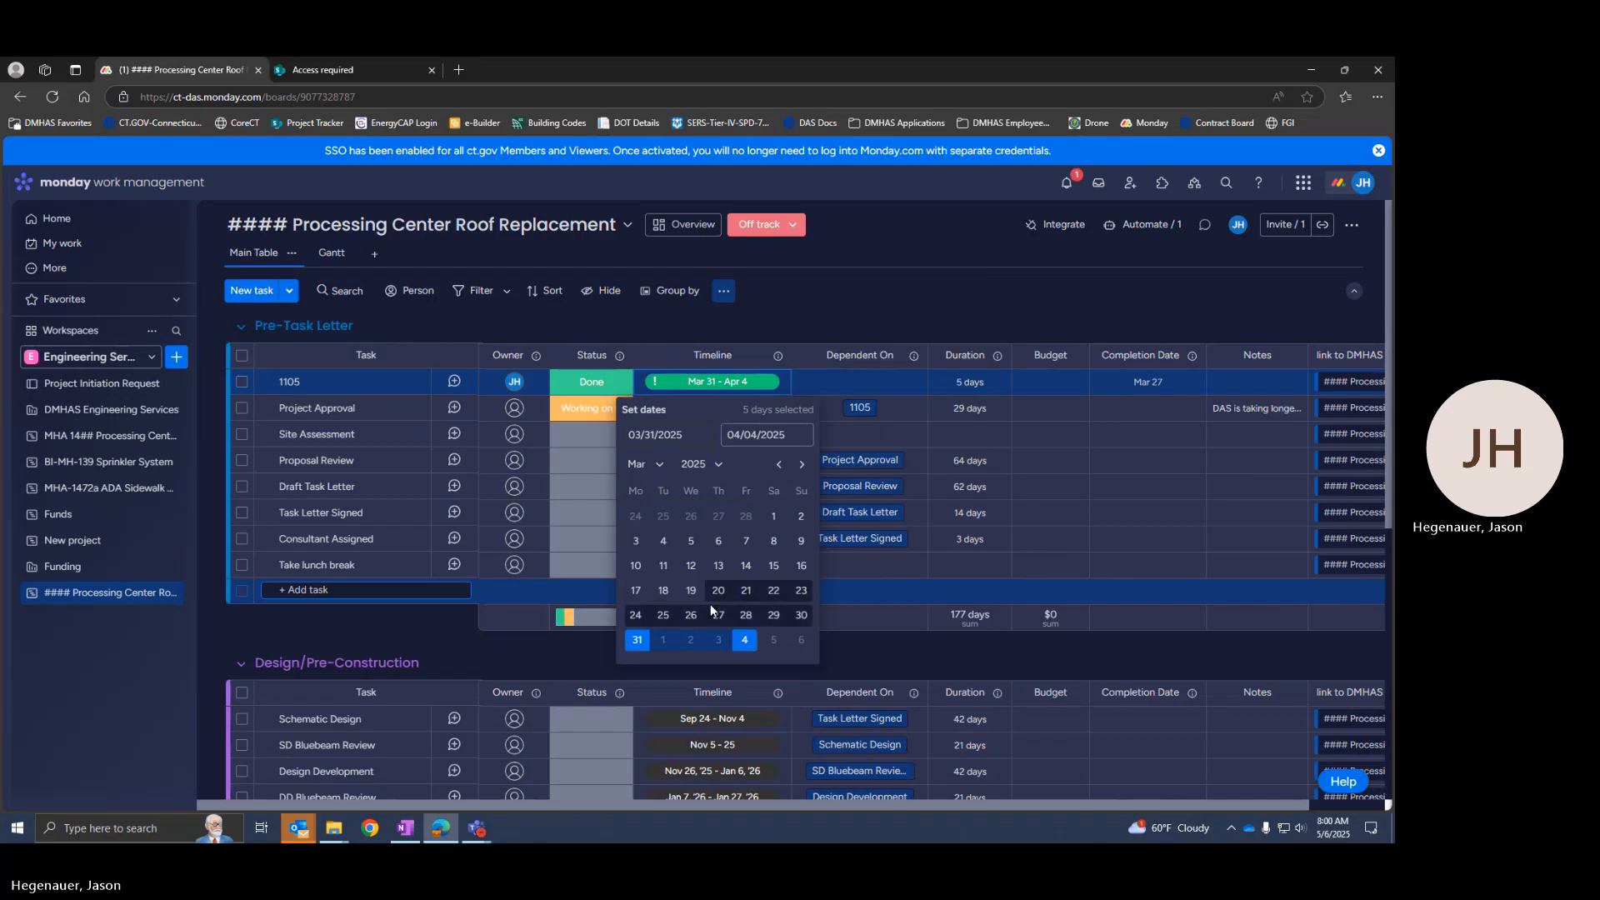
pyautogui.click(674, 434)
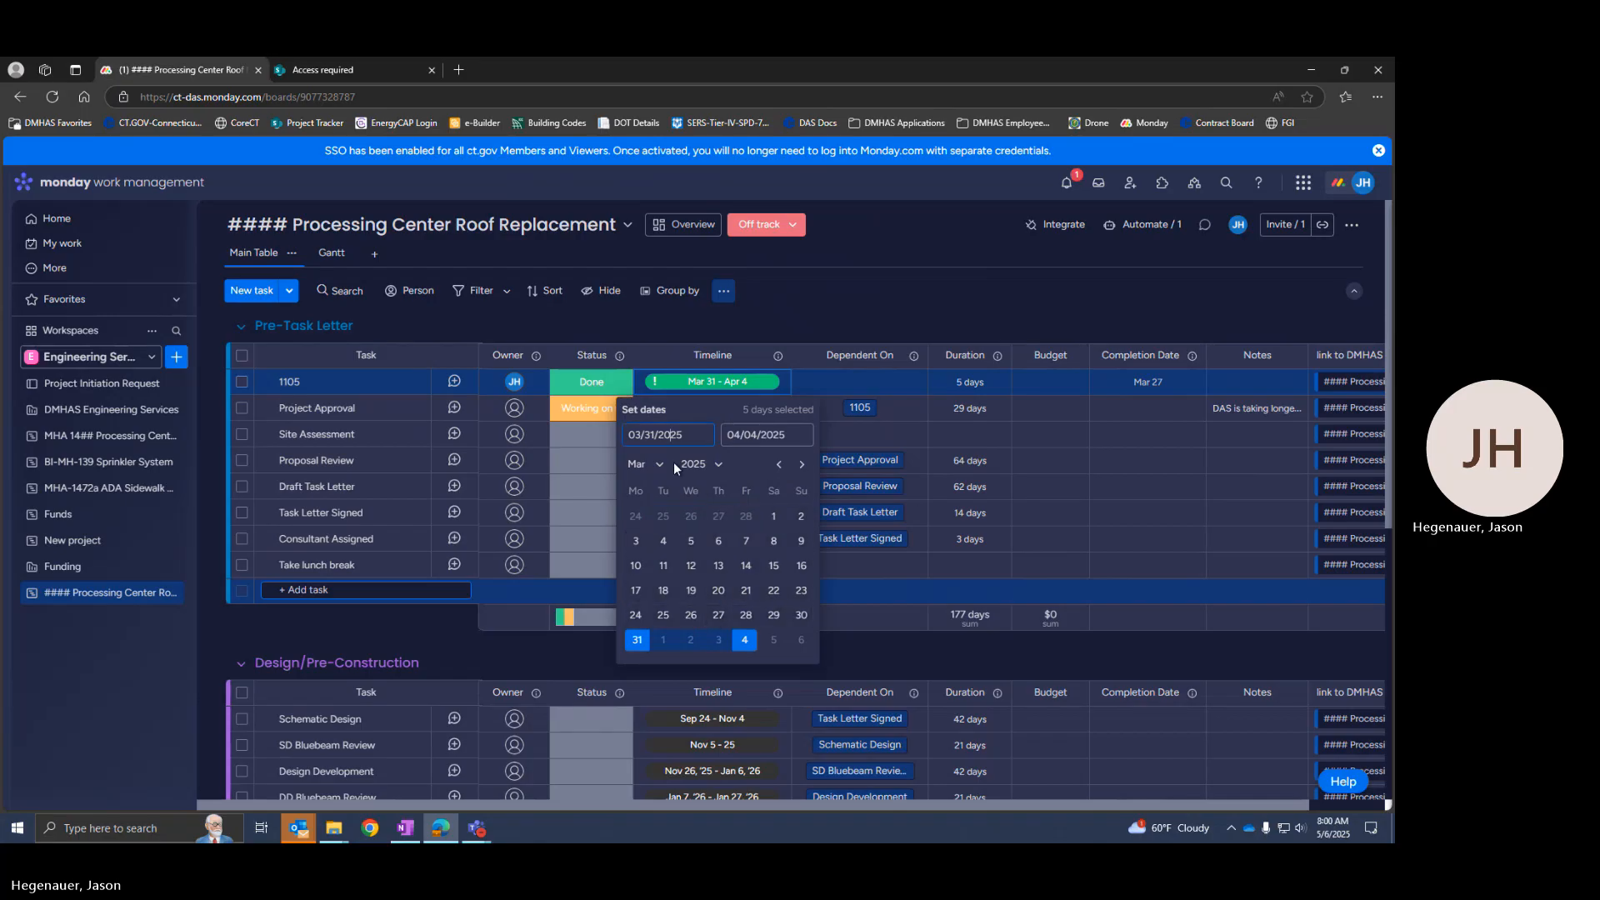
pyautogui.click(718, 615)
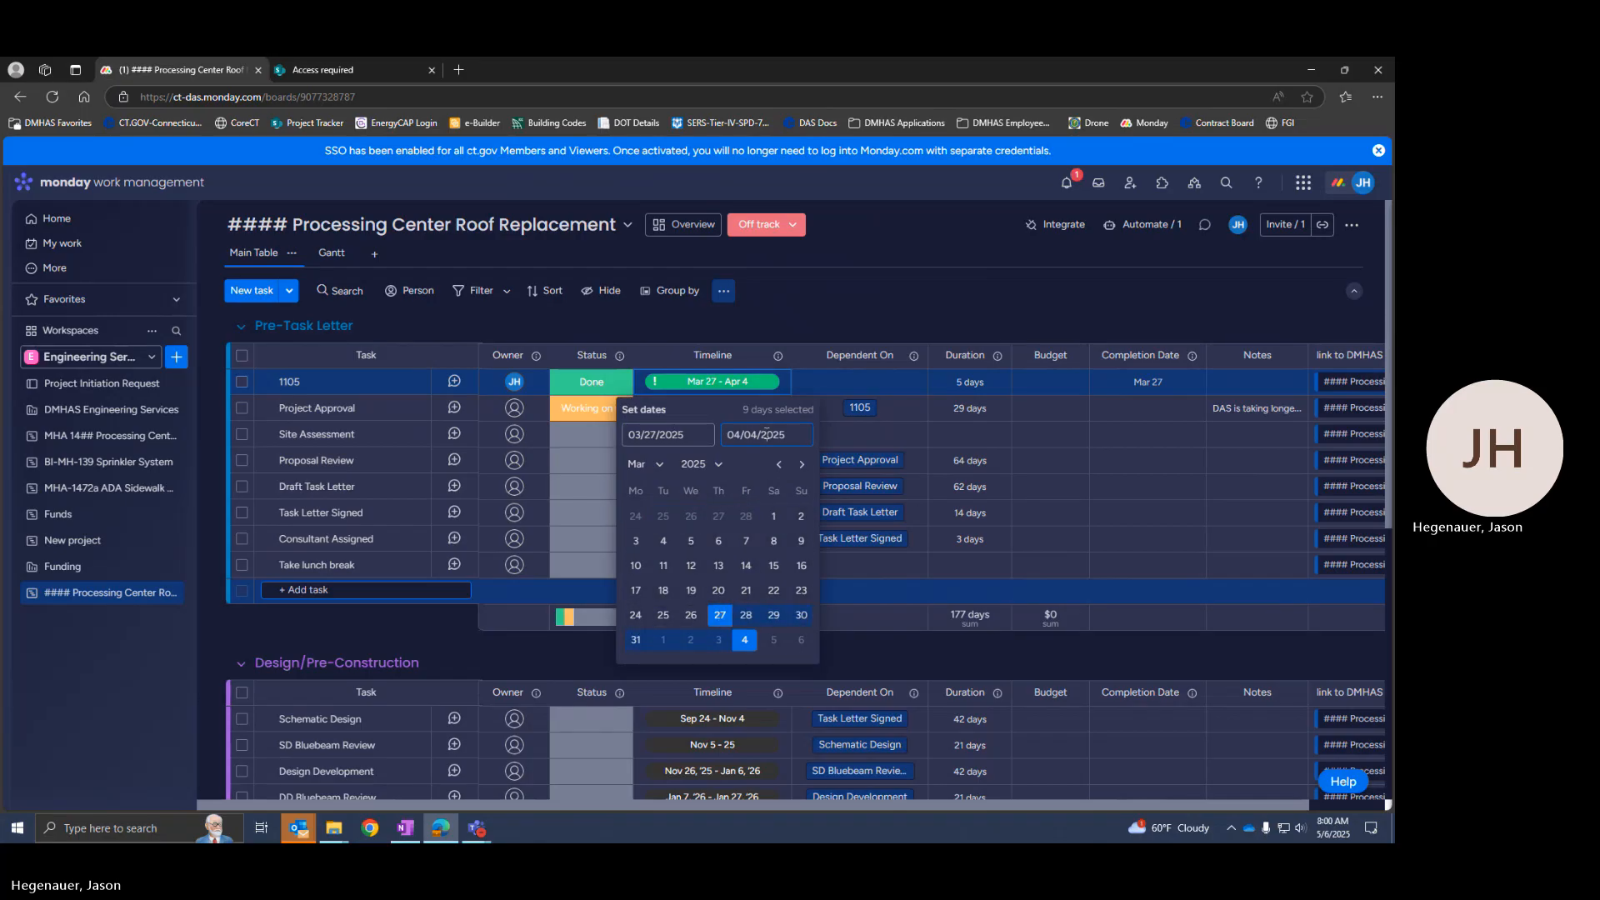
pyautogui.click(687, 642)
pyautogui.click(858, 308)
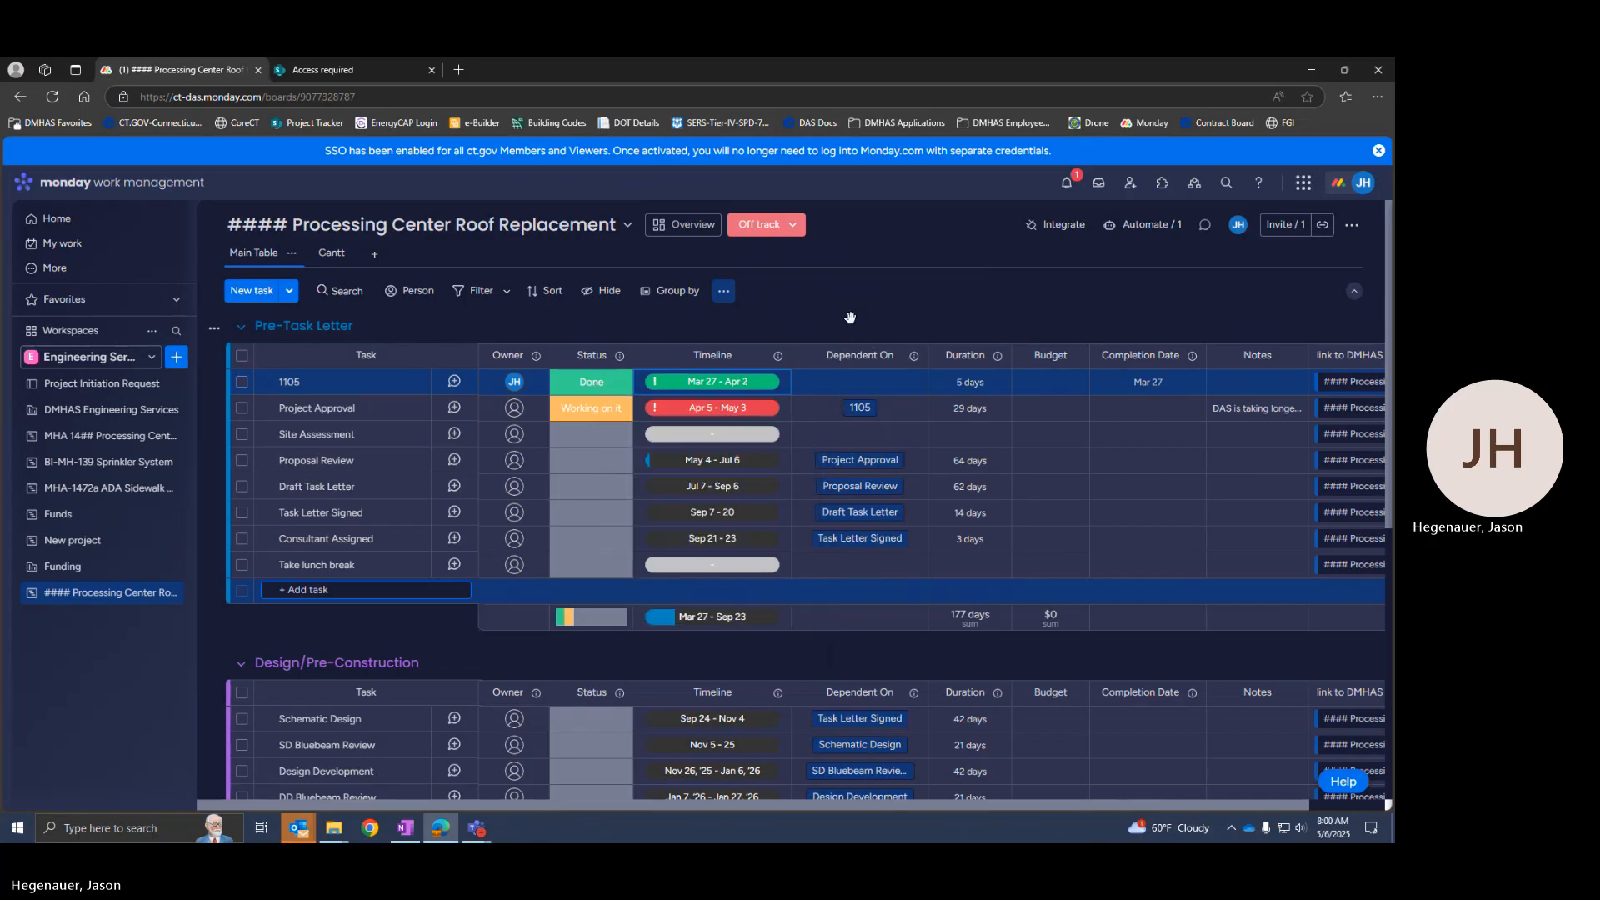
# - Set the Project Approval task's timeline to May 3 – May 6, 2025
pyautogui.click(684, 415)
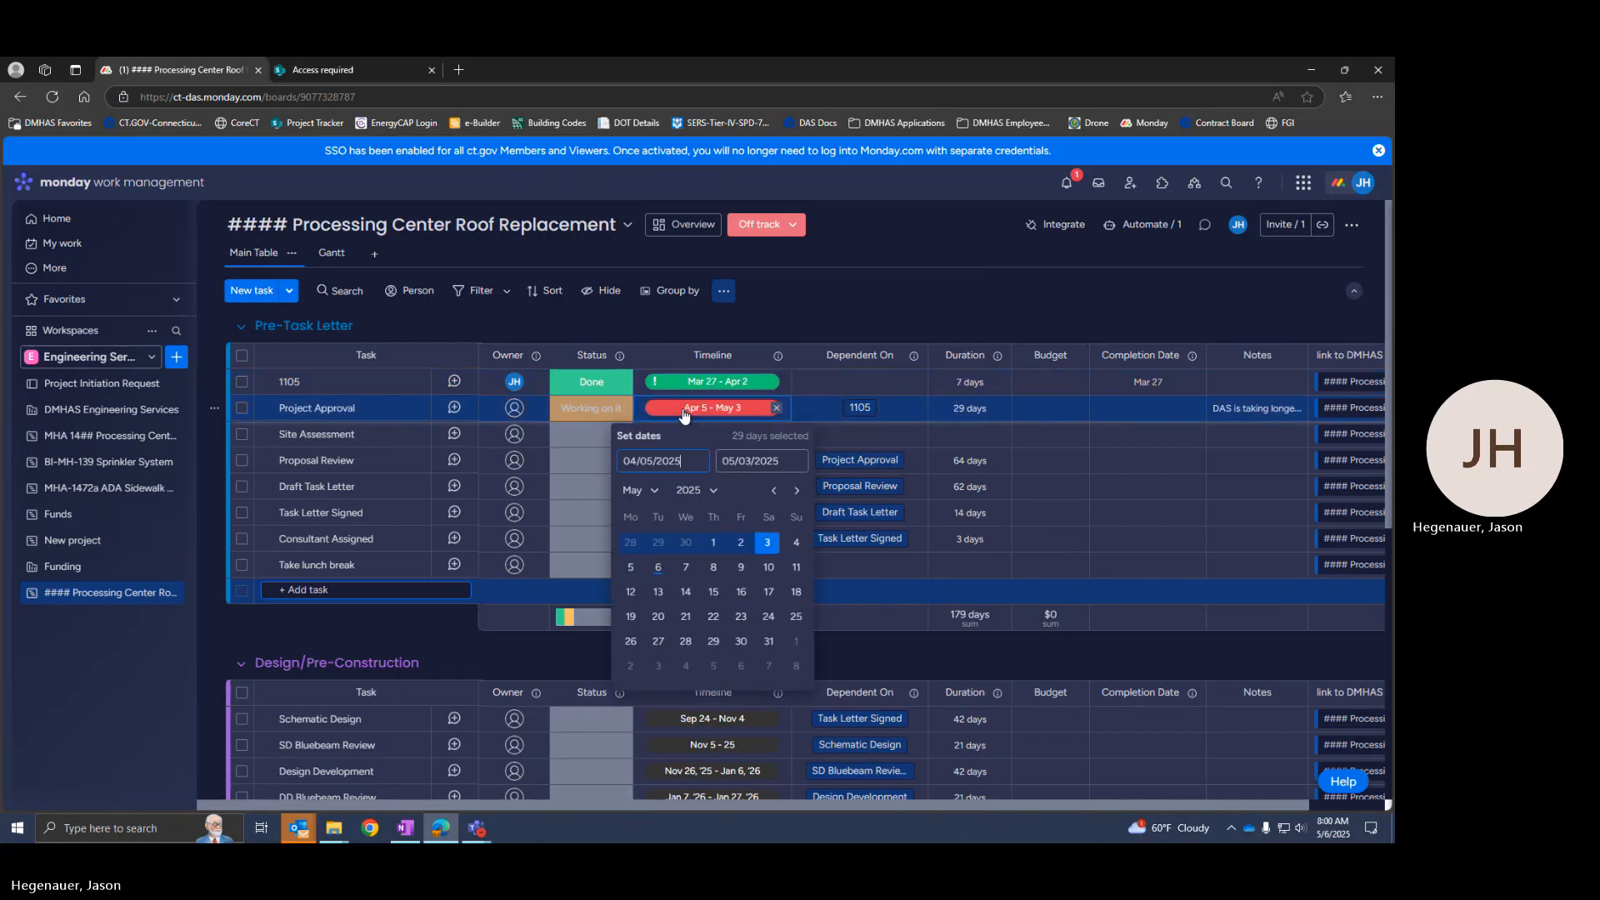
pyautogui.click(774, 546)
pyautogui.click(753, 463)
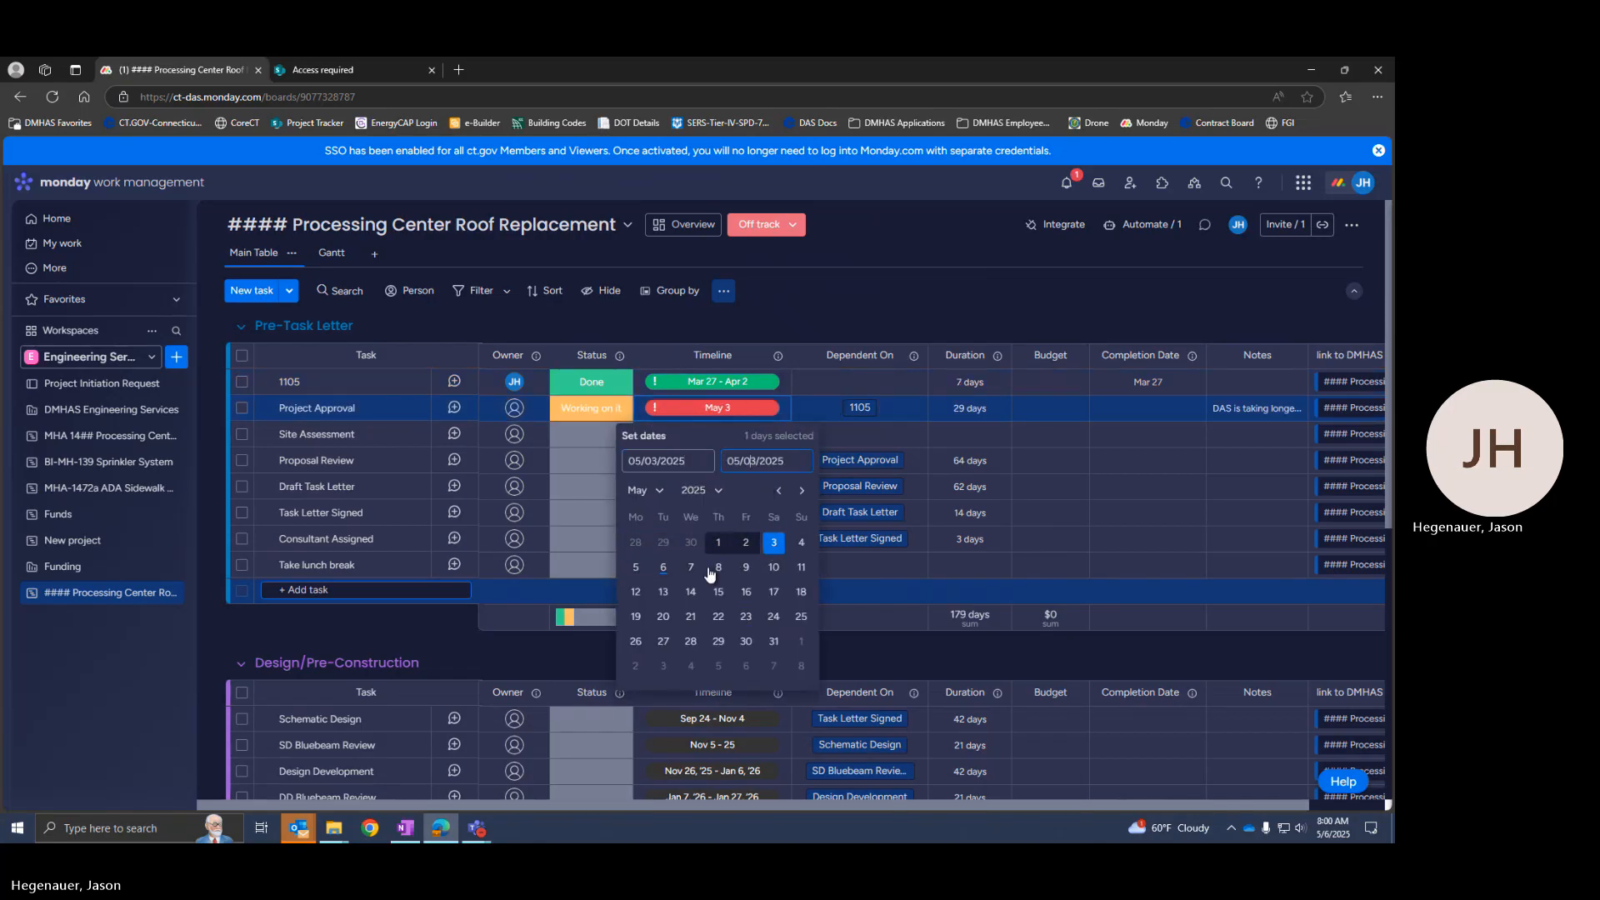
pyautogui.click(664, 569)
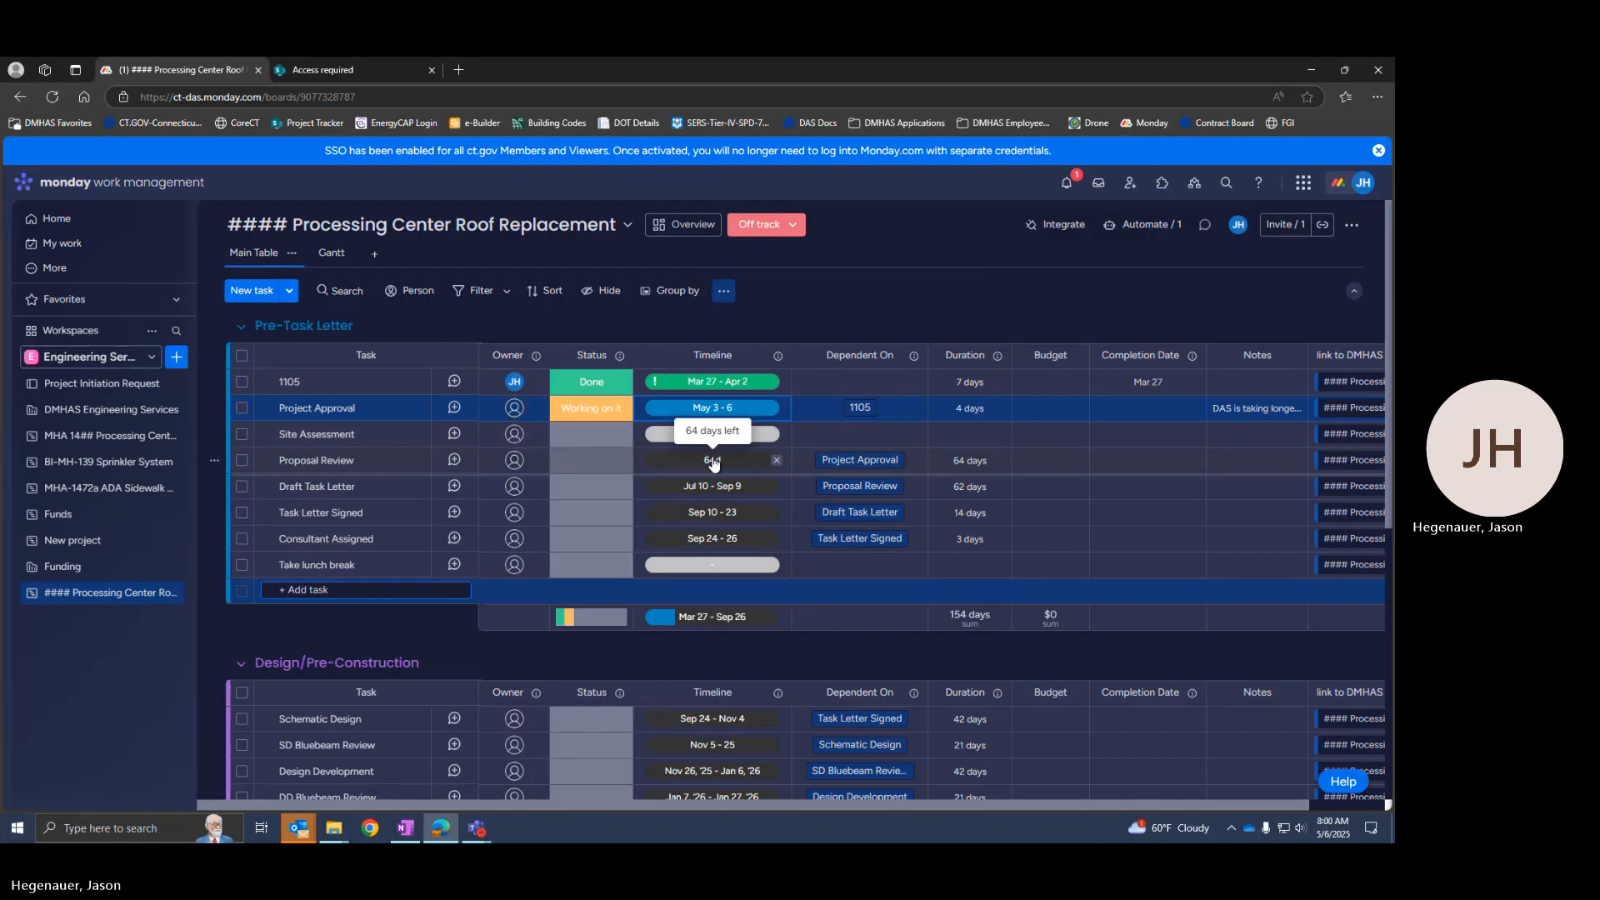
# - Set the Proposal Review task's timeline to July 1 – August 2, 2025
pyautogui.click(712, 462)
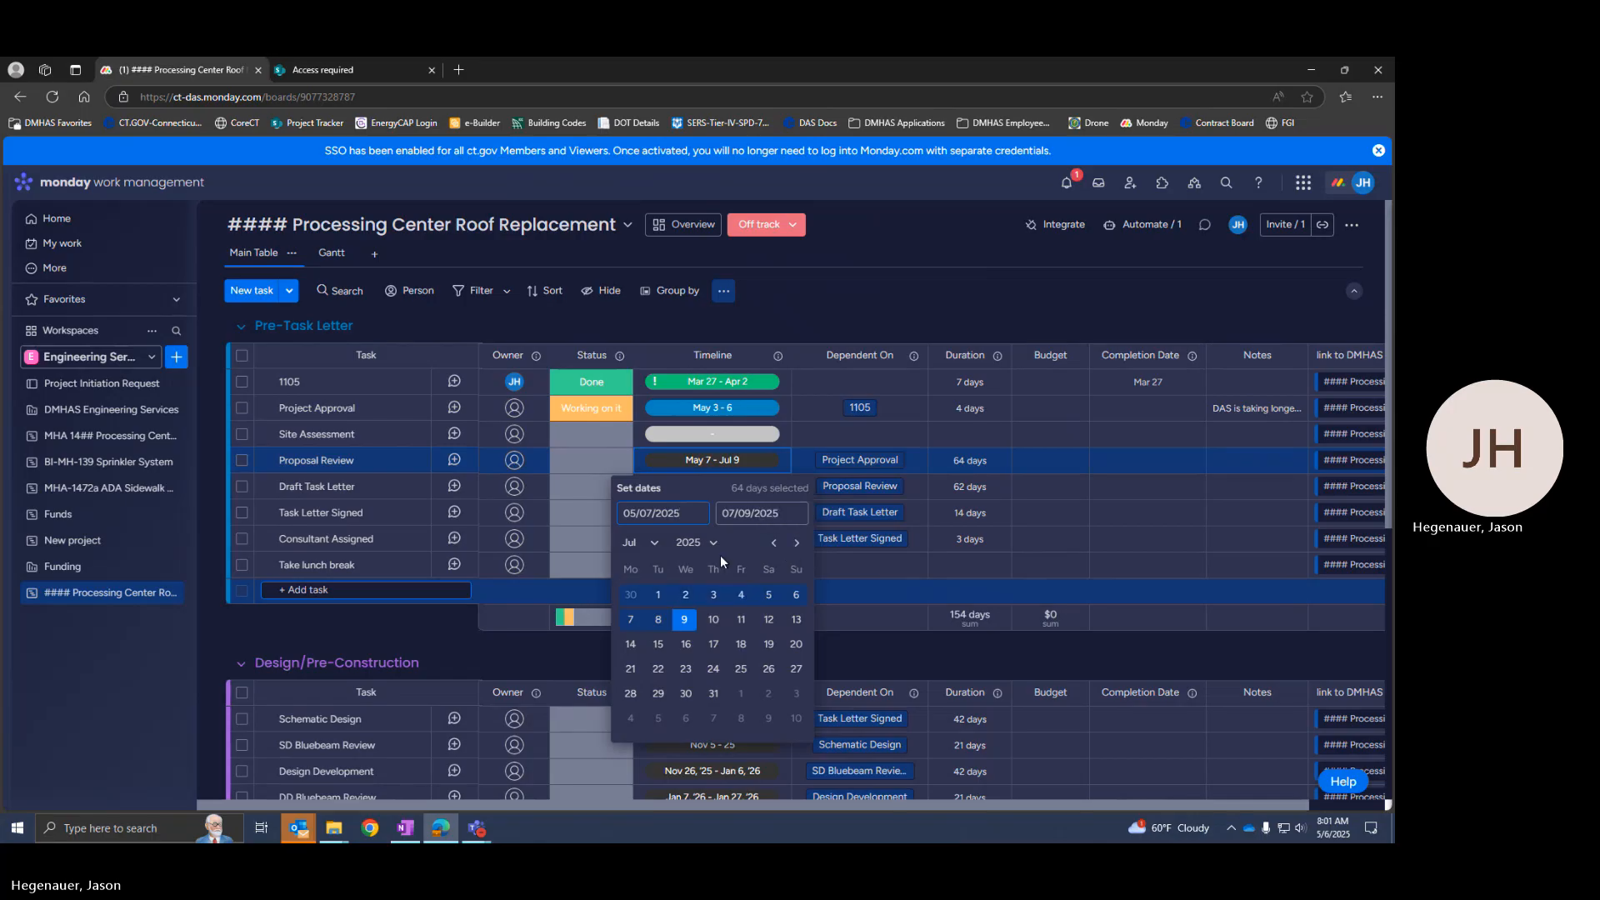
pyautogui.click(658, 596)
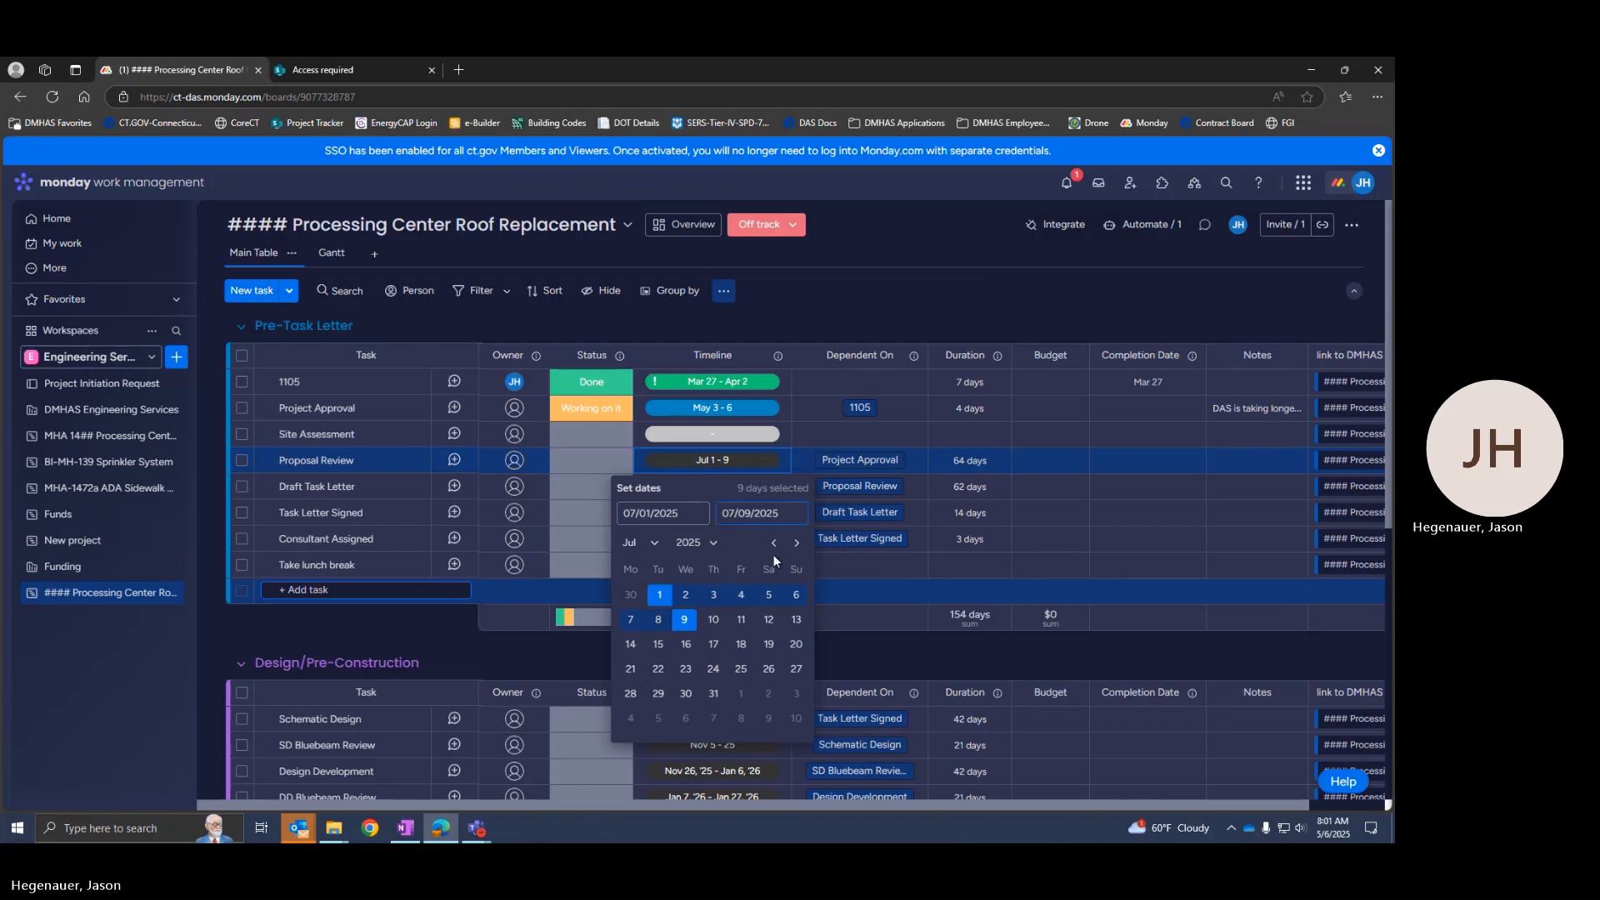
pyautogui.click(765, 697)
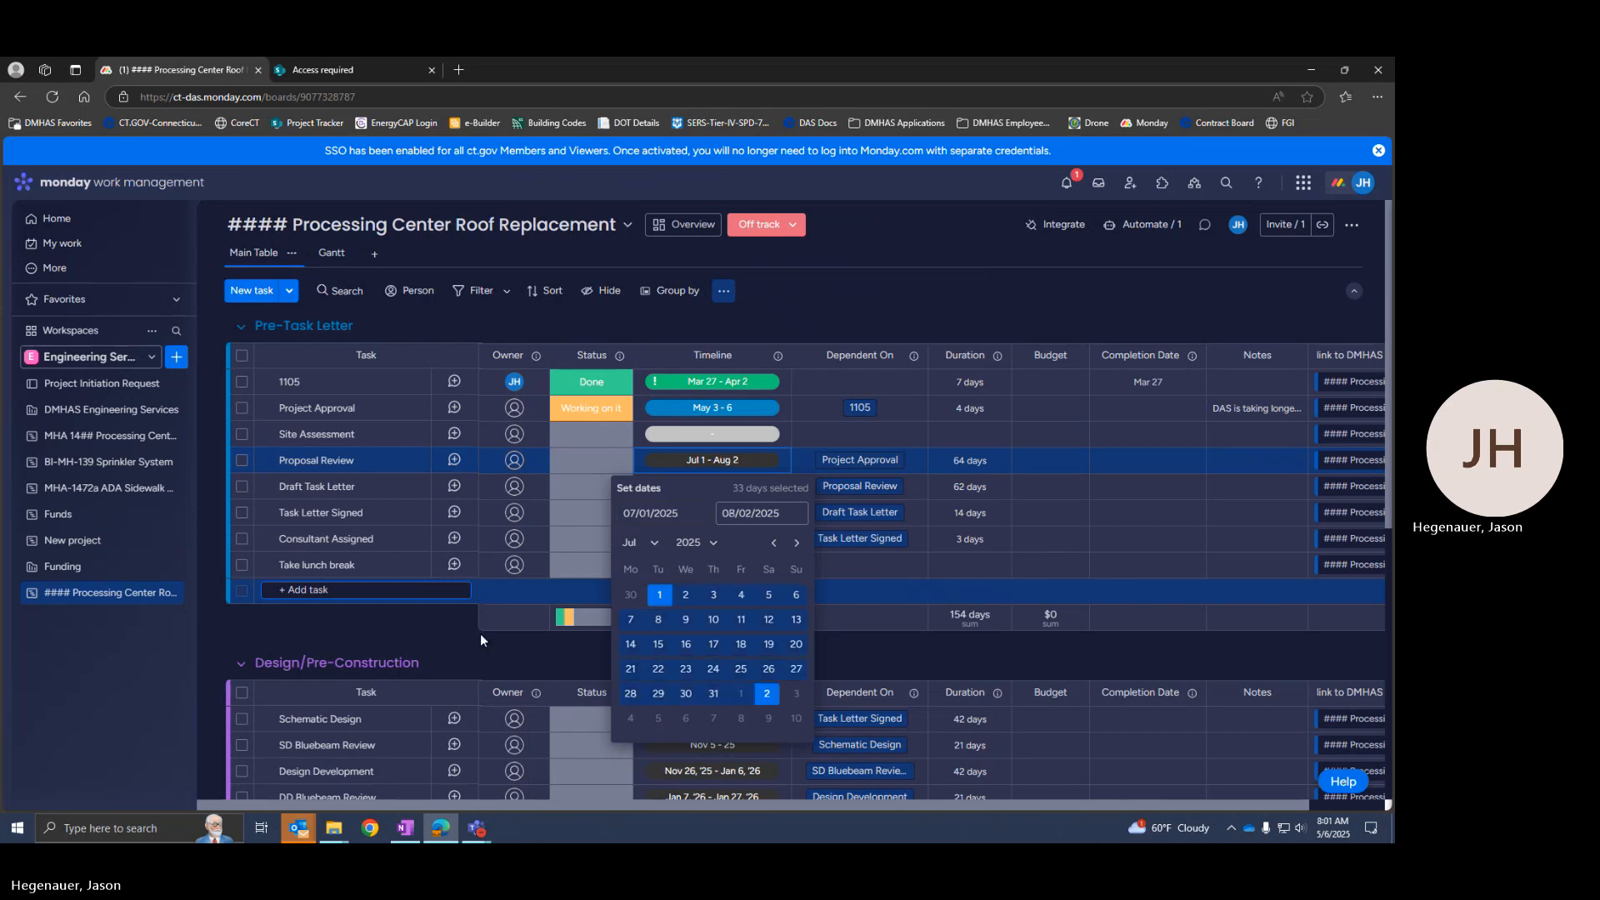
pyautogui.click(434, 638)
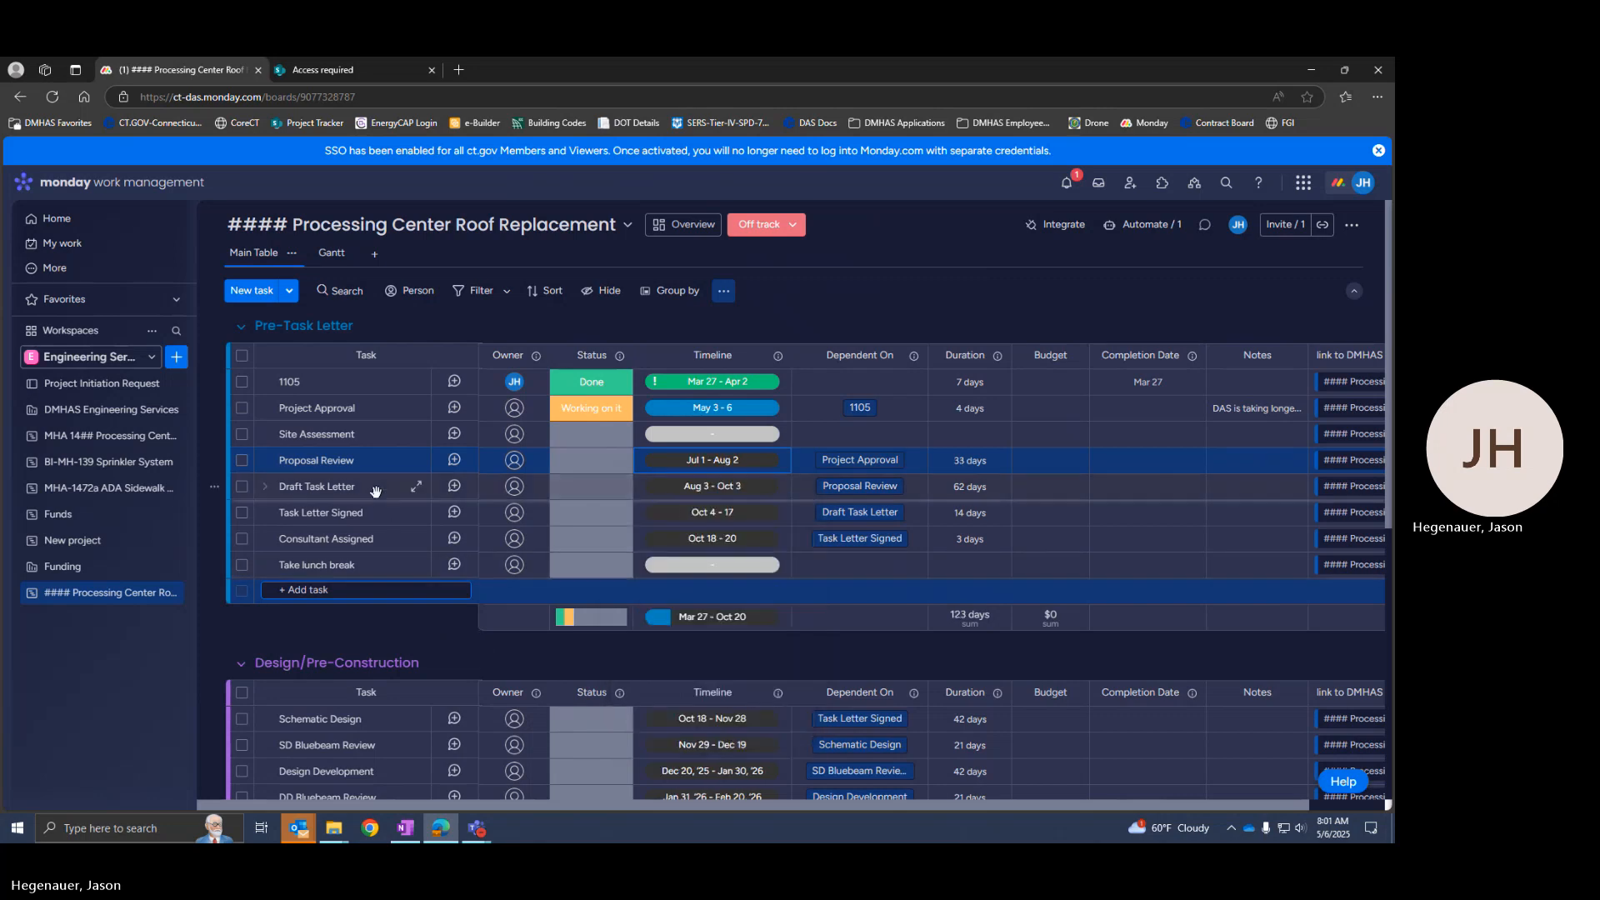
# - Set the Draft Task Letter task's timeline to October 4 – October 5, 2025
pyautogui.click(726, 488)
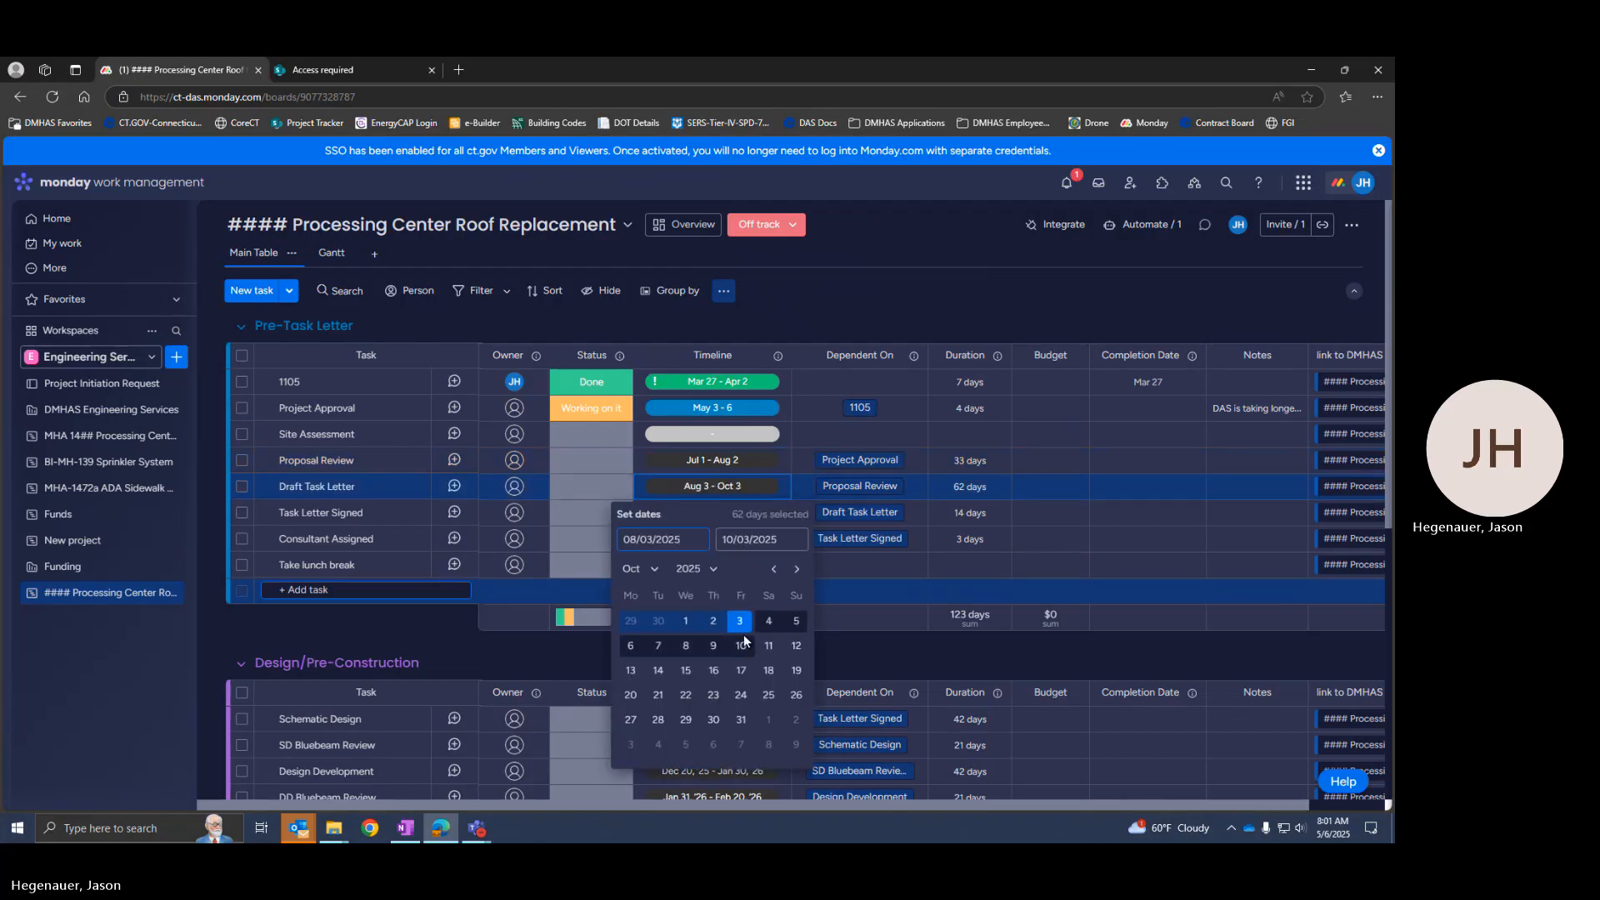
pyautogui.click(796, 622)
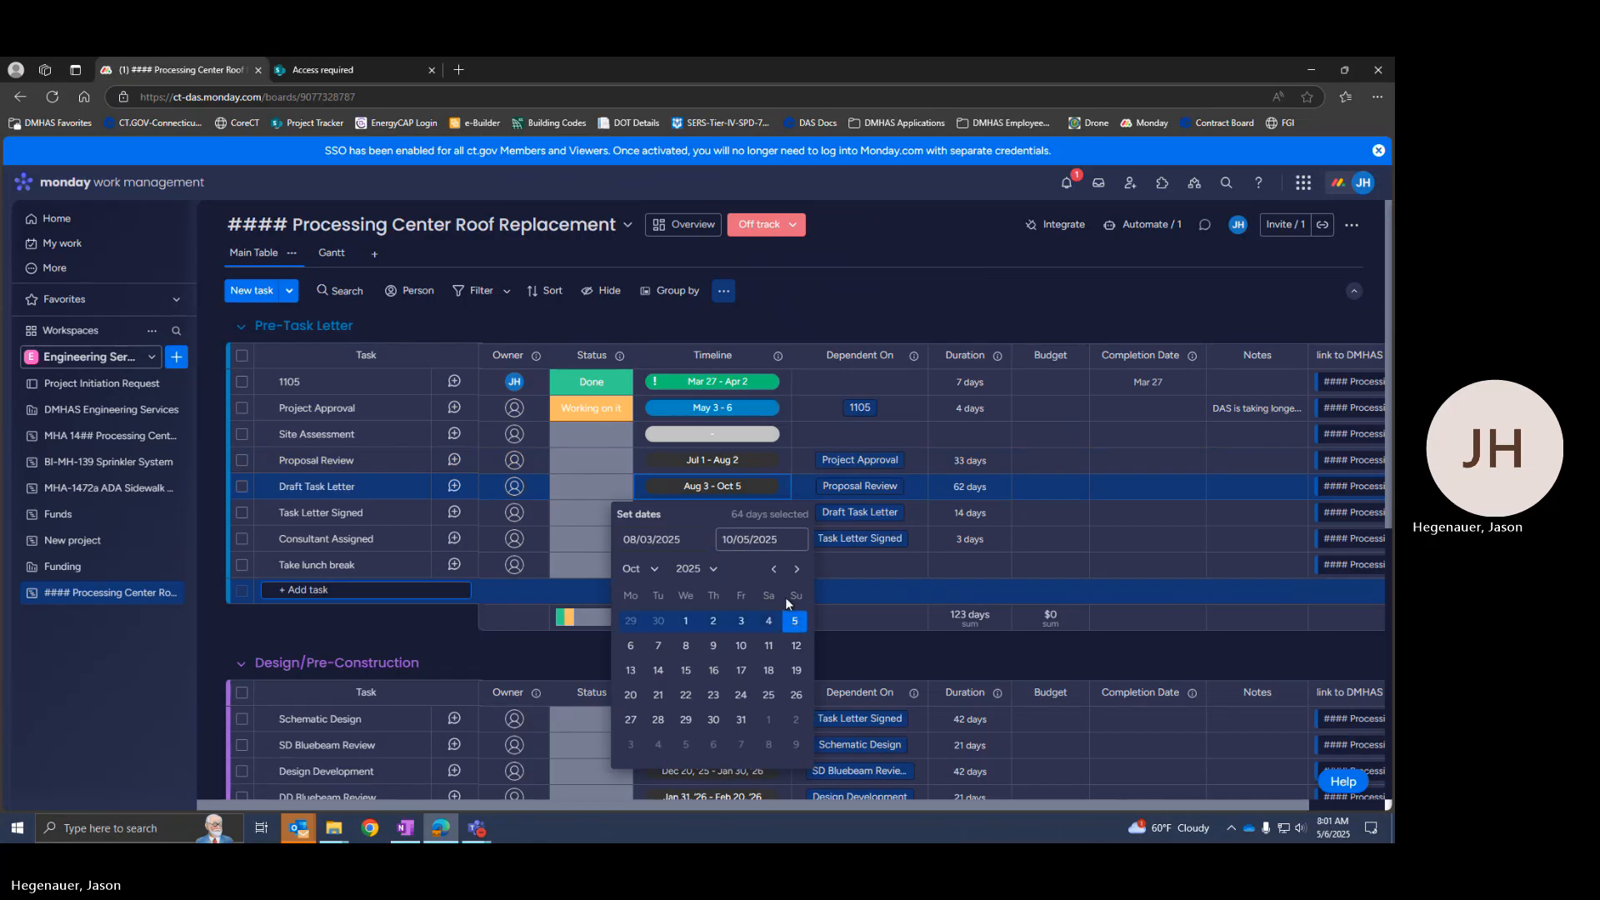
pyautogui.click(796, 569)
pyautogui.click(796, 569)
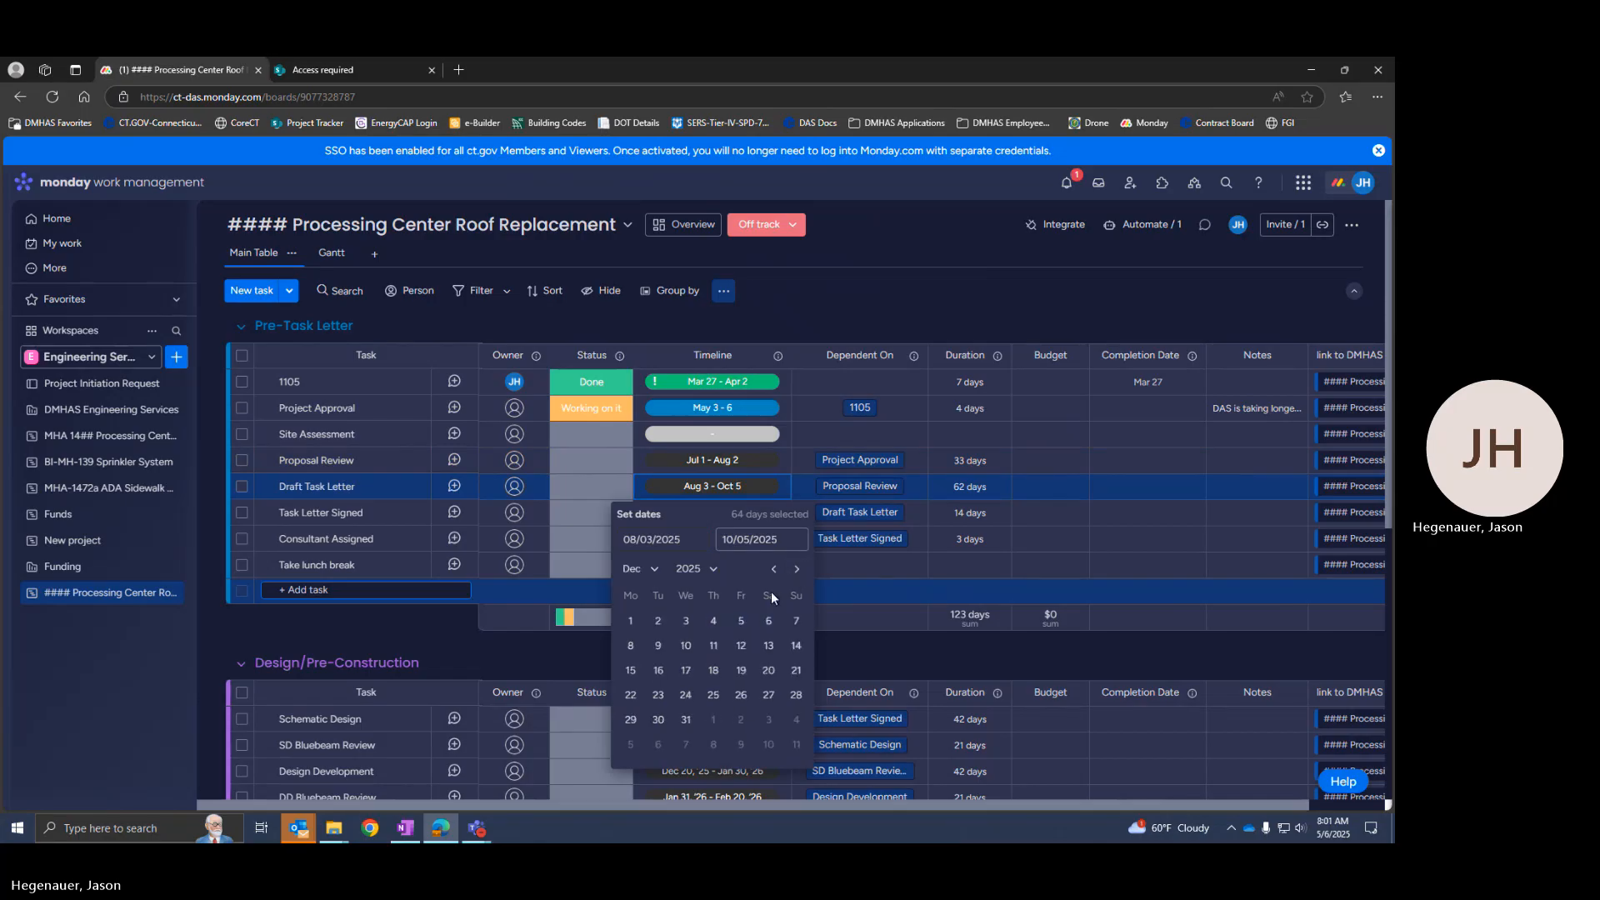
pyautogui.click(773, 569)
pyautogui.click(773, 569)
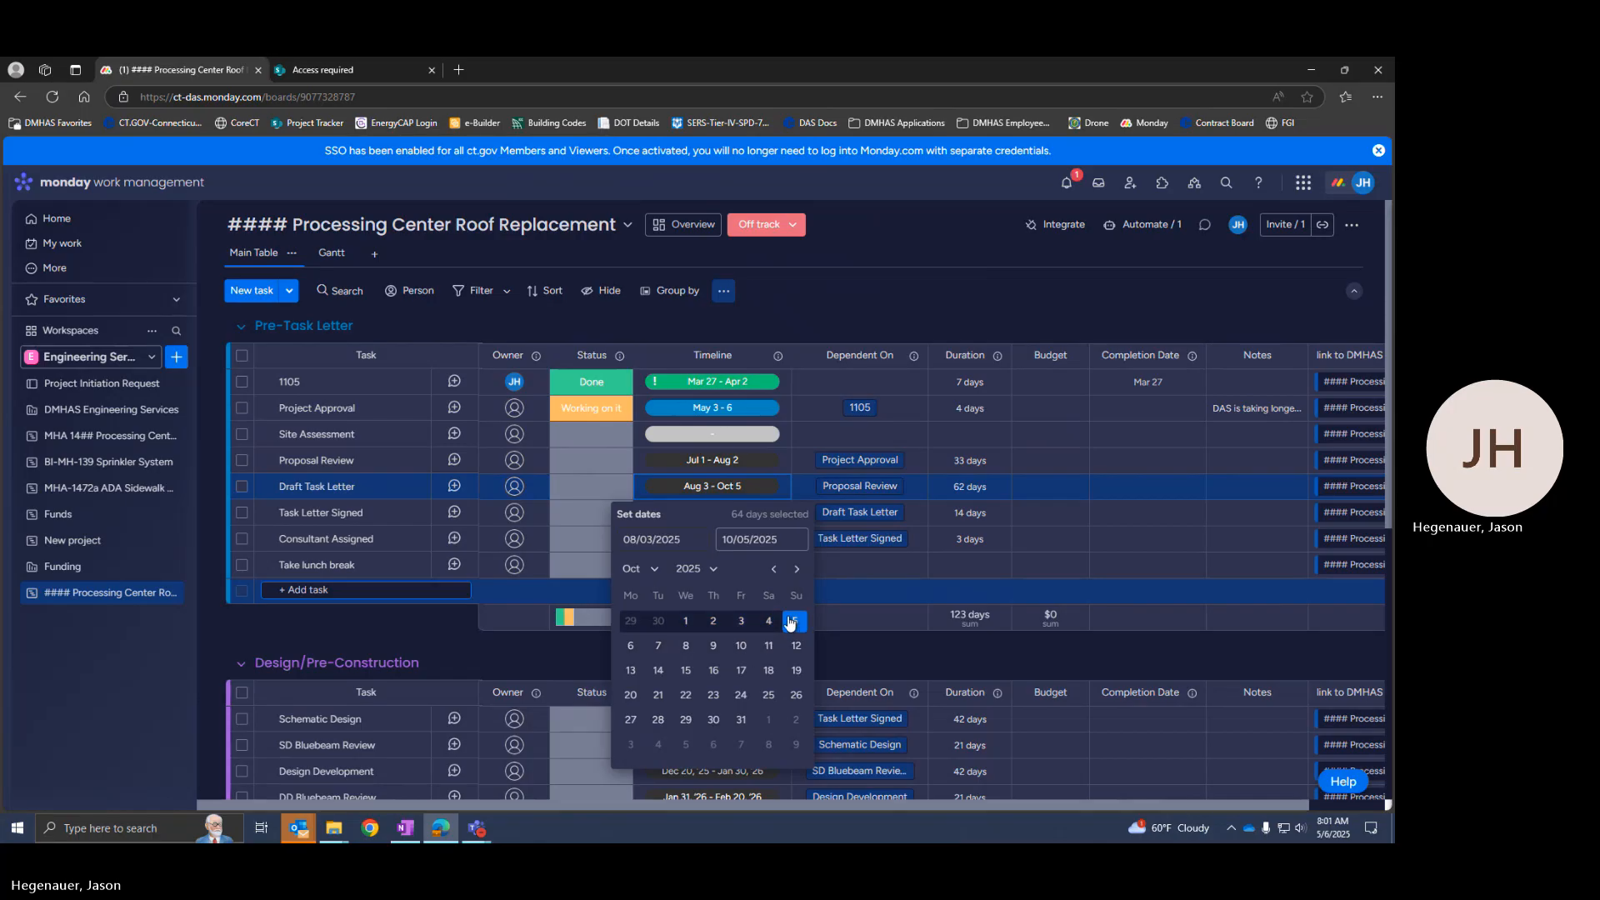
pyautogui.click(768, 620)
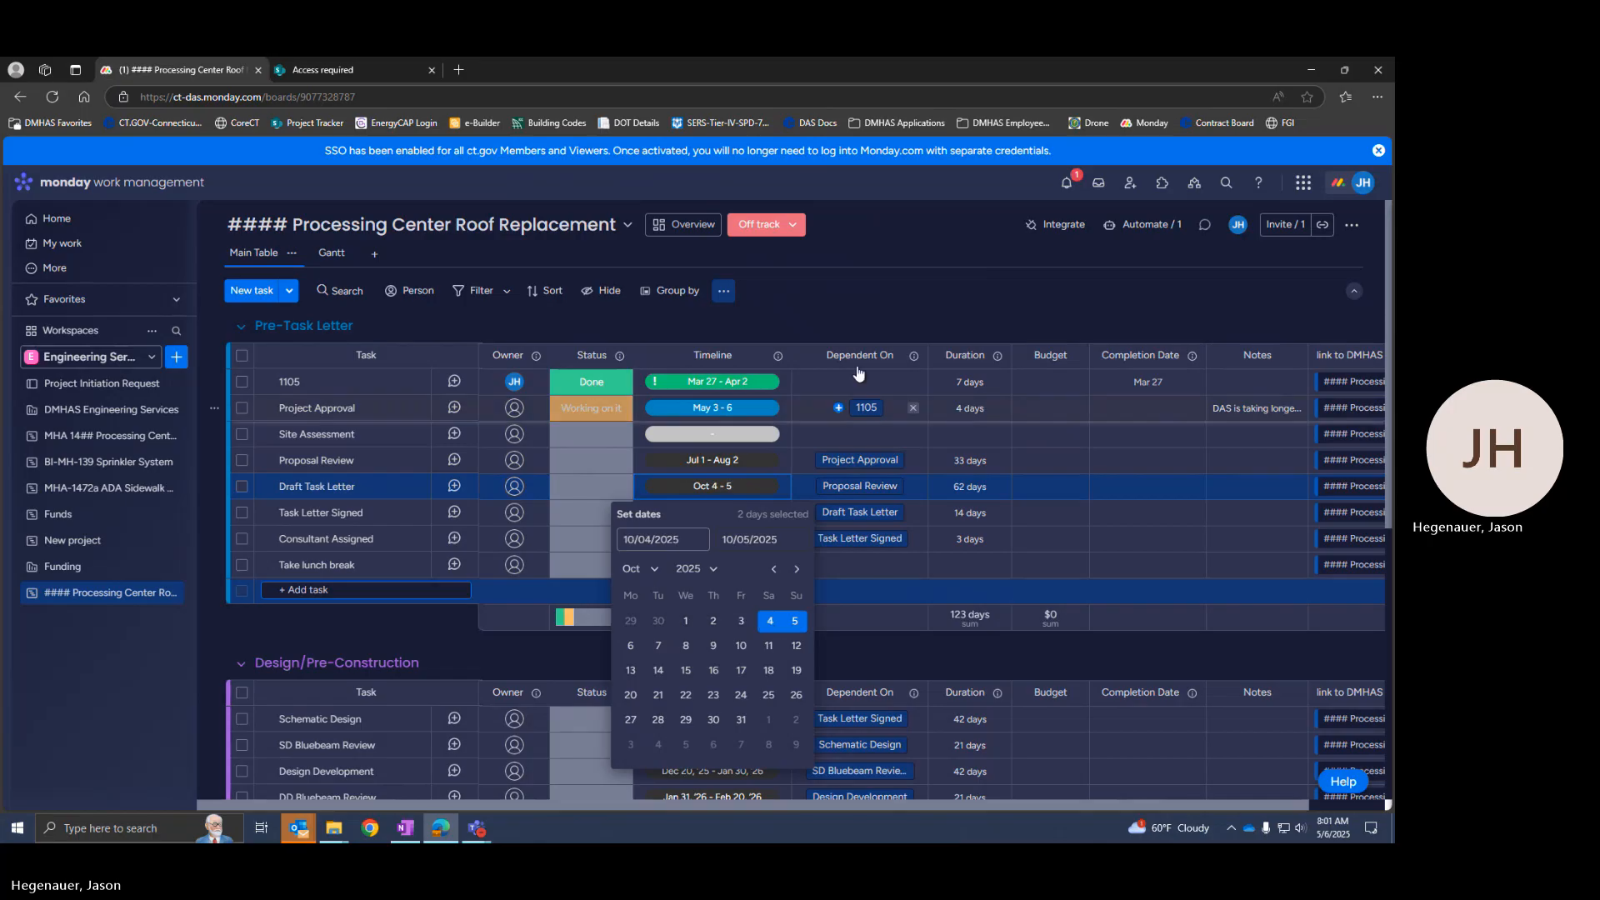
pyautogui.click(823, 298)
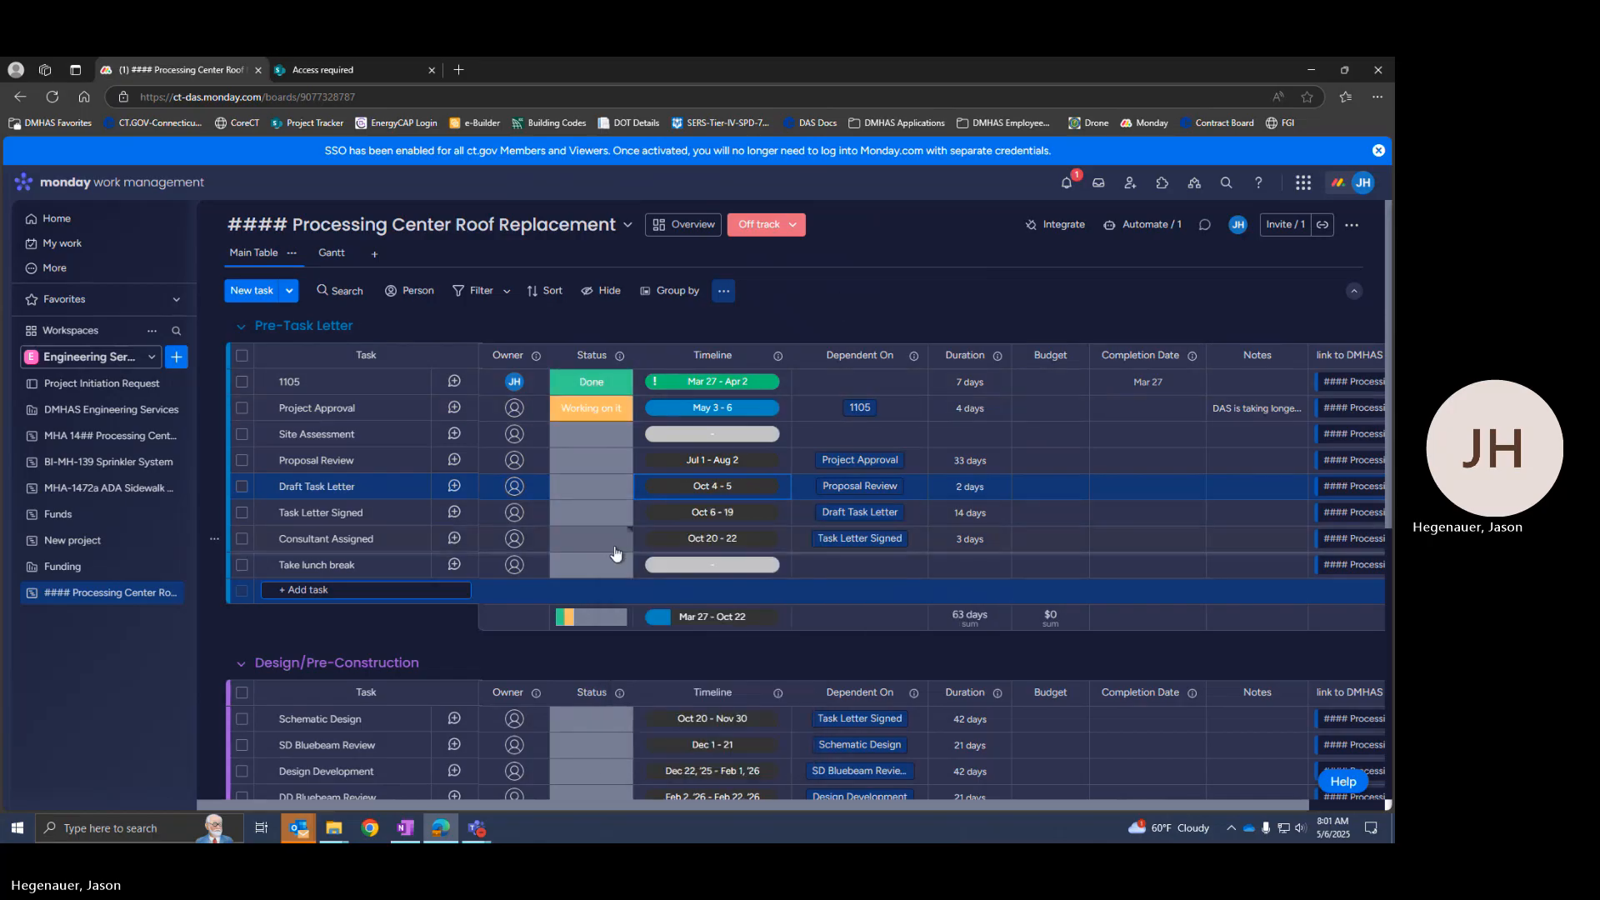
# - Set the Task Letter Signed task's timeline to October 6 – October 20, 2025
pyautogui.click(710, 513)
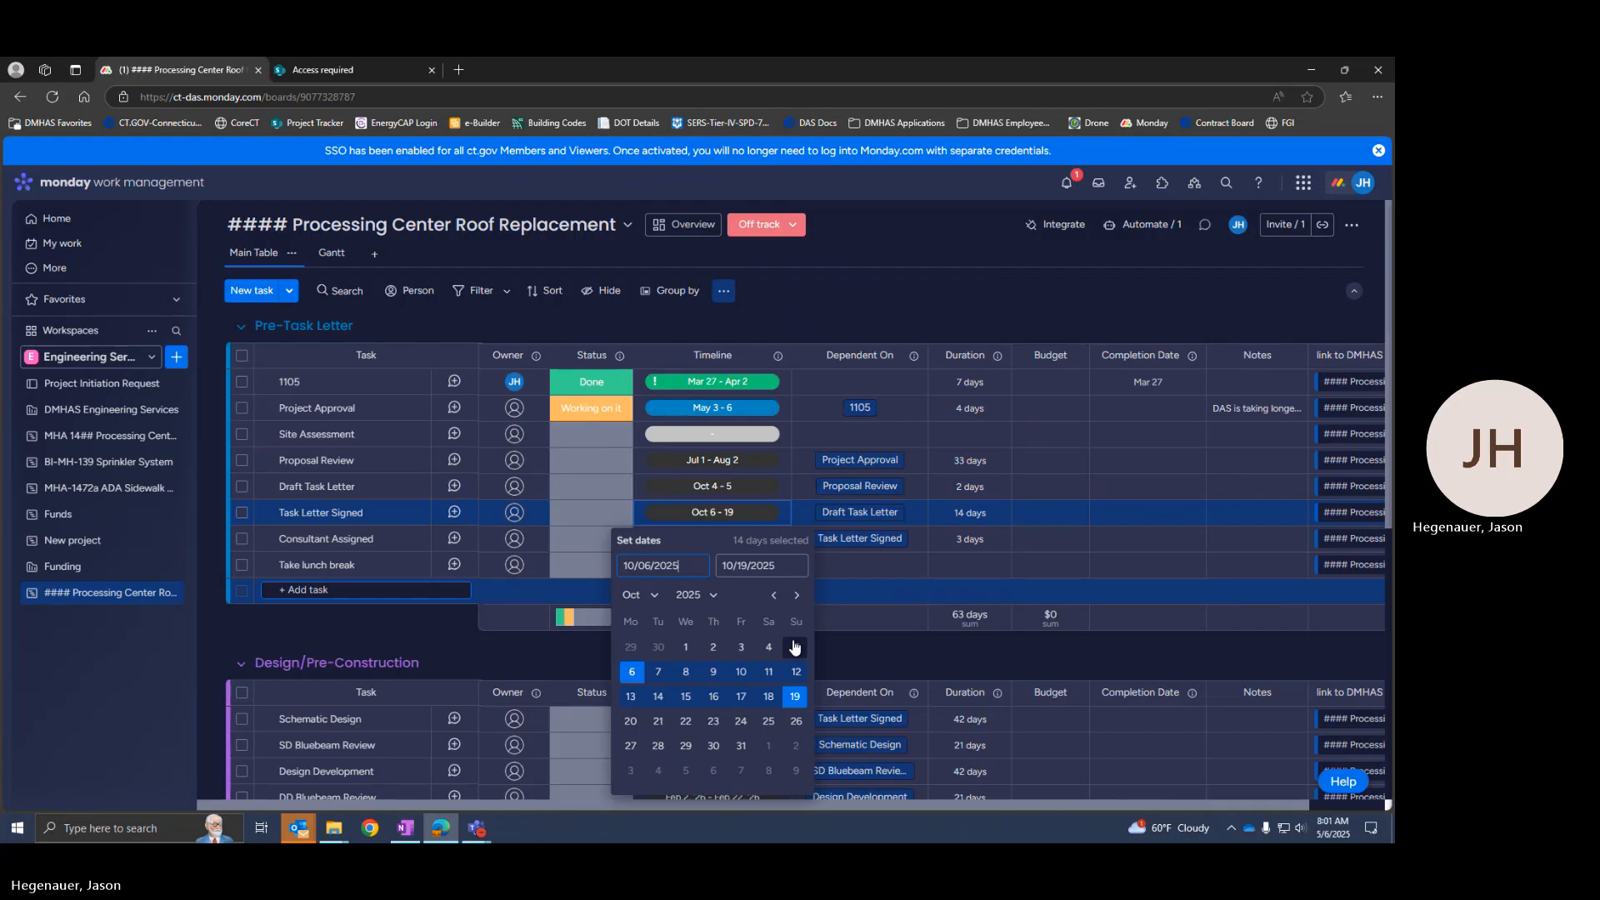
pyautogui.click(632, 673)
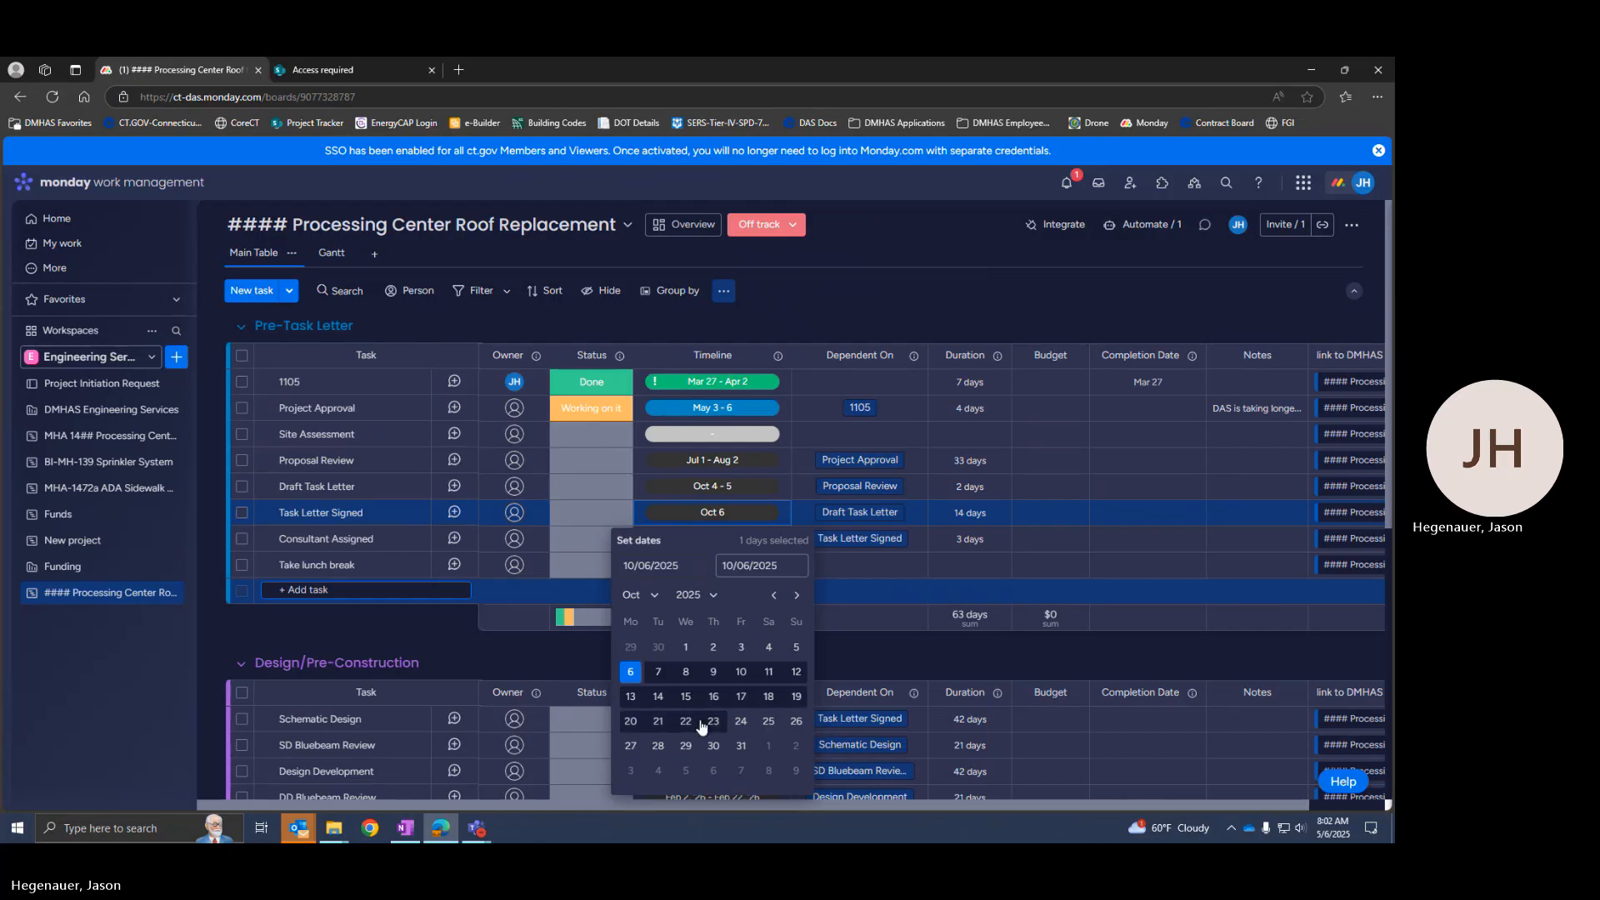
pyautogui.click(643, 721)
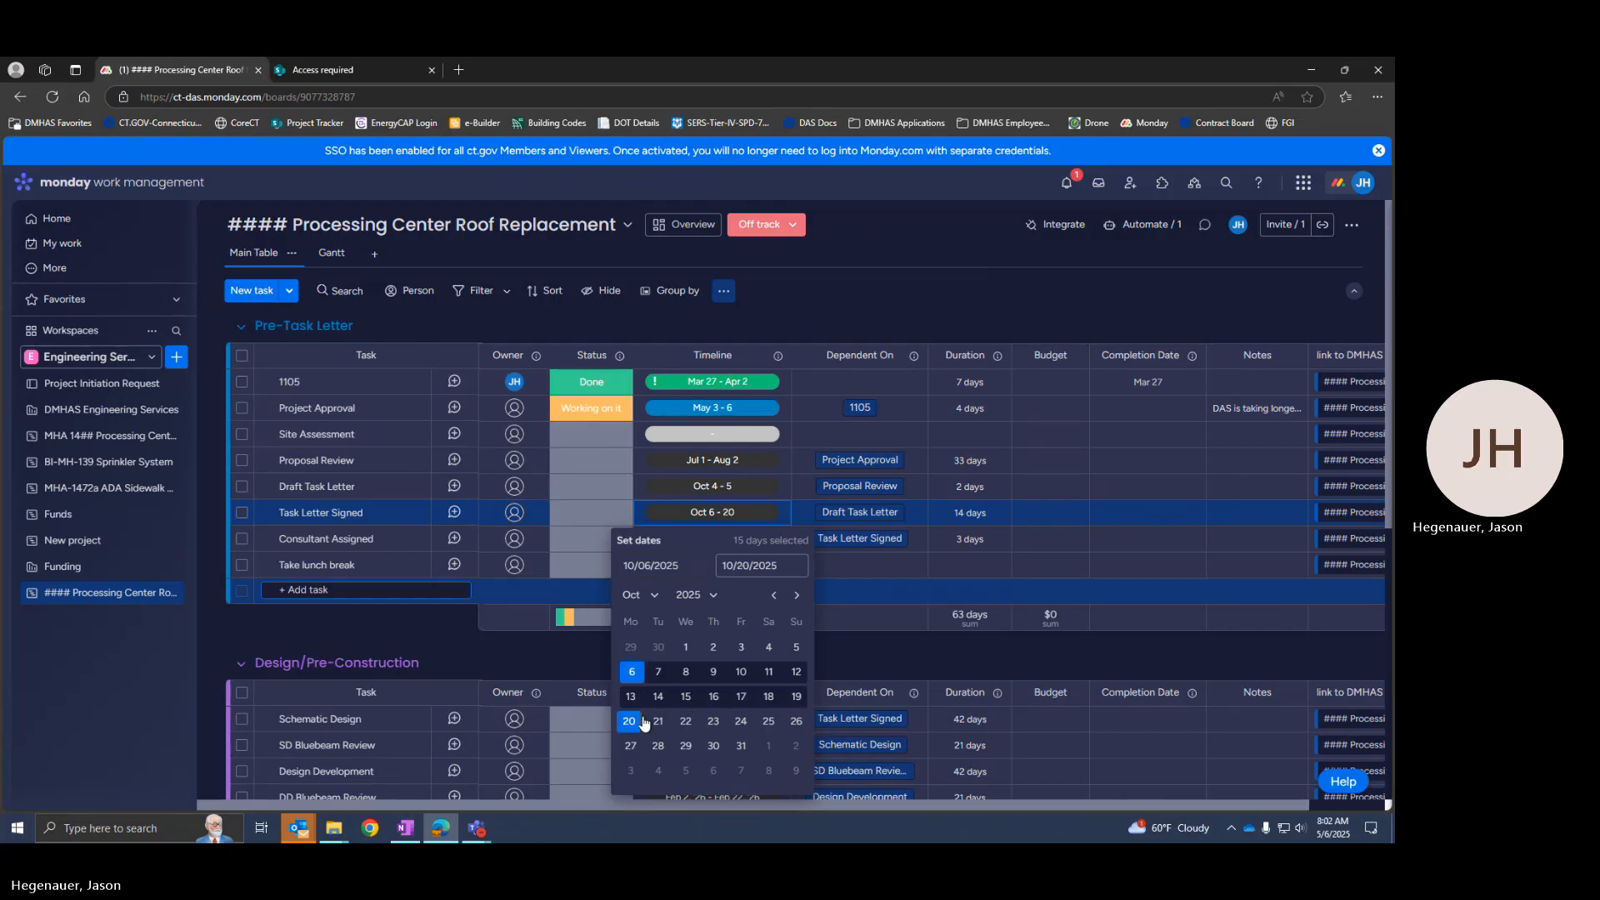
pyautogui.click(826, 302)
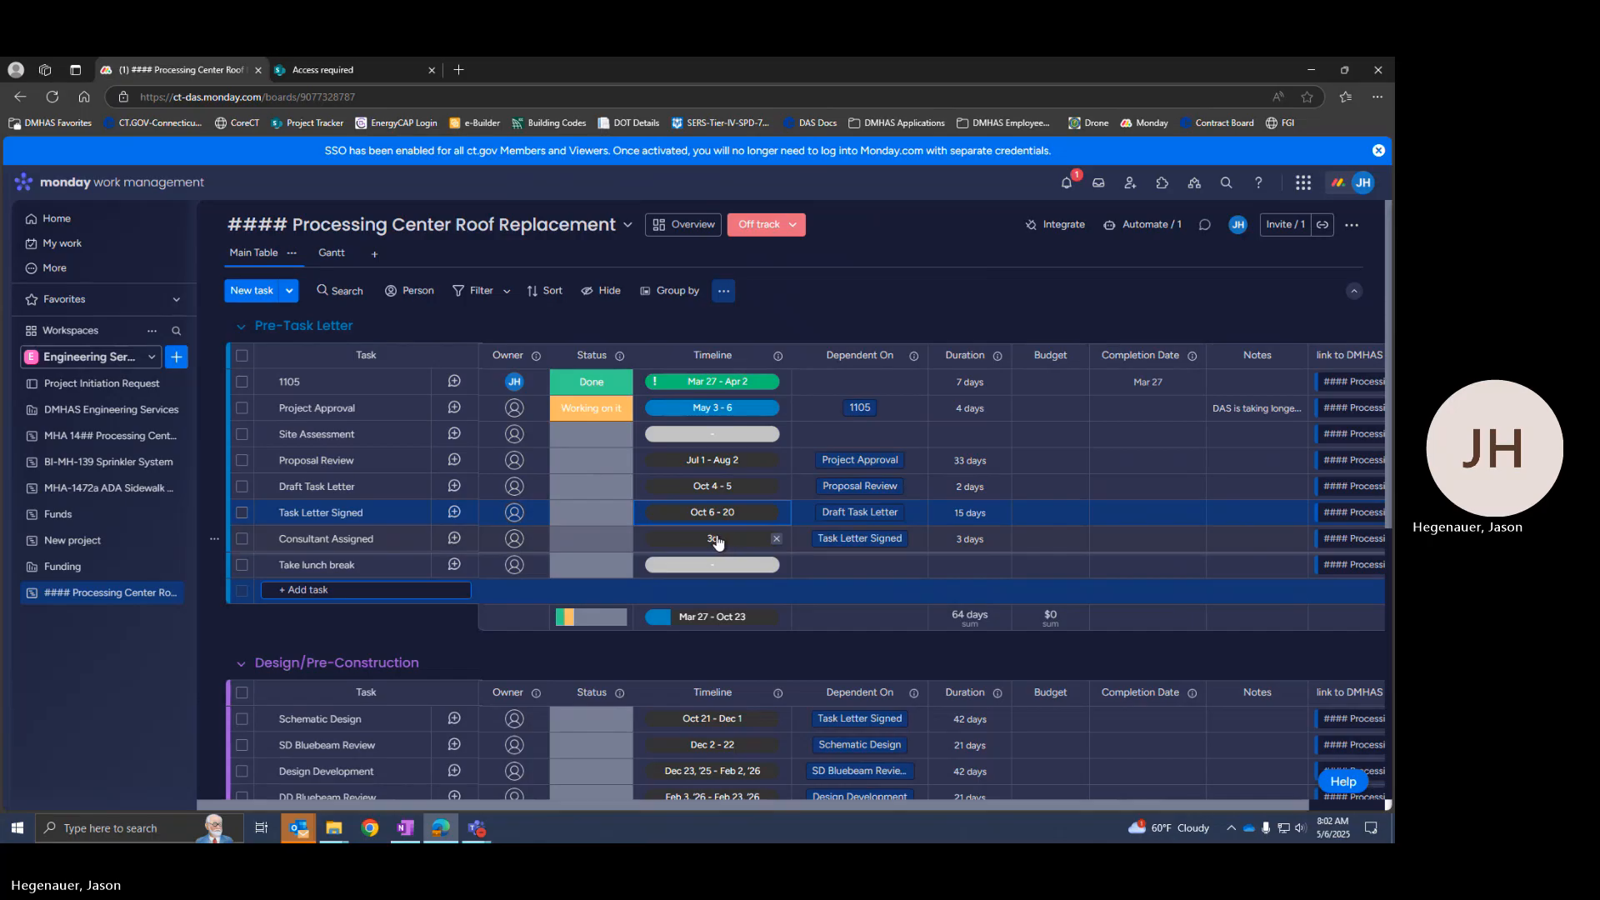
# - Set the timeline of the Kickoff task in the Construction group to May 6 – June 3, 2026
pyautogui.scroll(-1, 303, 621)
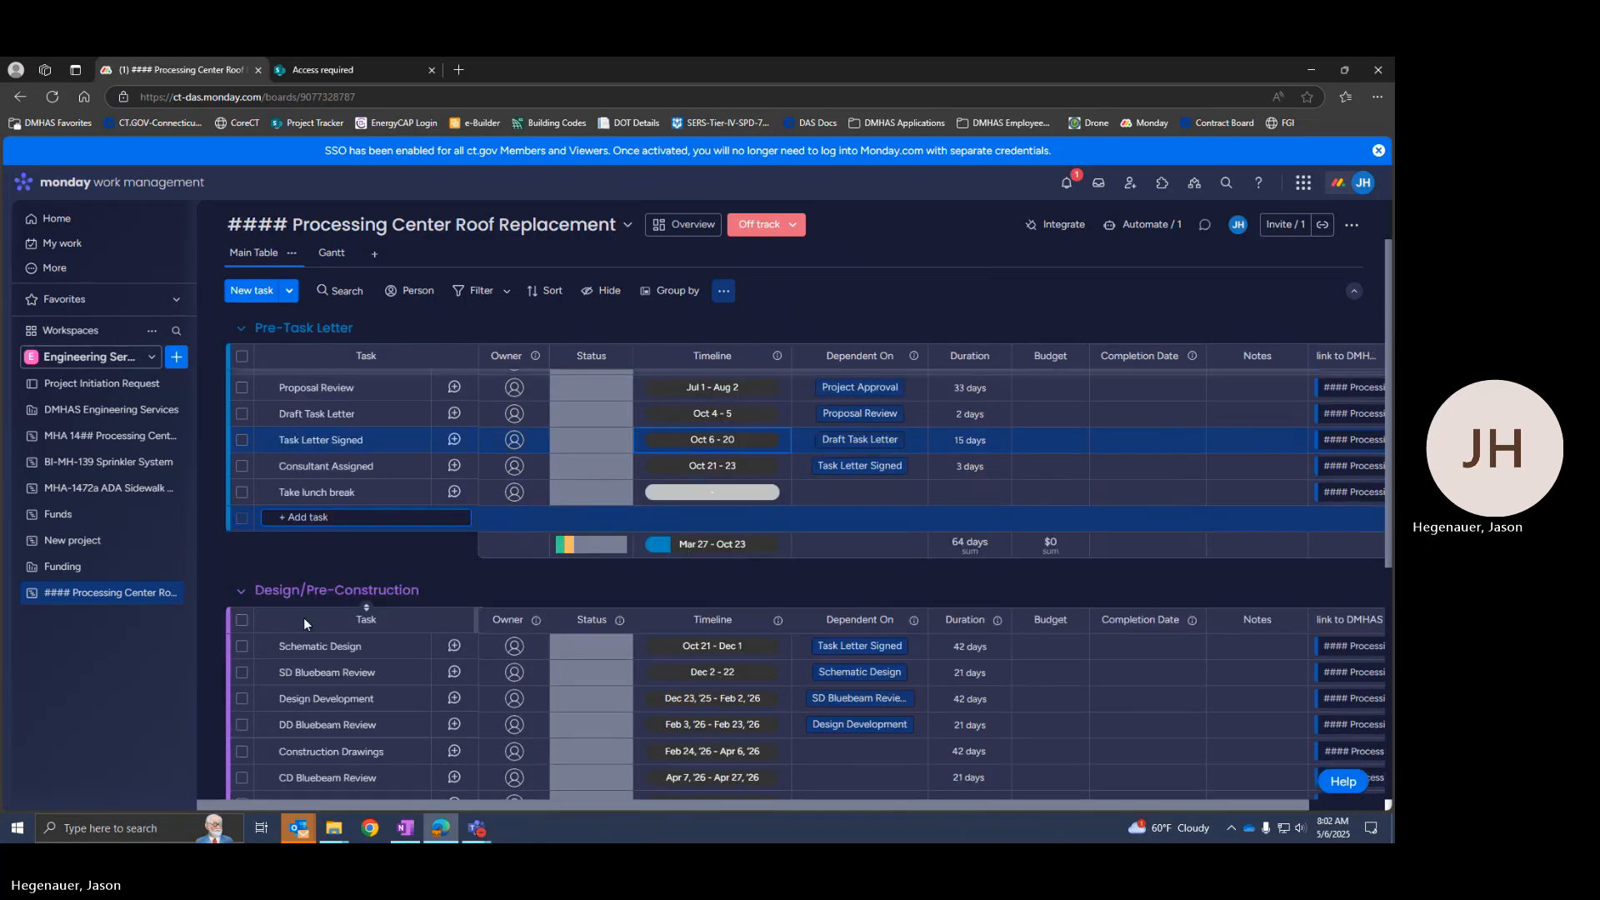
pyautogui.scroll(-2, 303, 618)
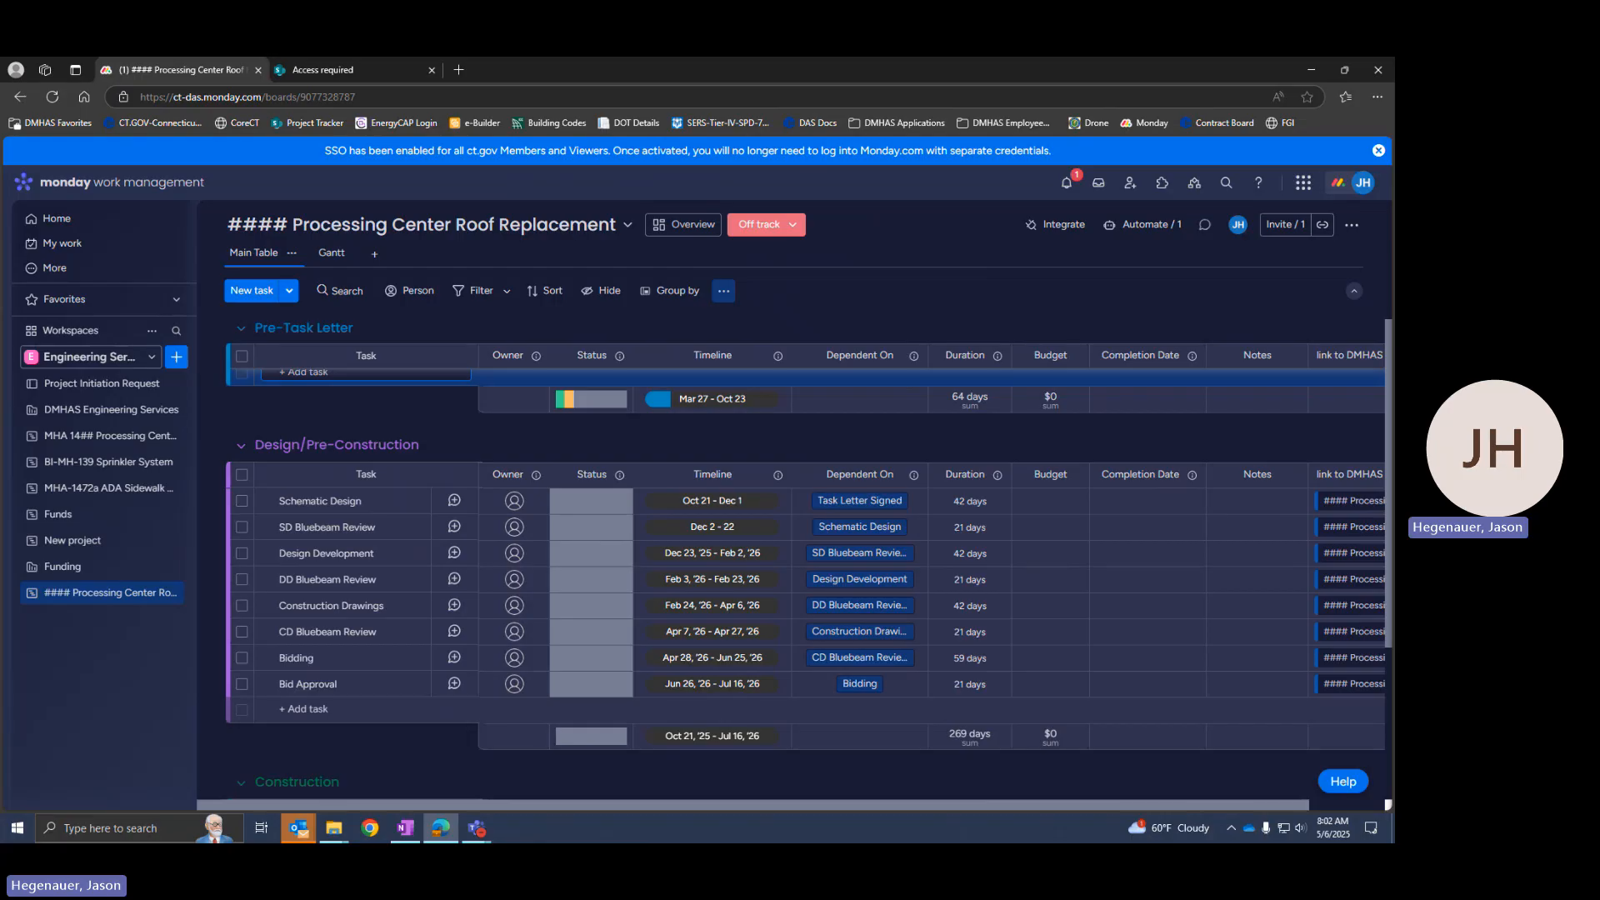
pyautogui.scroll(-4, 805, 583)
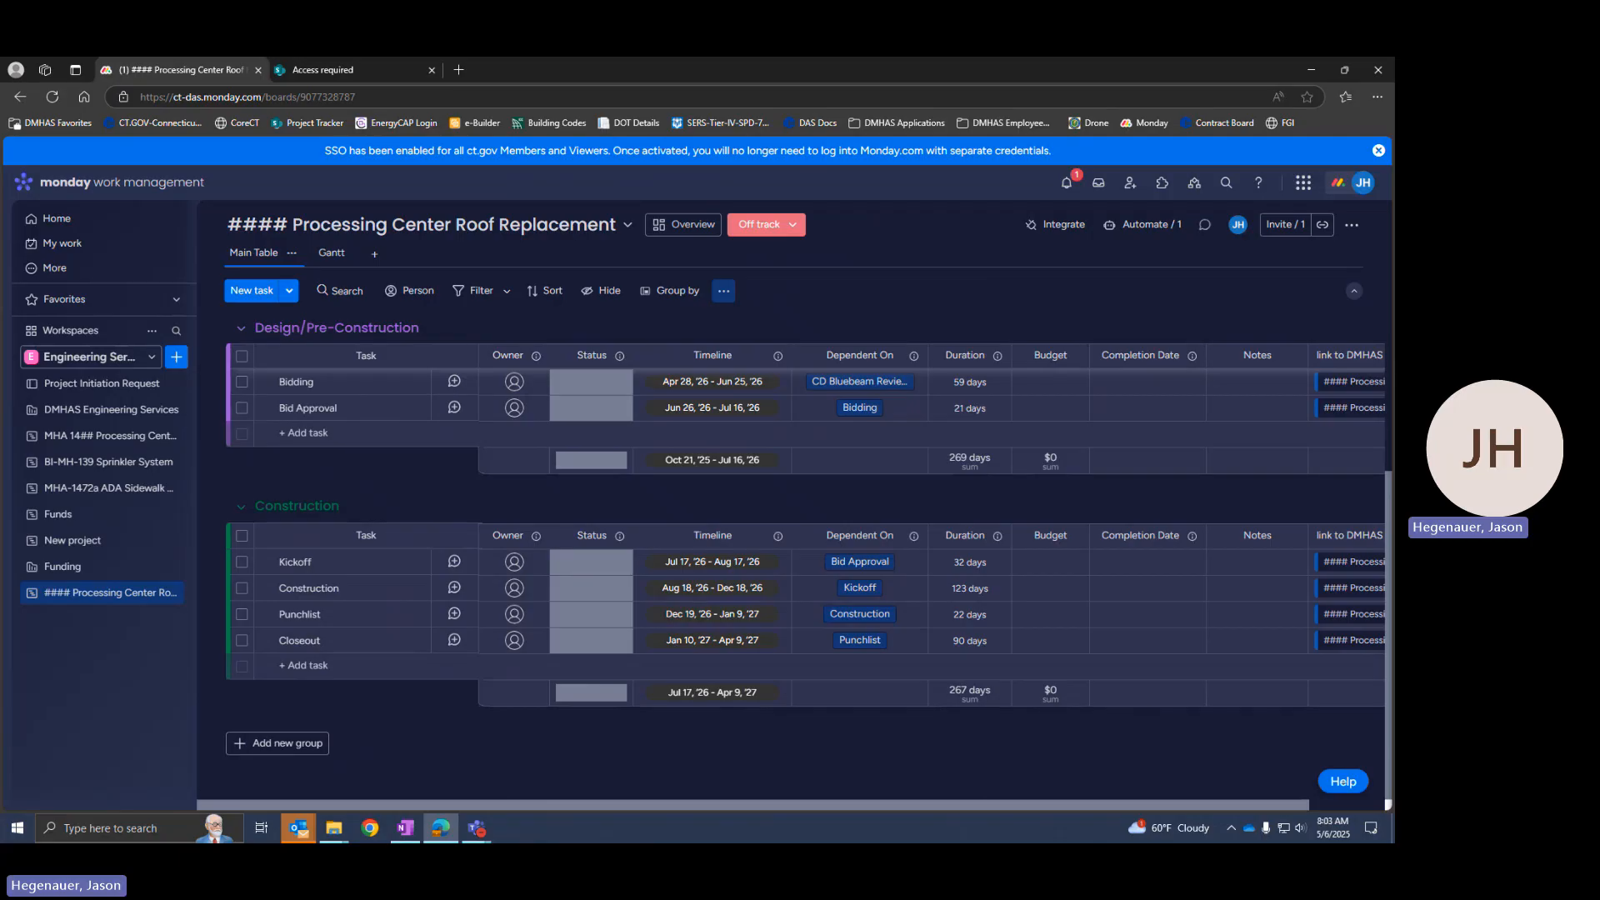
pyautogui.click(709, 564)
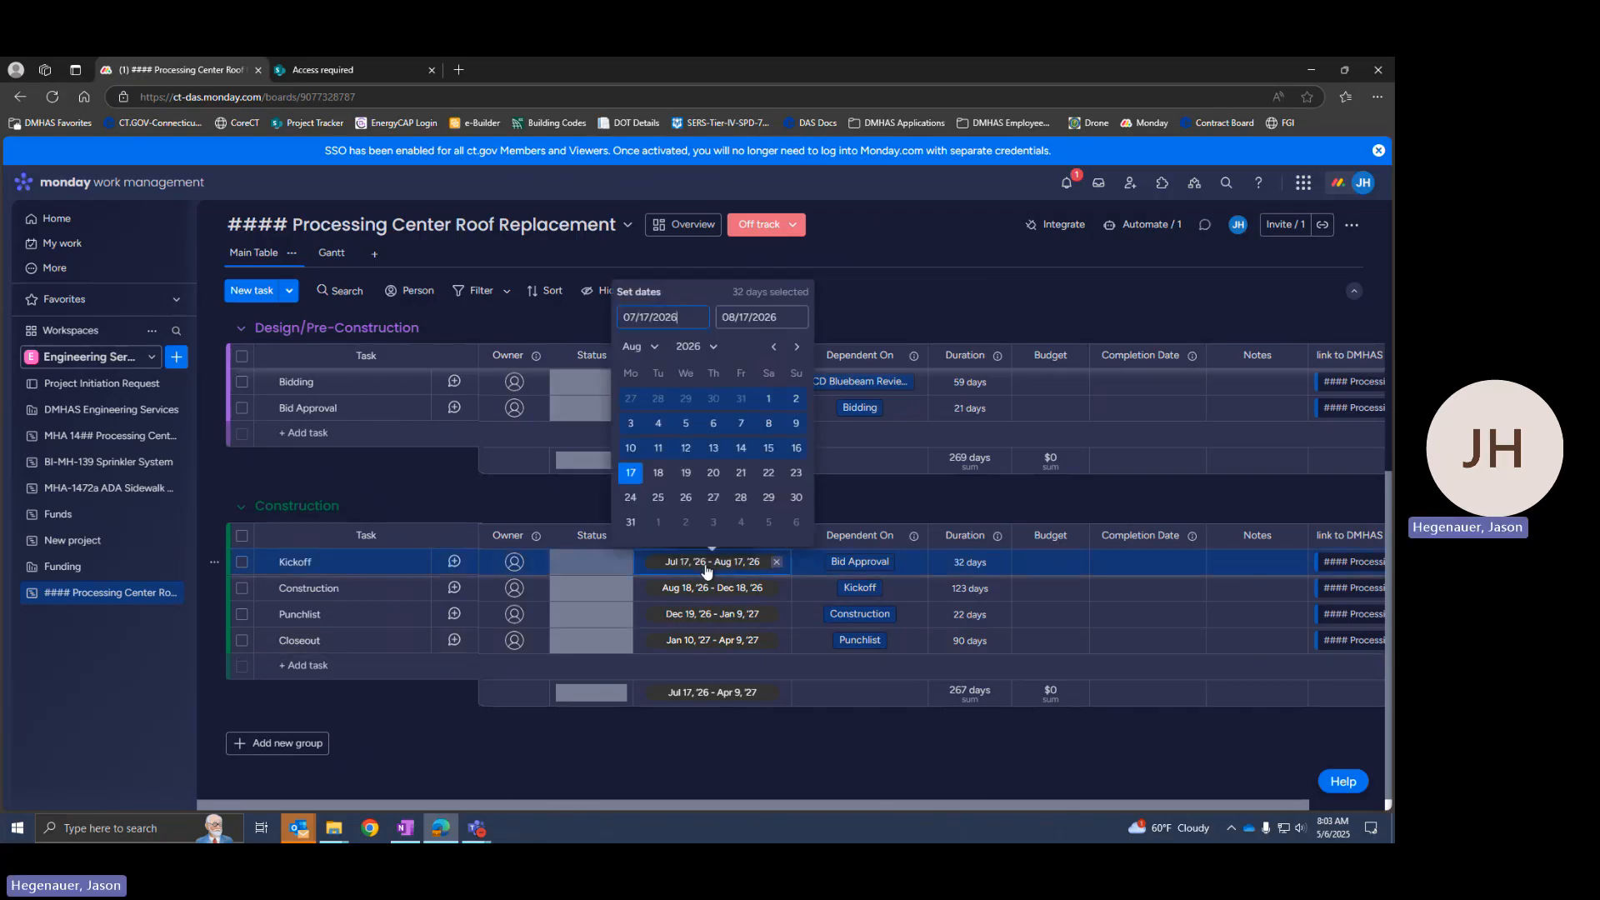
pyautogui.click(636, 348)
pyautogui.click(654, 345)
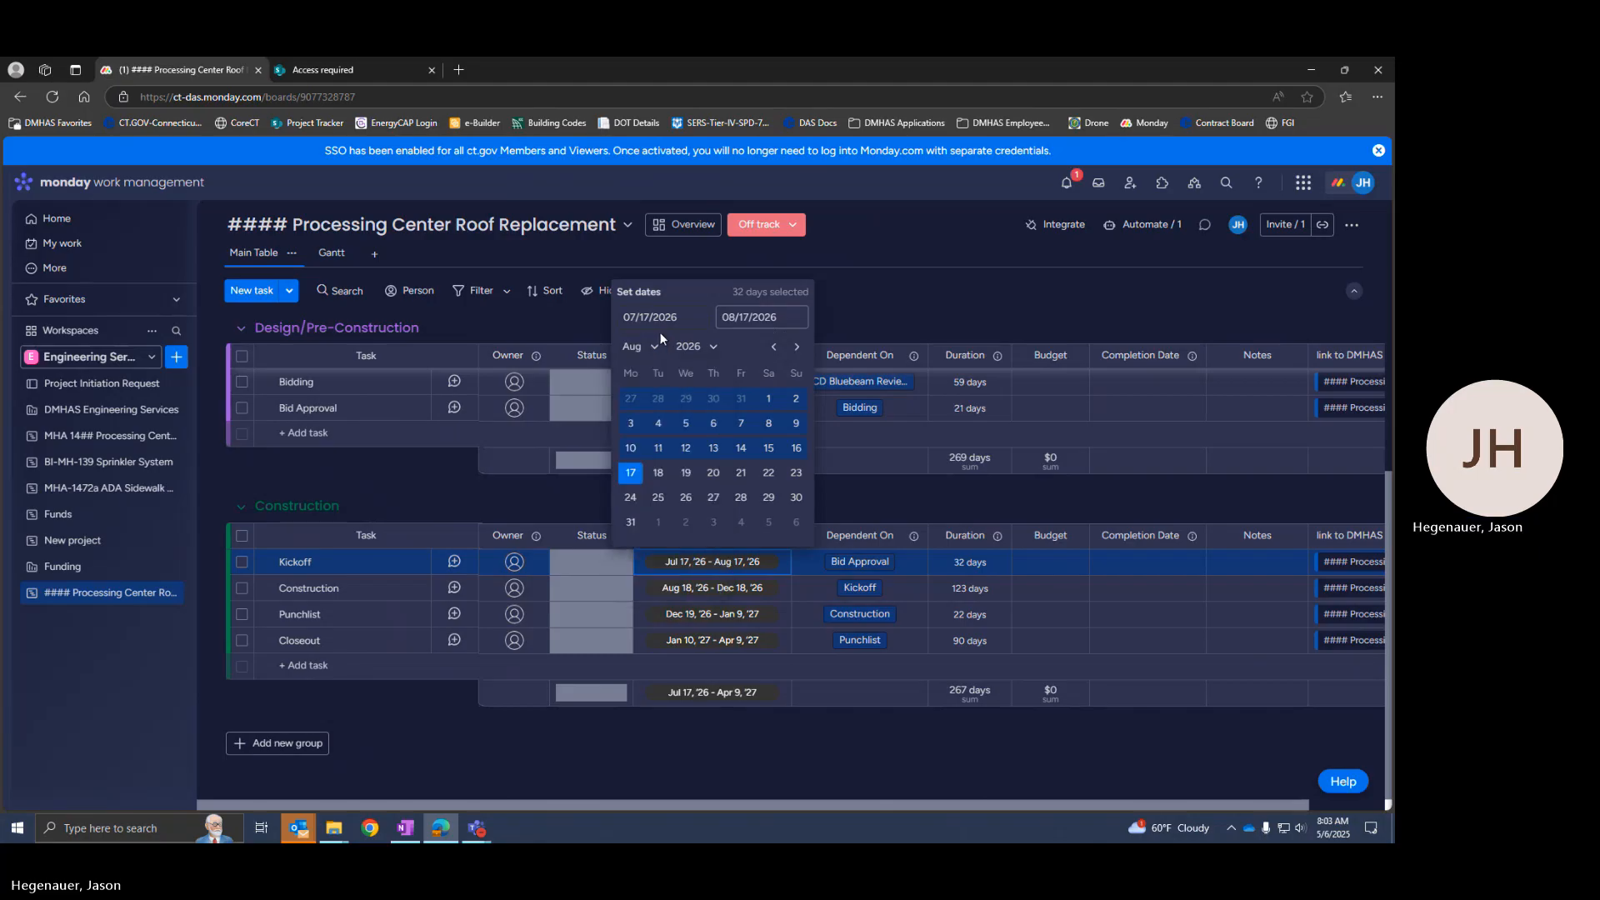
pyautogui.click(652, 313)
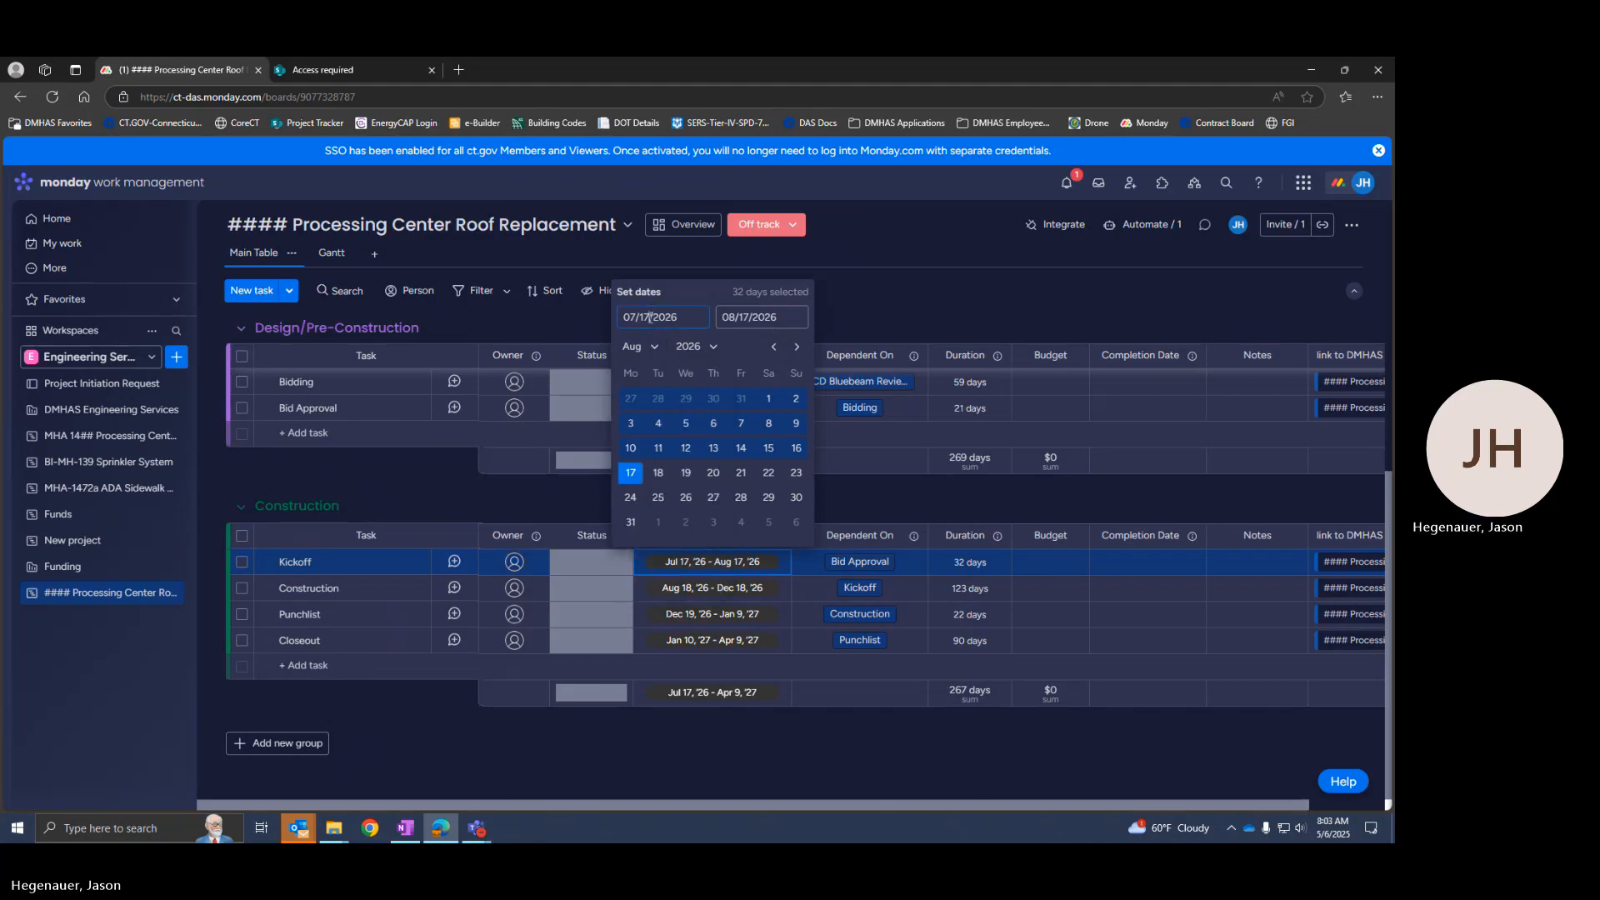
pyautogui.click(776, 349)
pyautogui.click(773, 349)
pyautogui.click(770, 355)
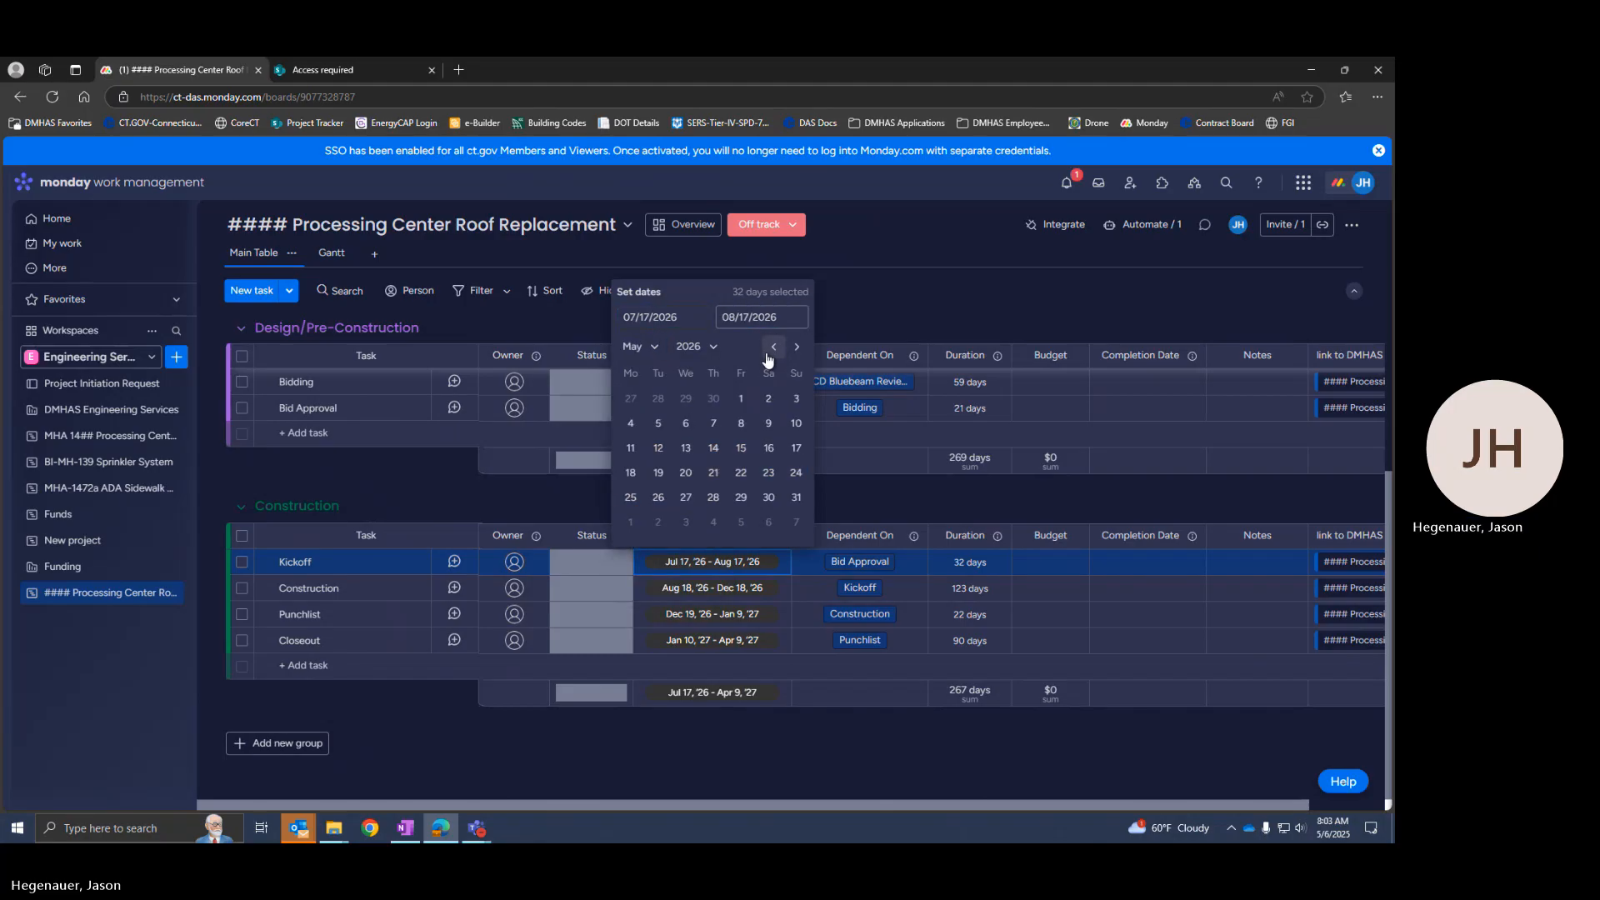
pyautogui.click(687, 425)
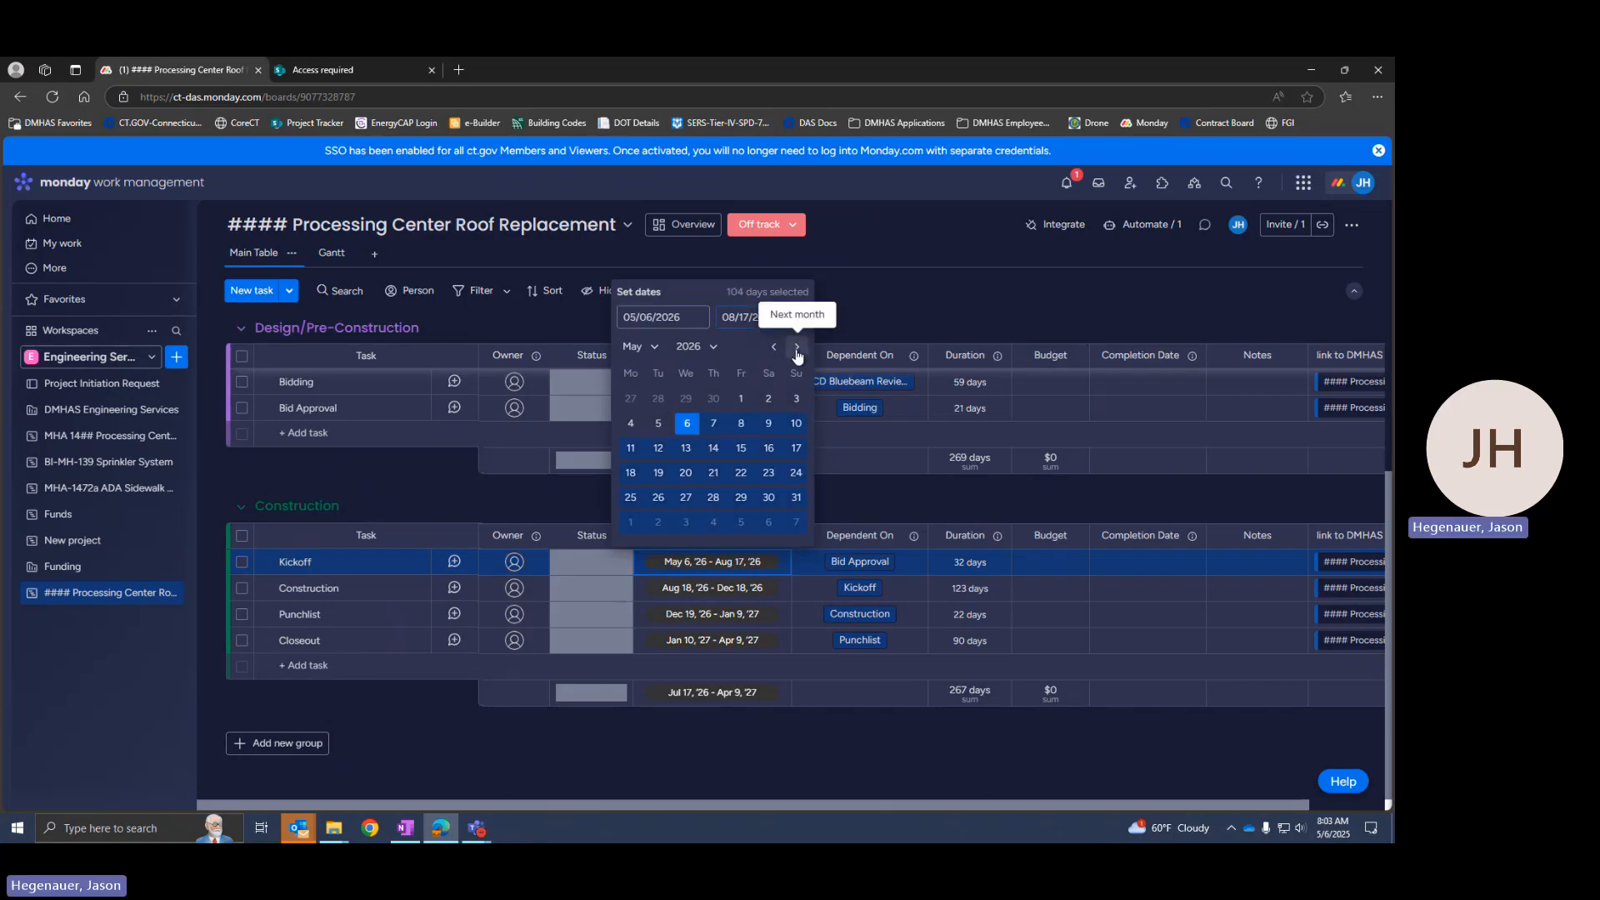
pyautogui.click(771, 348)
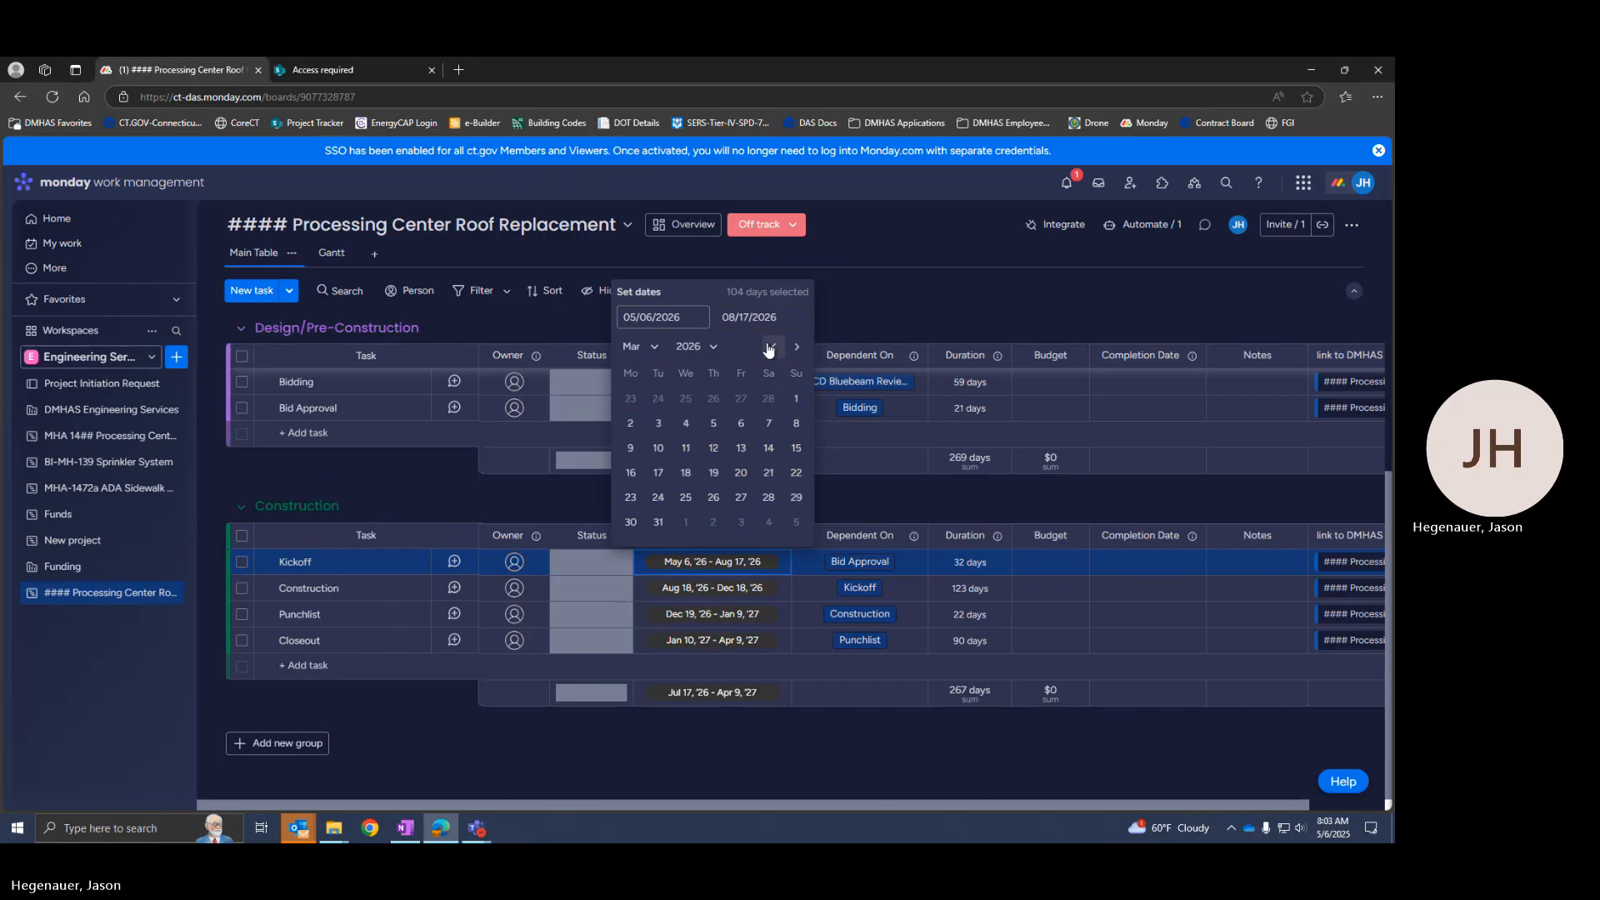
pyautogui.click(797, 347)
pyautogui.click(797, 347)
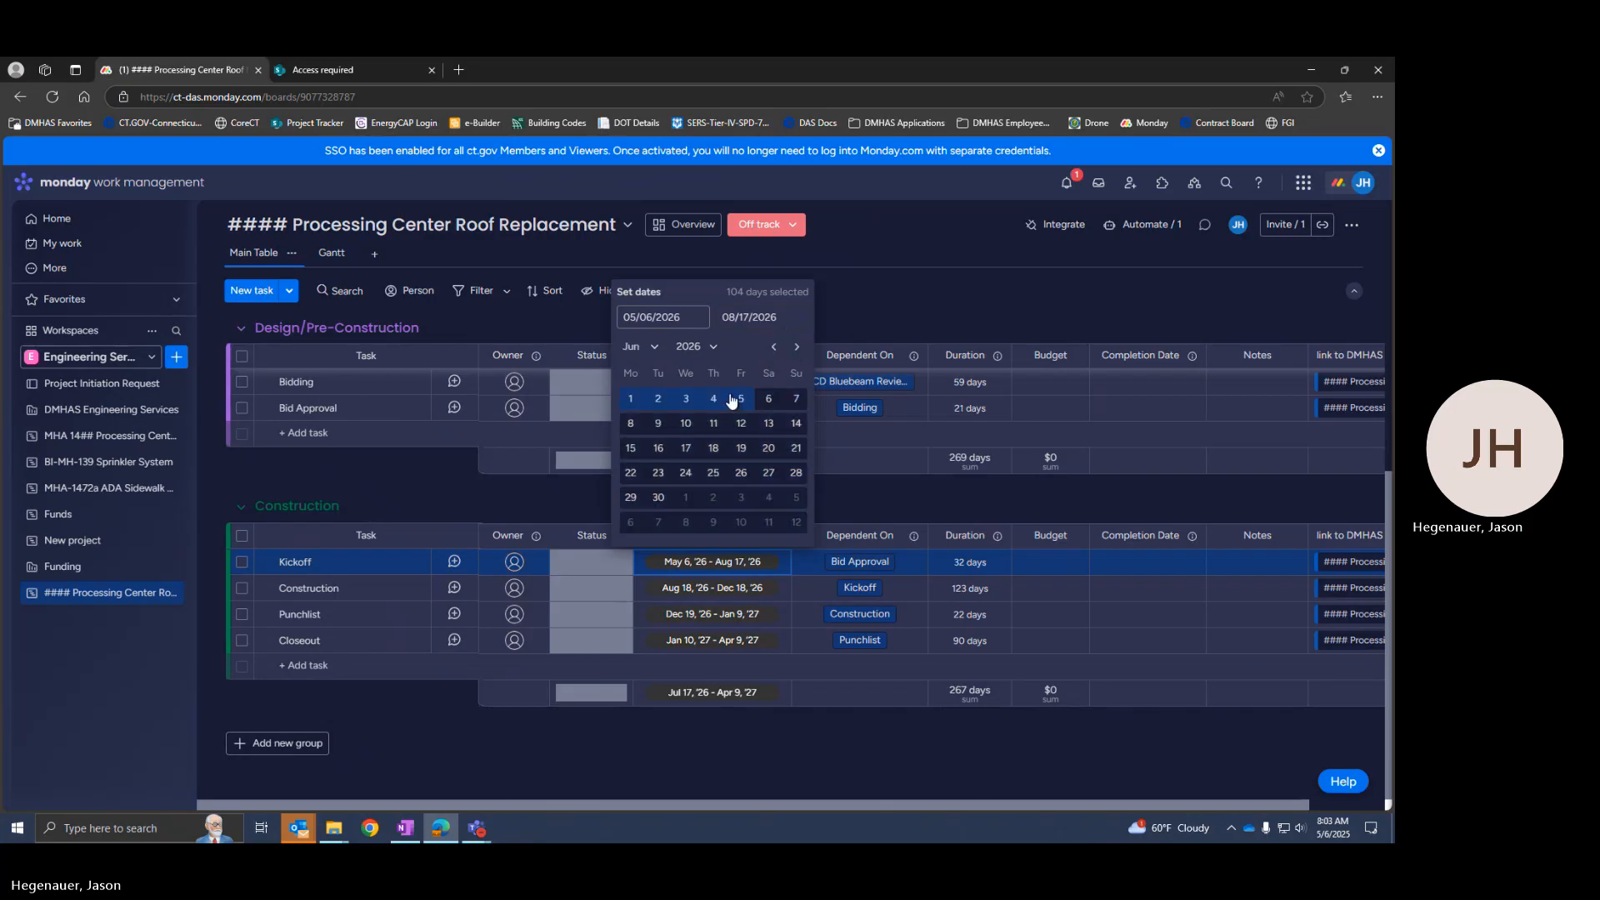
pyautogui.click(685, 398)
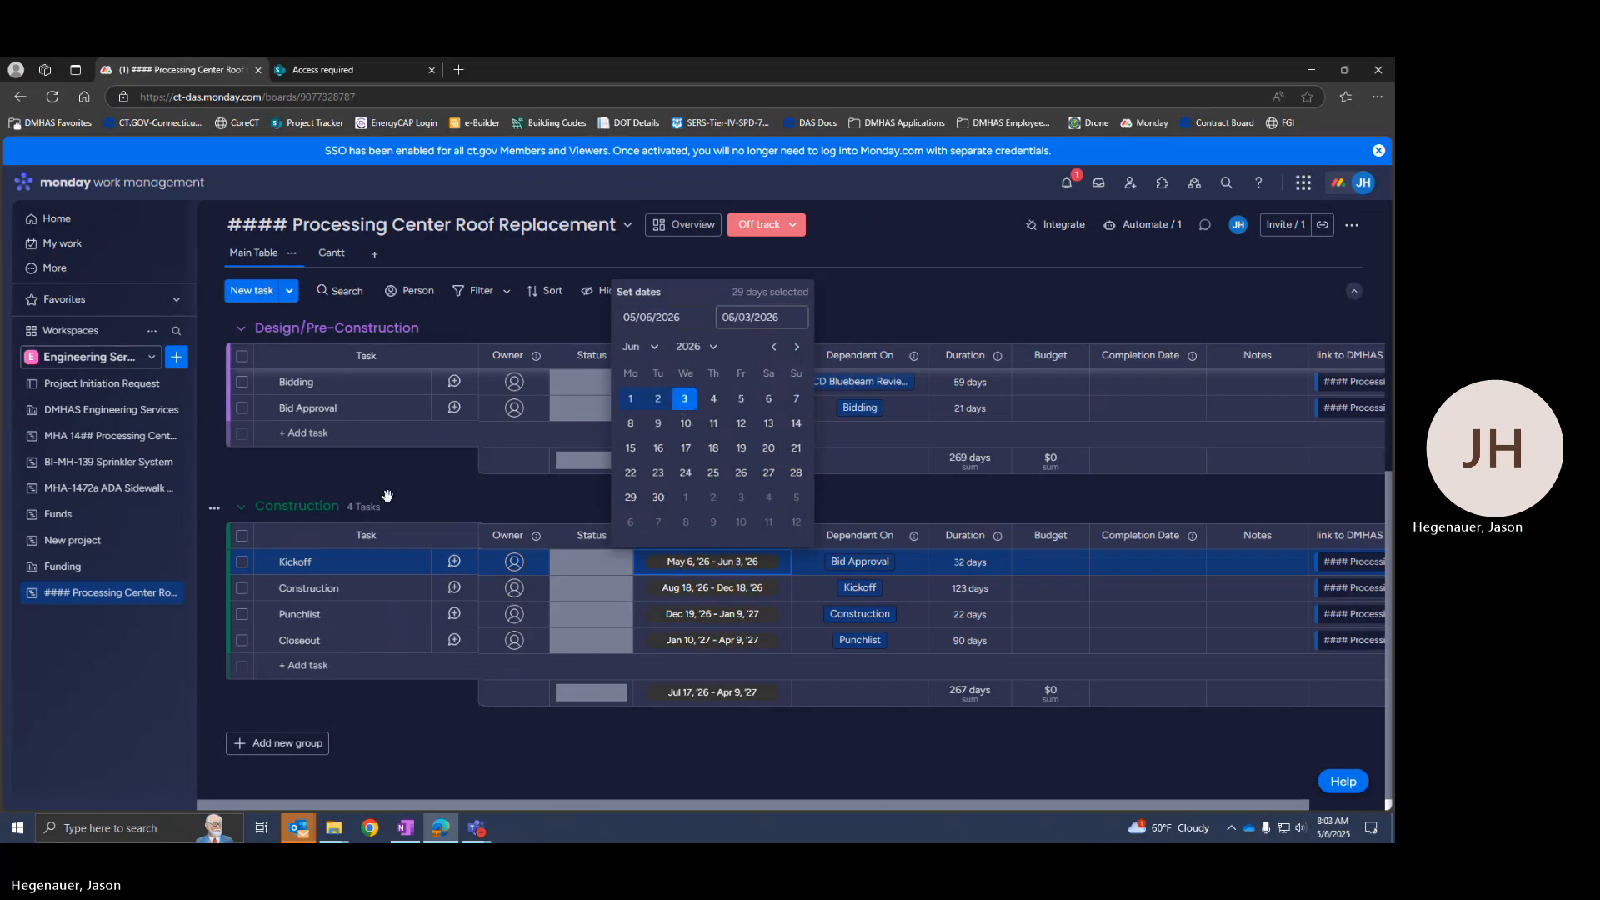
pyautogui.click(387, 496)
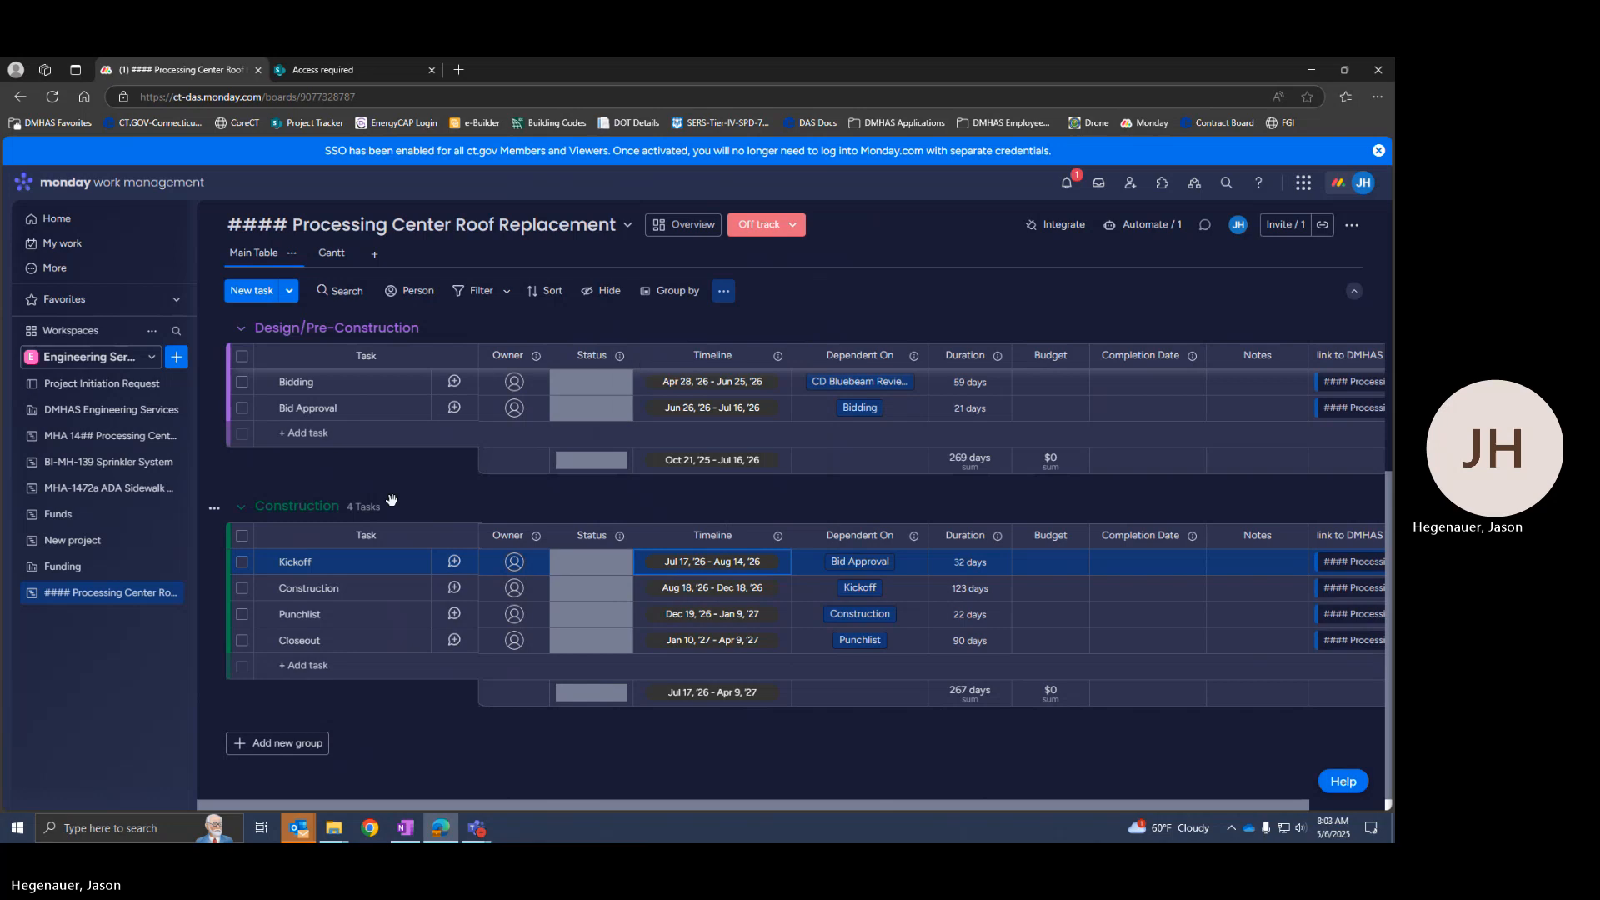
# - Set the timeline of the Construction task to June 4 – June 30, 2026
pyautogui.click(706, 588)
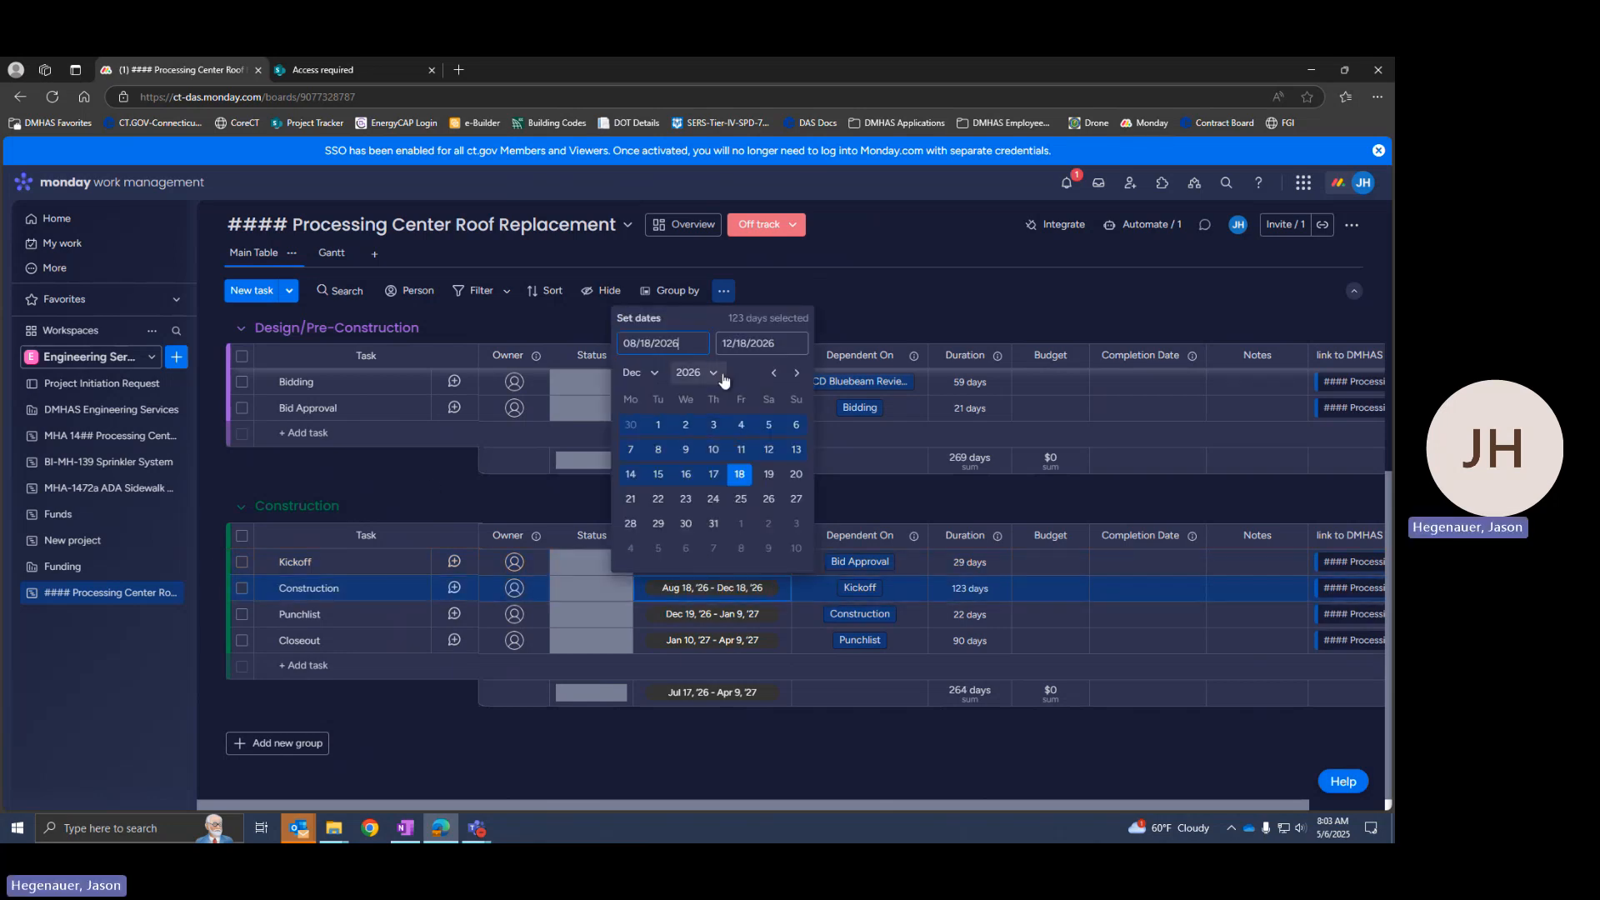
pyautogui.click(773, 372)
pyautogui.click(773, 372)
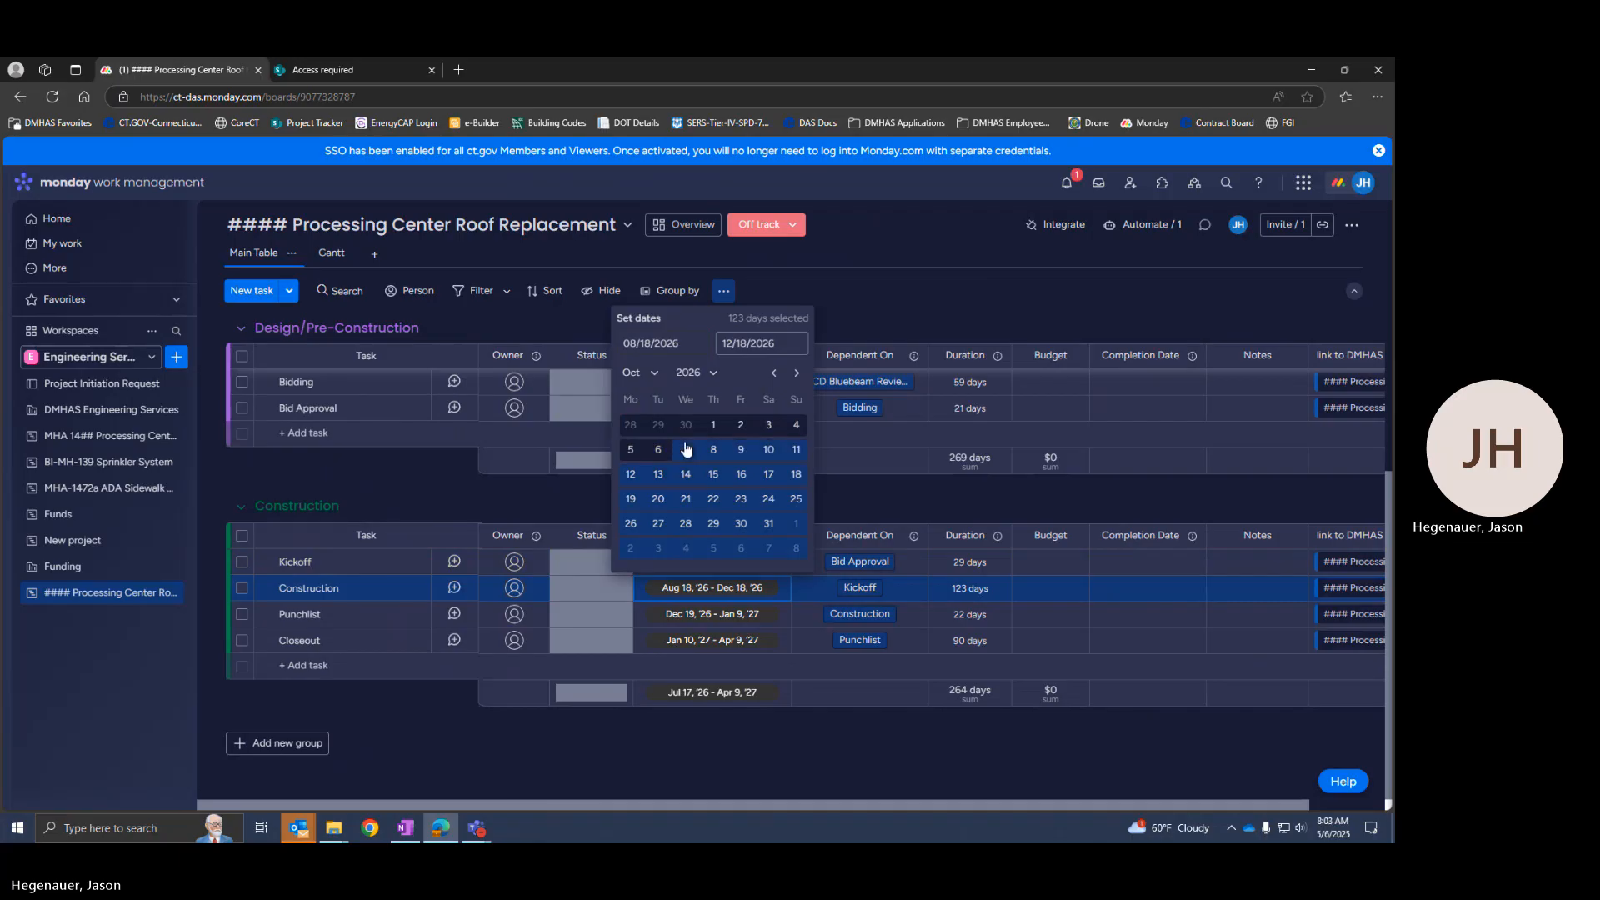
pyautogui.click(773, 373)
pyautogui.click(773, 372)
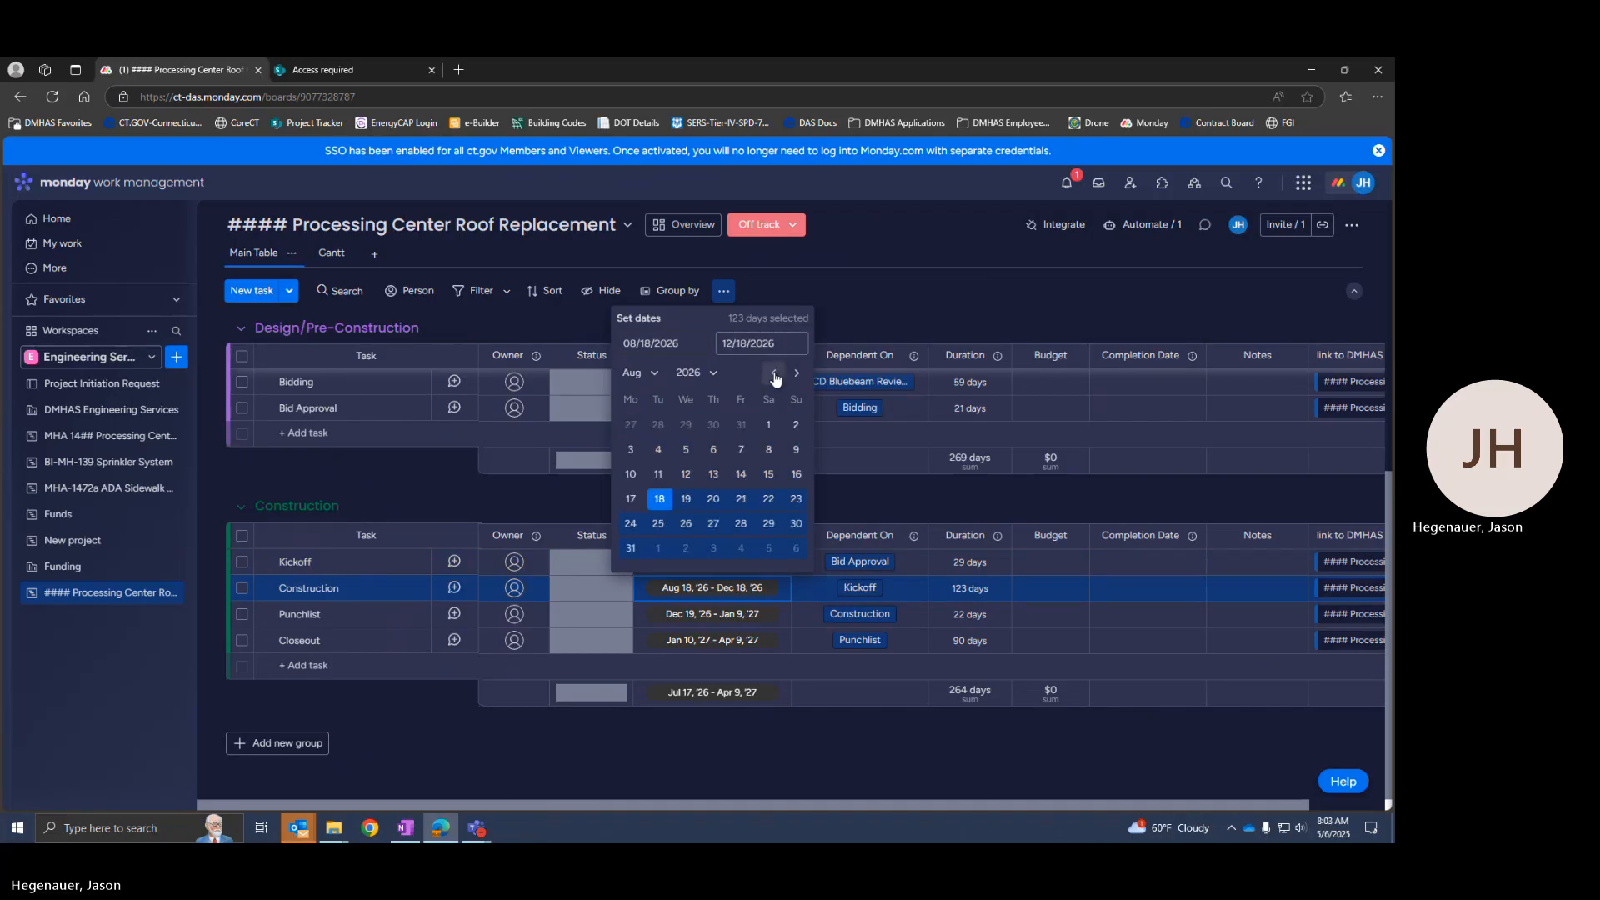
pyautogui.click(773, 373)
pyautogui.click(774, 372)
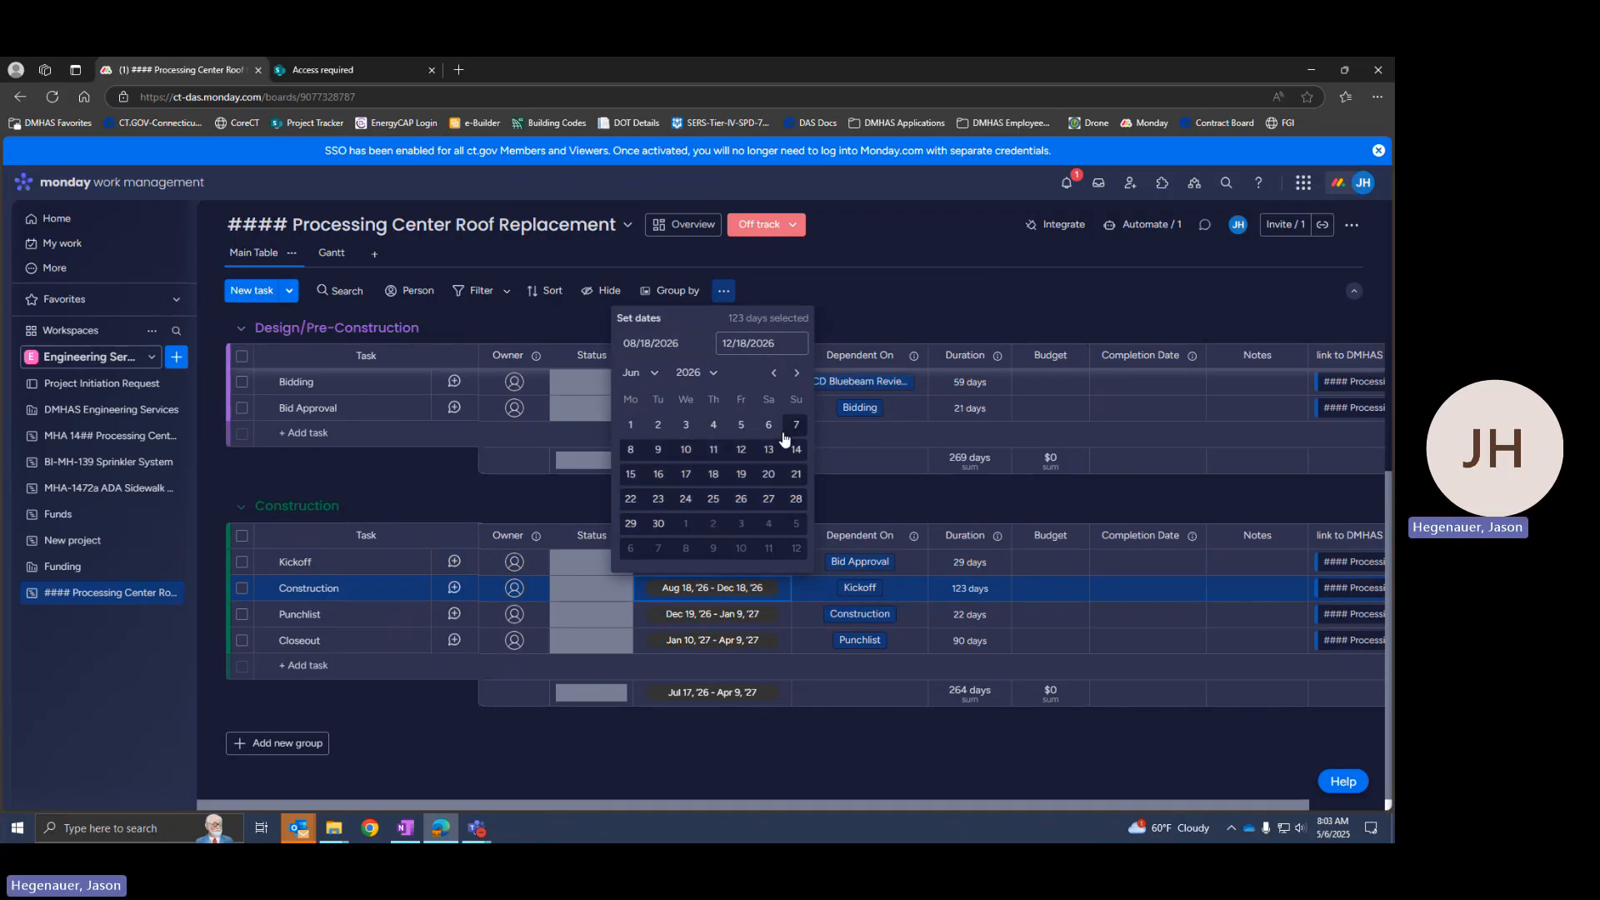
pyautogui.click(714, 425)
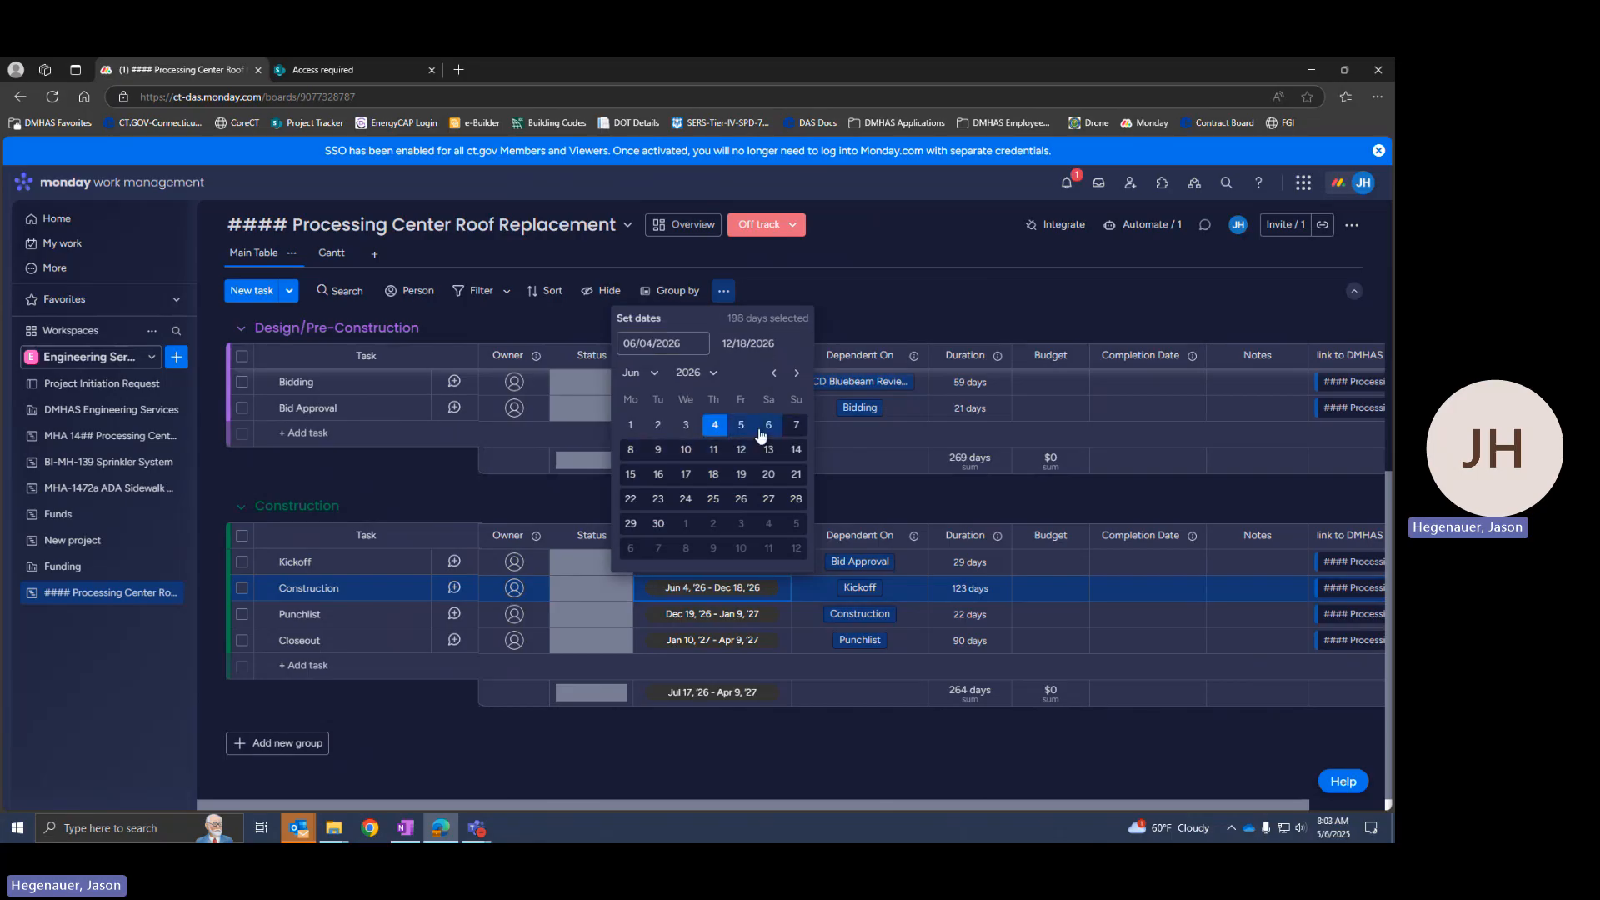
pyautogui.click(657, 523)
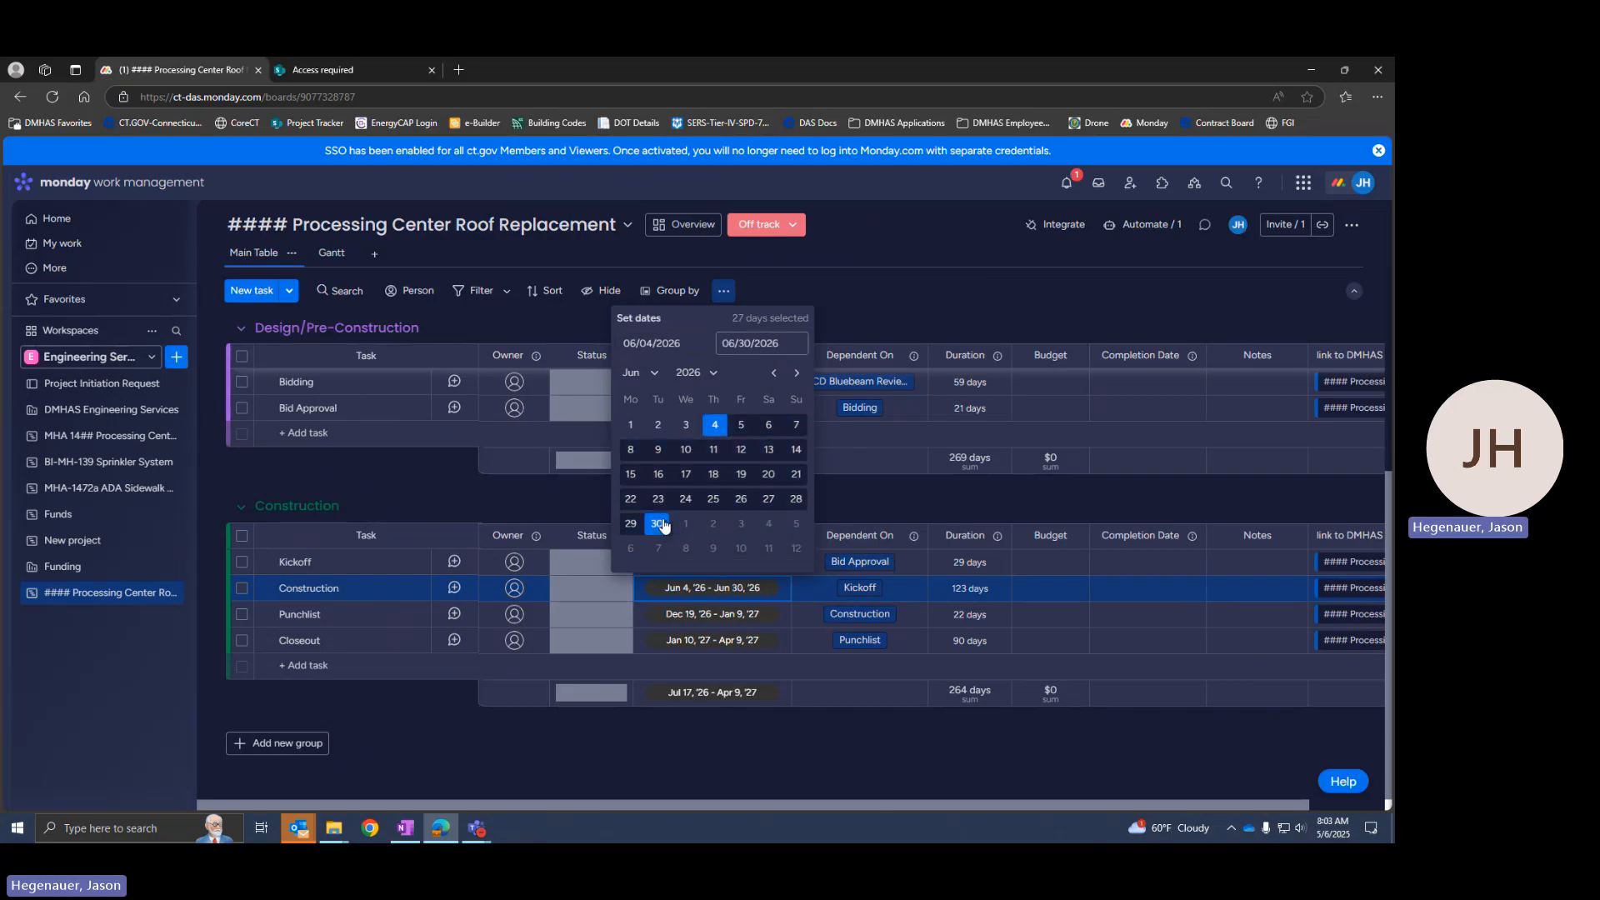
# - Set the Punchlist task's timeline to July 1 – July 11, 2026
pyautogui.click(690, 617)
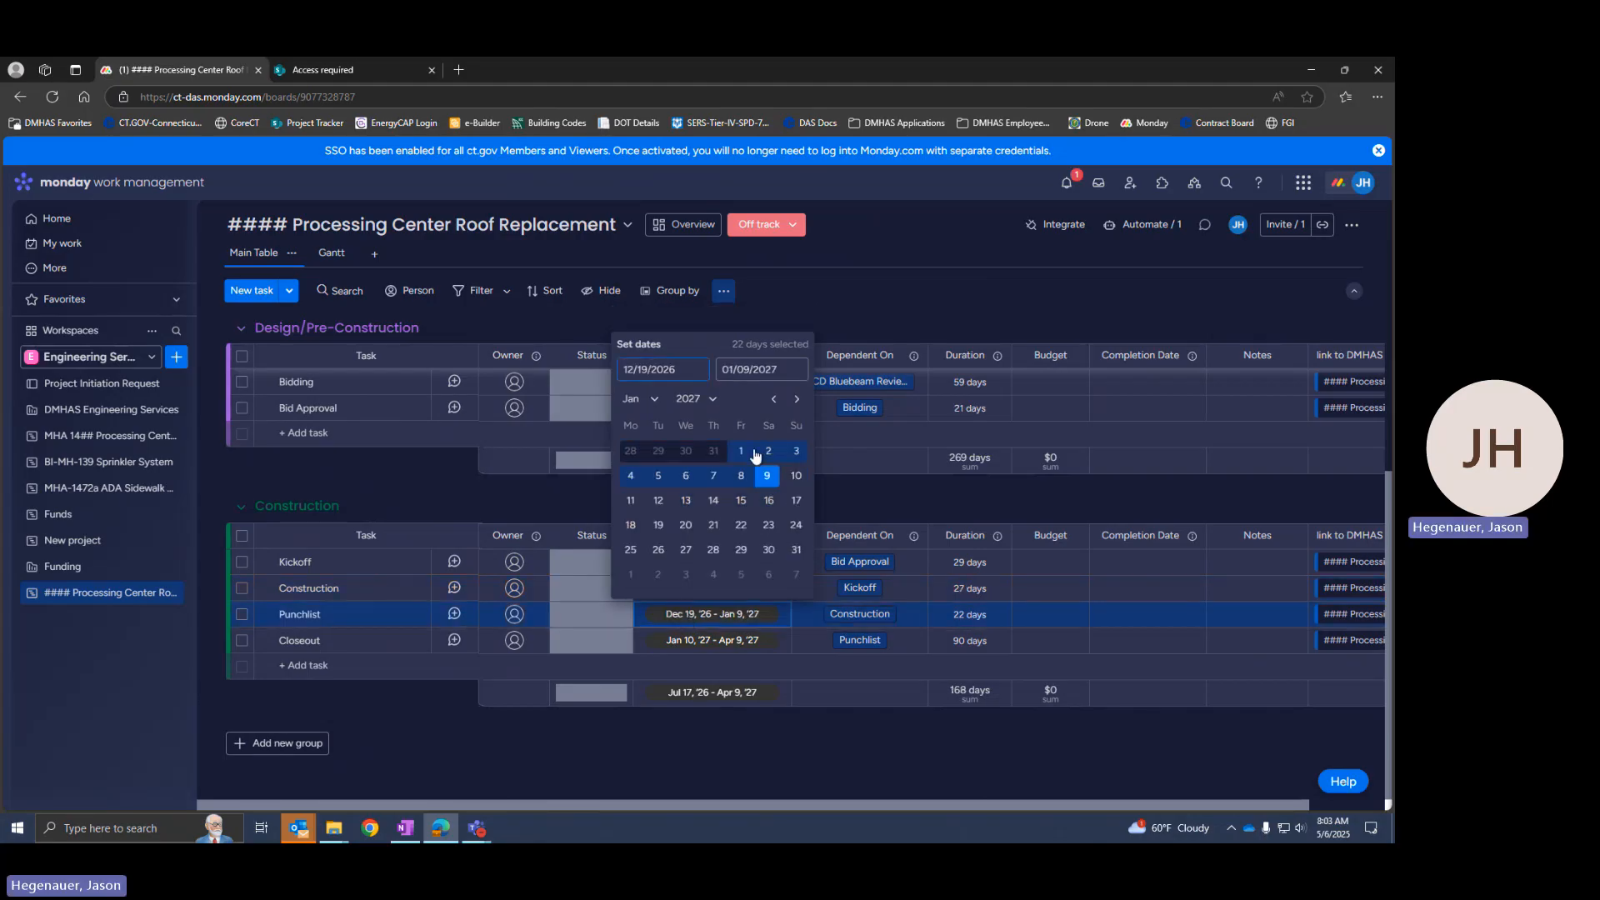
pyautogui.click(773, 399)
pyautogui.click(774, 399)
pyautogui.click(773, 399)
pyautogui.click(773, 399)
pyautogui.click(773, 399)
pyautogui.click(773, 399)
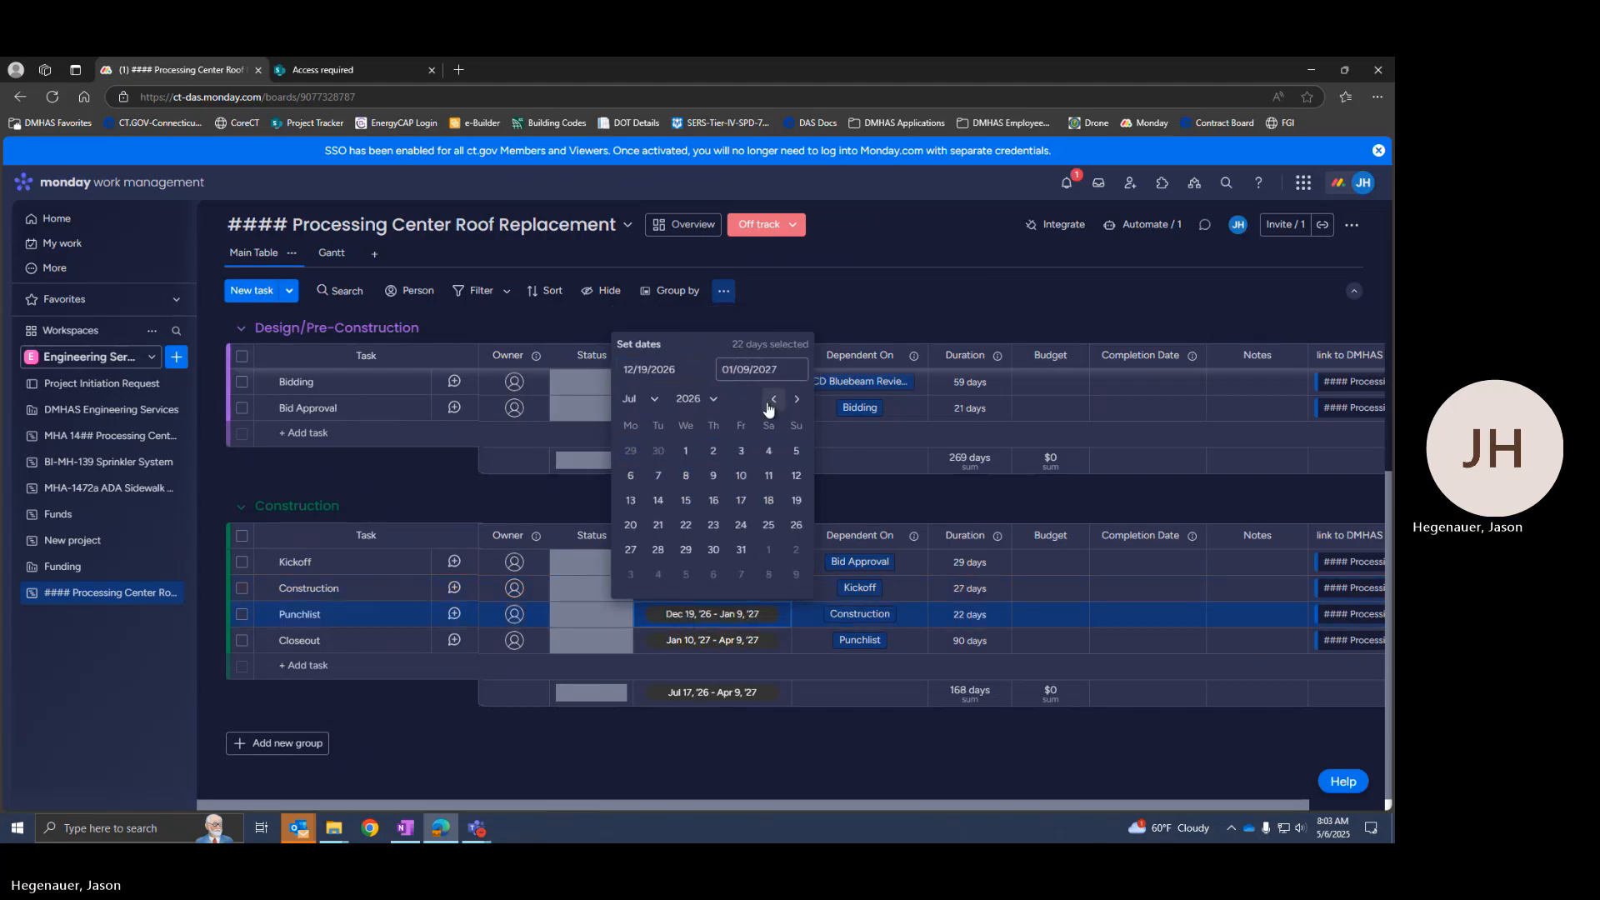
pyautogui.click(687, 450)
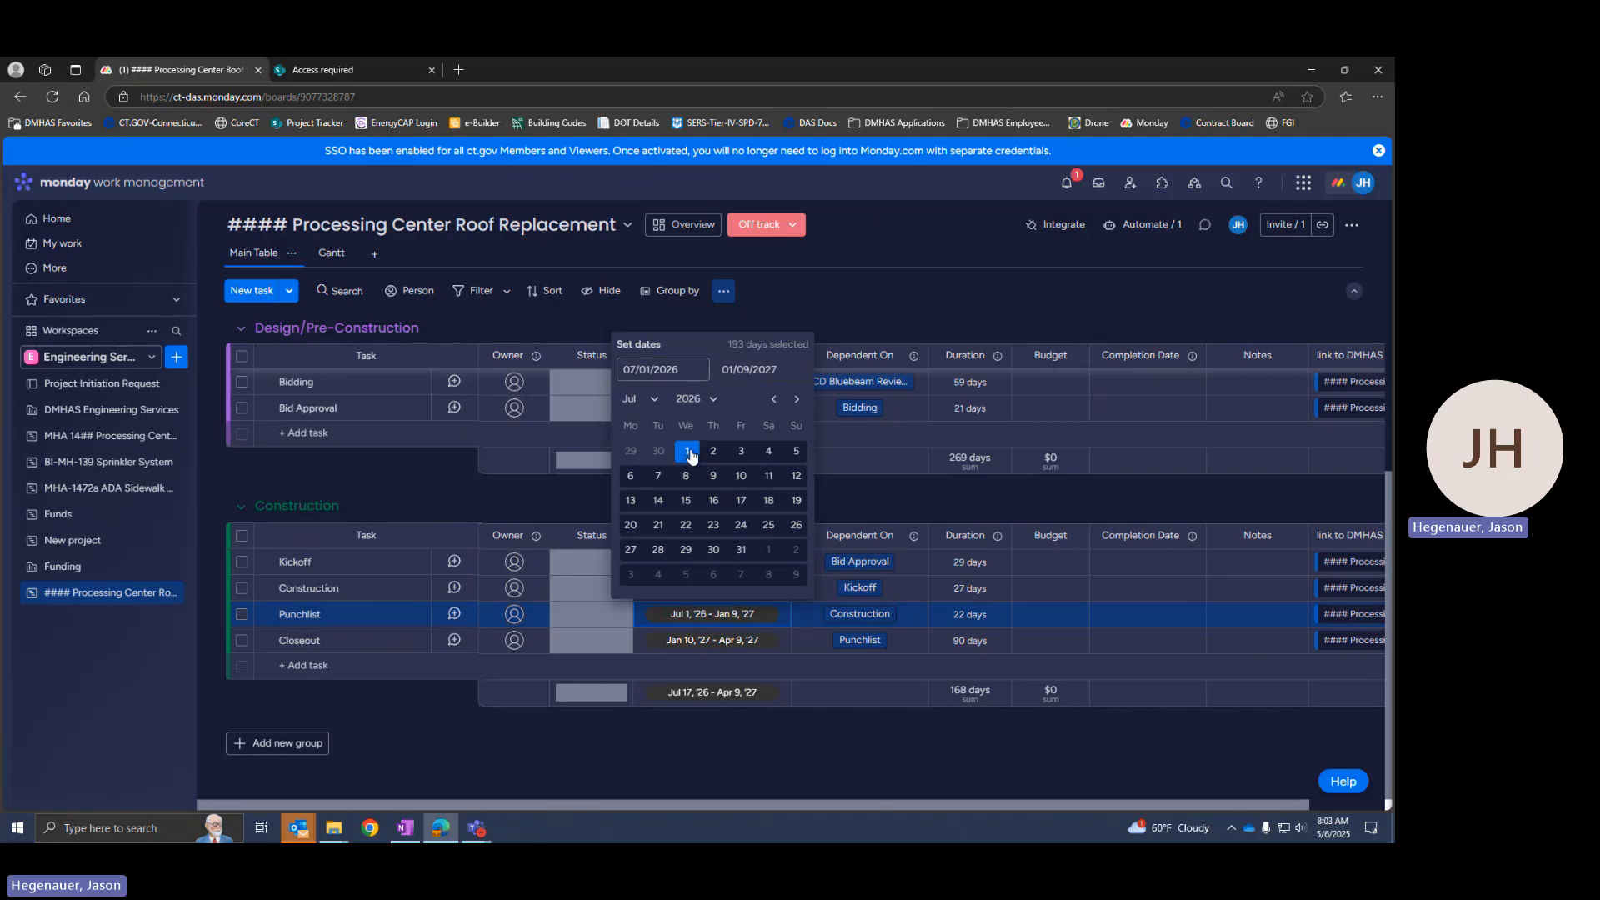
pyautogui.click(767, 476)
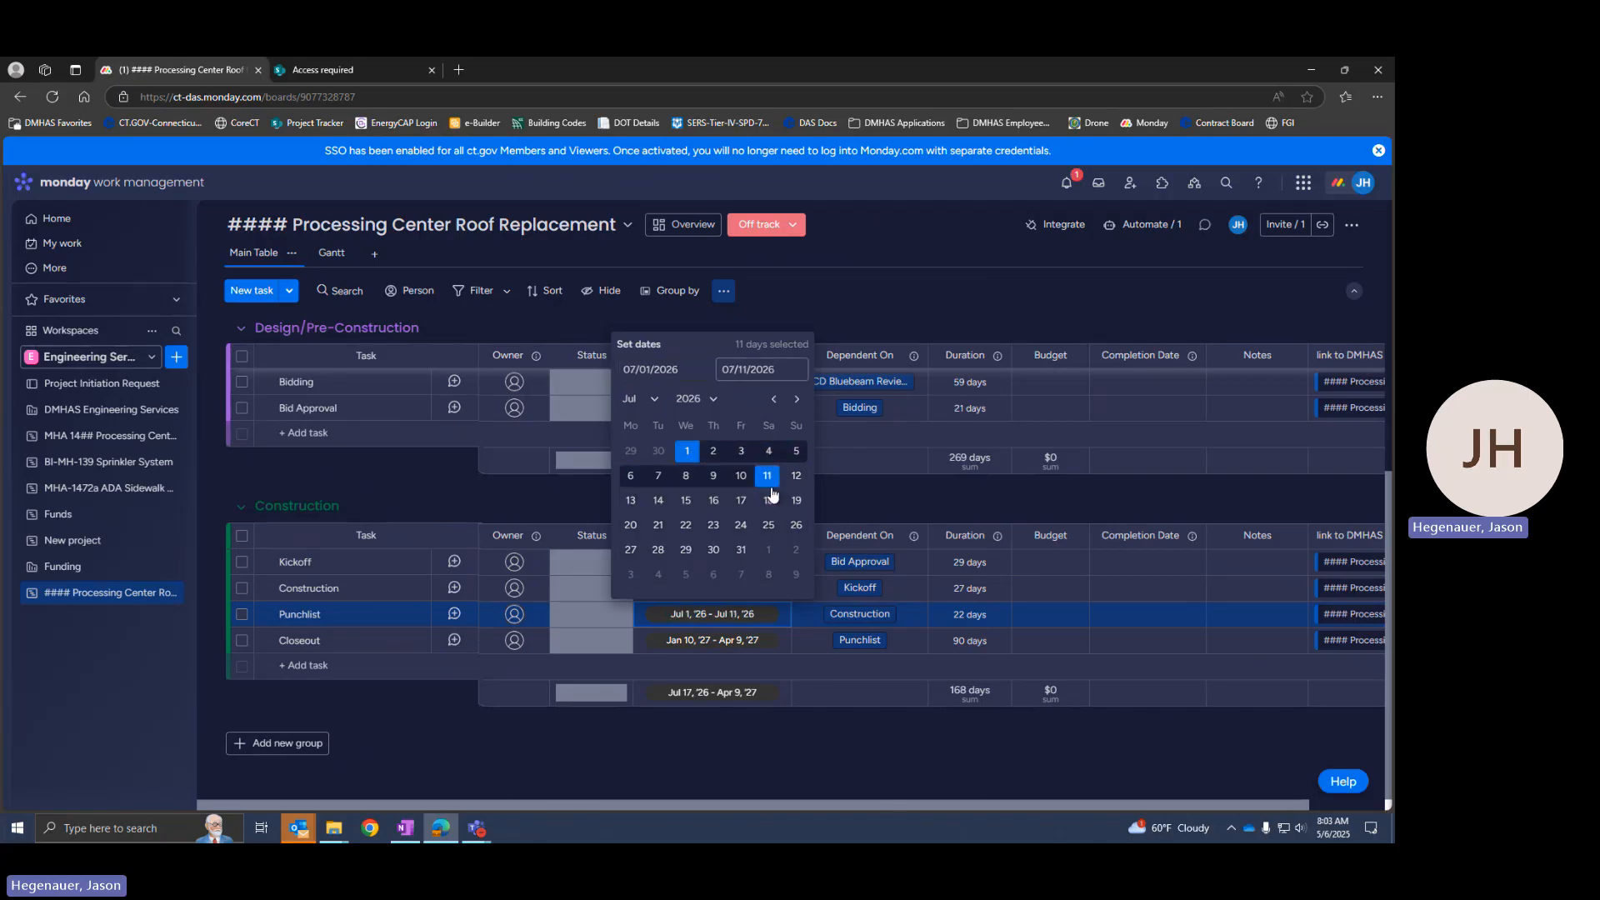
# - Set the Closeout task's timeline to July 12 – July 25, 2026
pyautogui.click(698, 644)
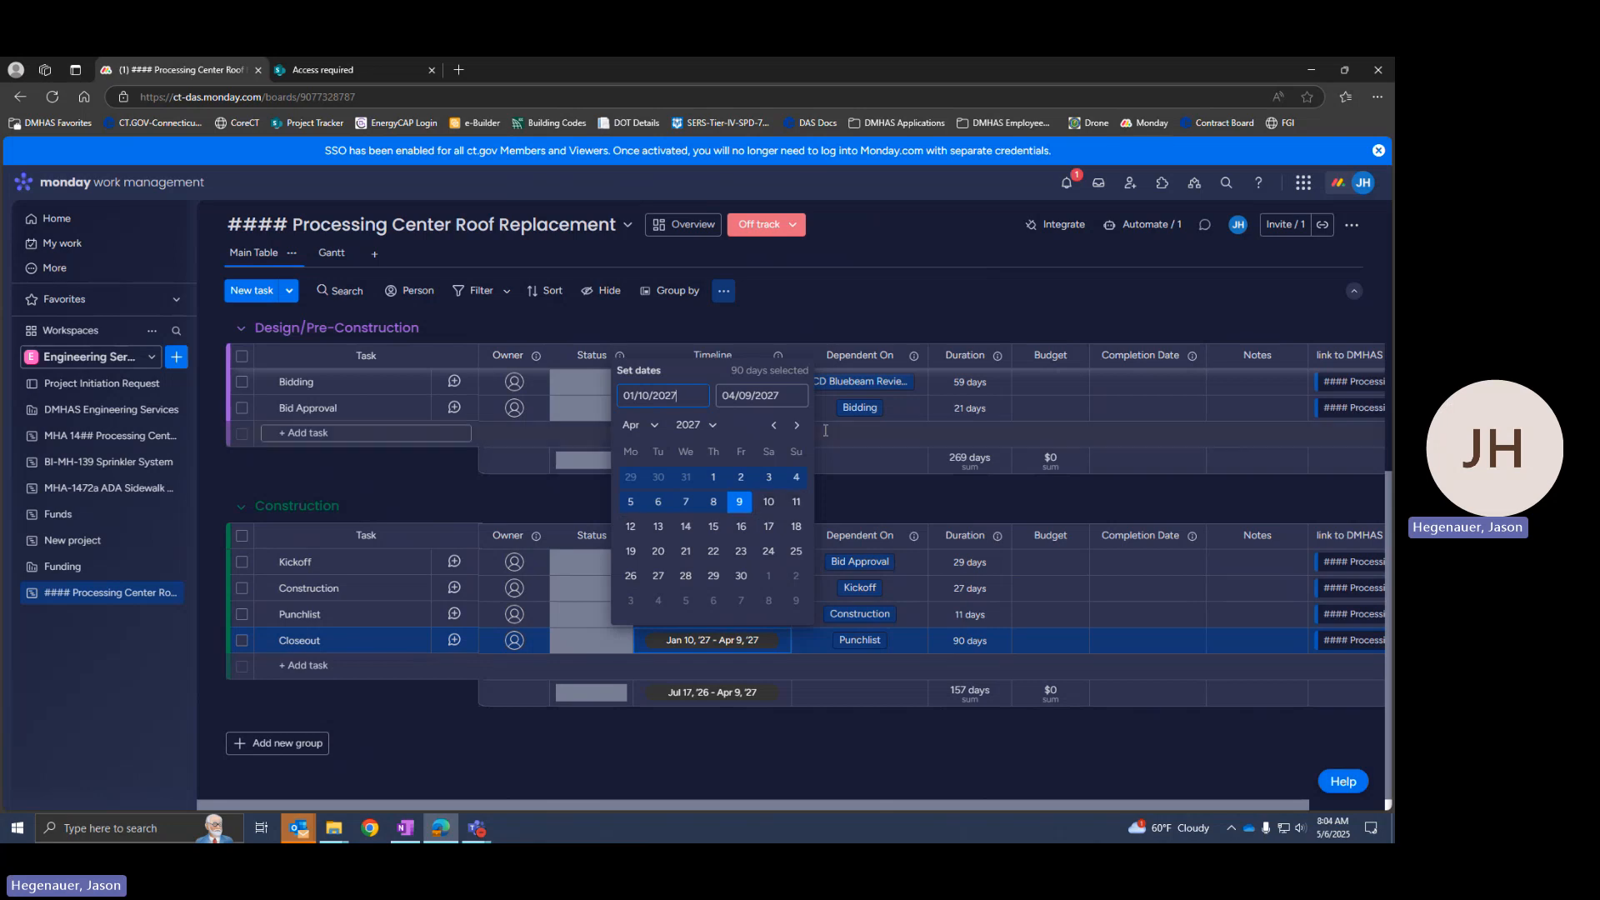
pyautogui.click(774, 426)
pyautogui.click(773, 425)
pyautogui.click(773, 426)
pyautogui.click(774, 426)
pyautogui.click(773, 426)
pyautogui.click(773, 426)
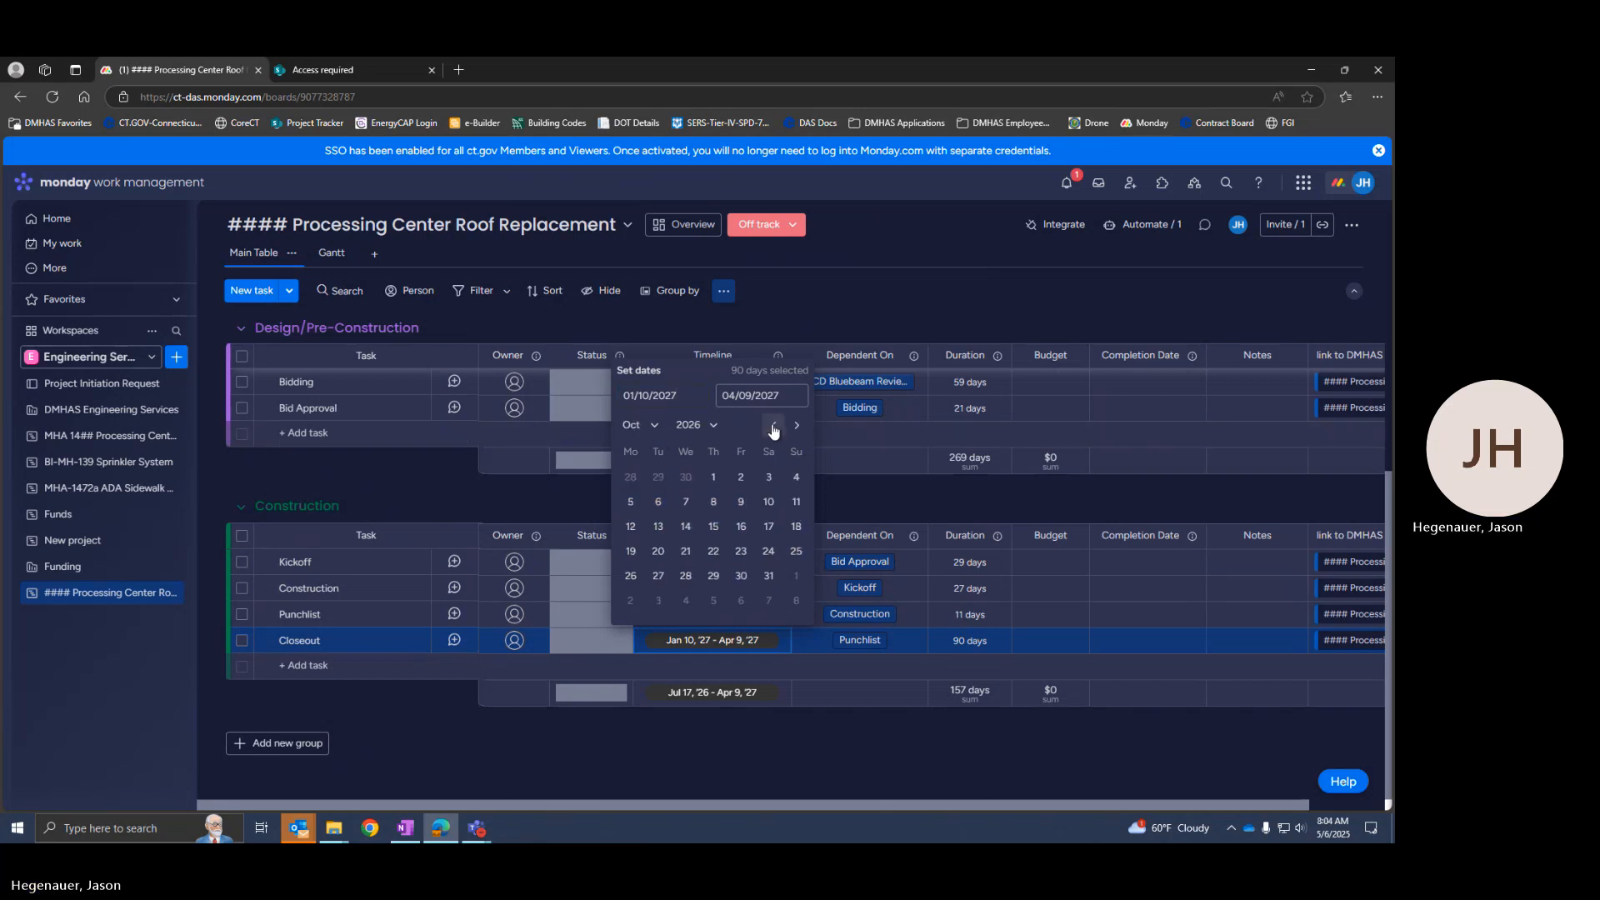
pyautogui.click(773, 426)
pyautogui.click(773, 426)
pyautogui.click(773, 426)
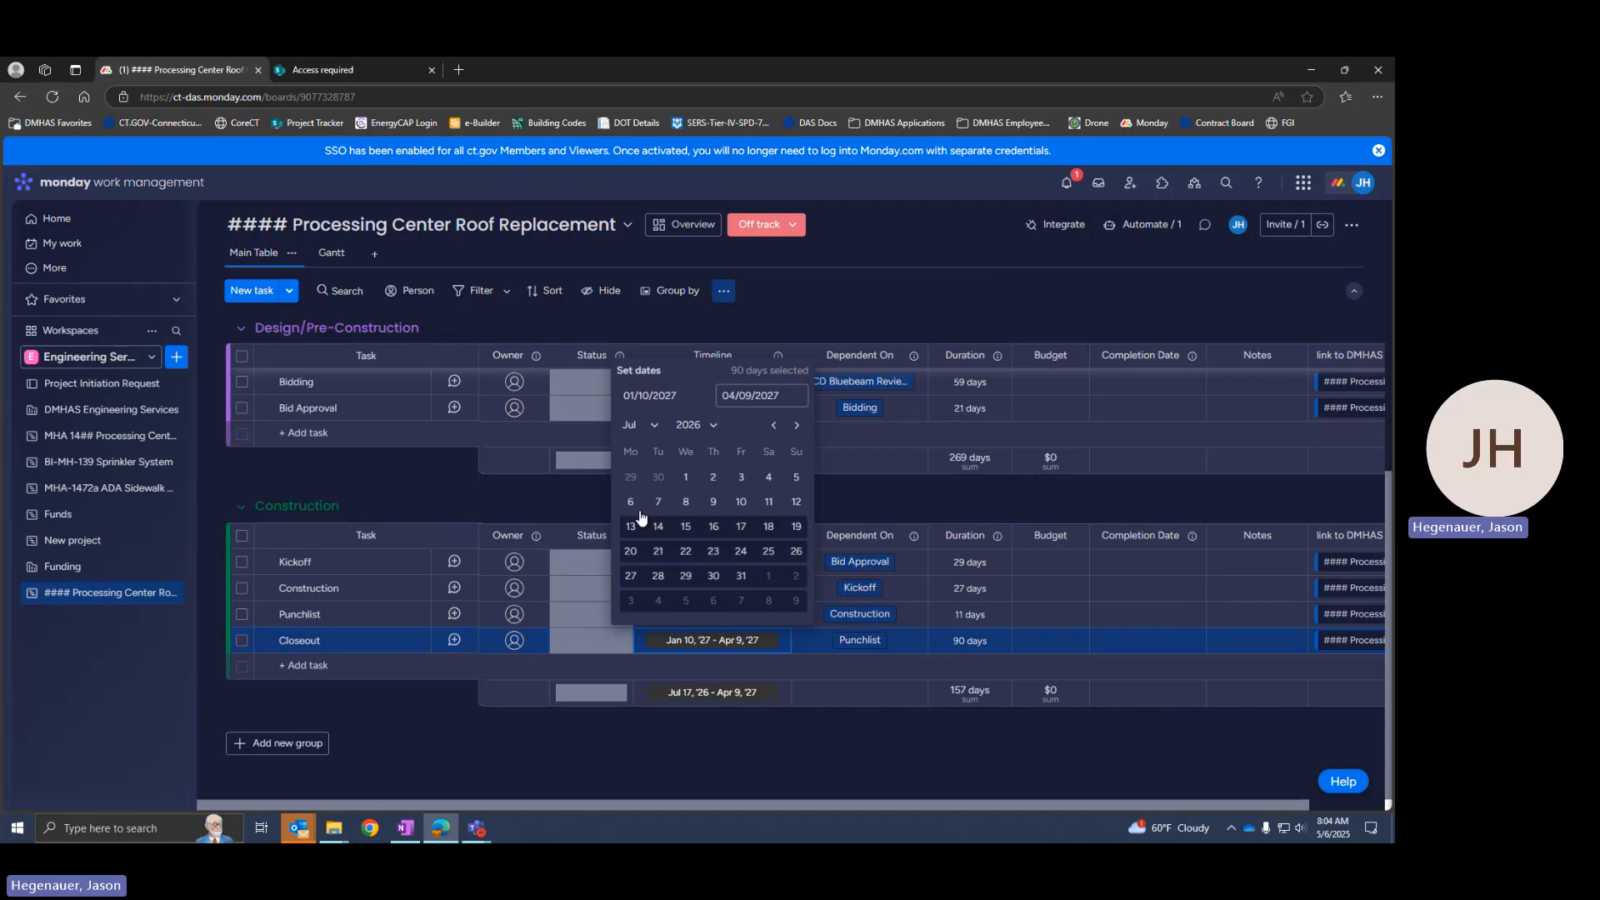
pyautogui.click(797, 503)
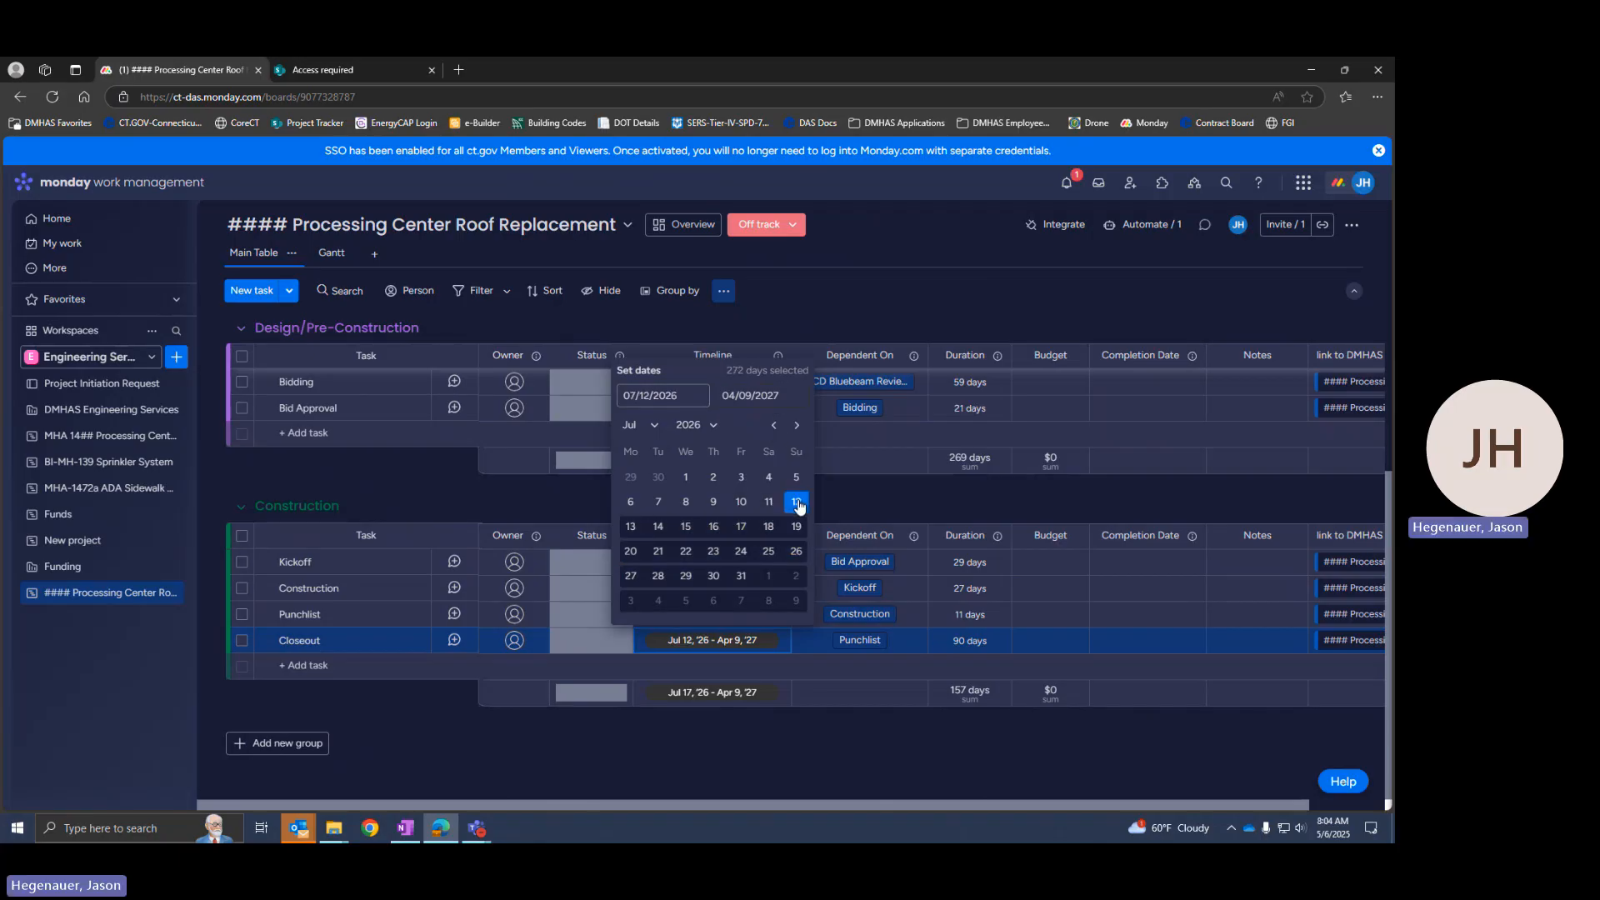
pyautogui.click(772, 554)
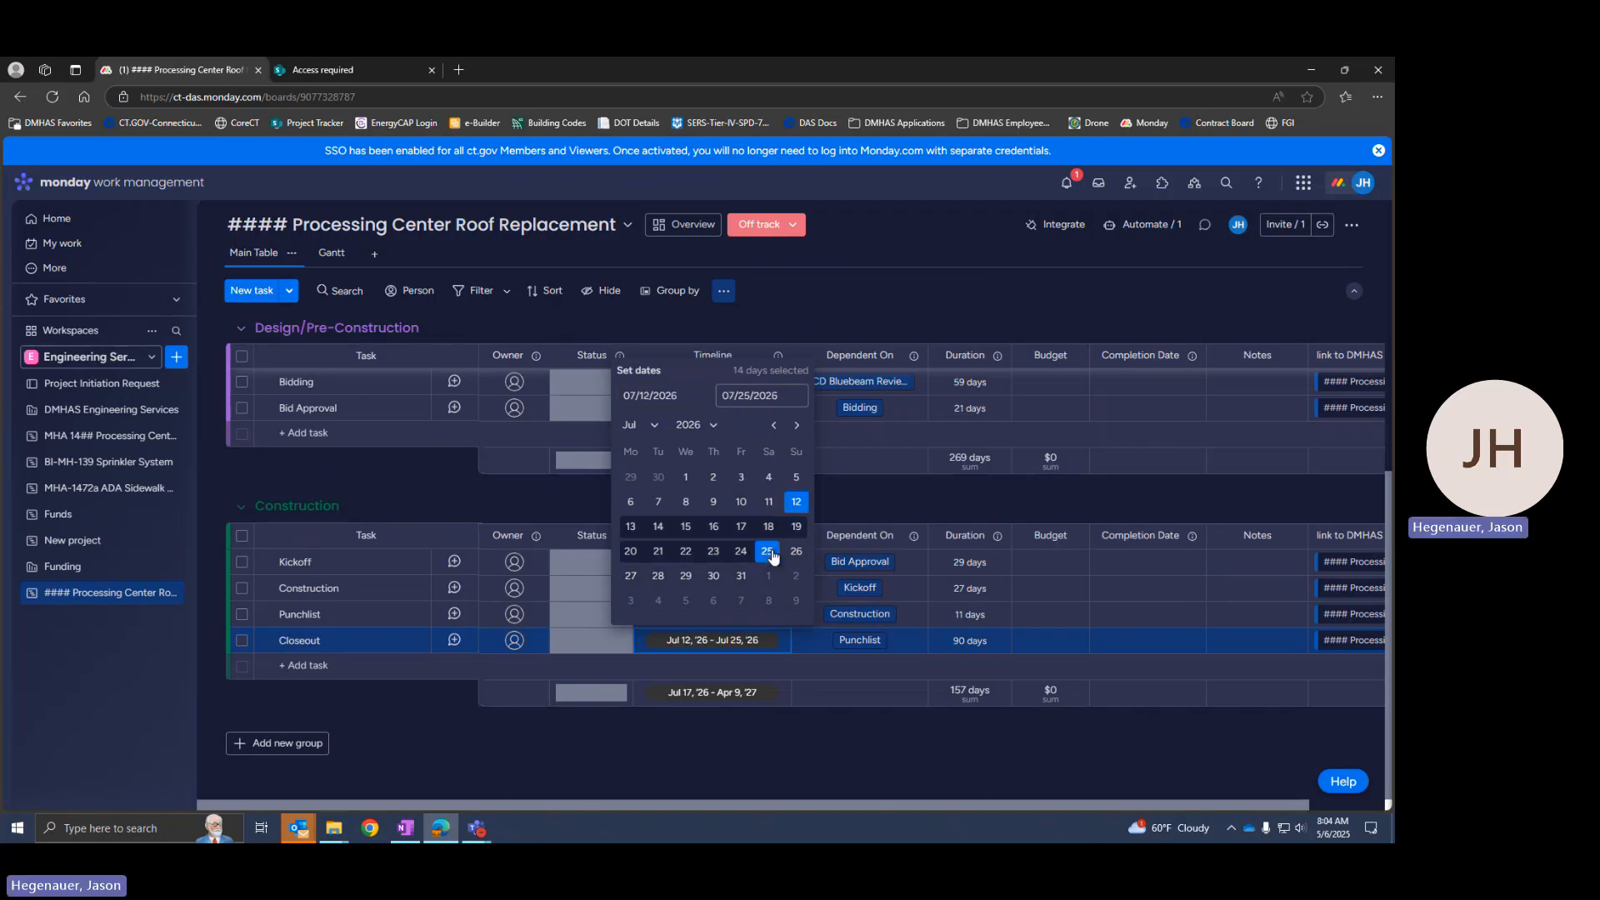
pyautogui.click(712, 750)
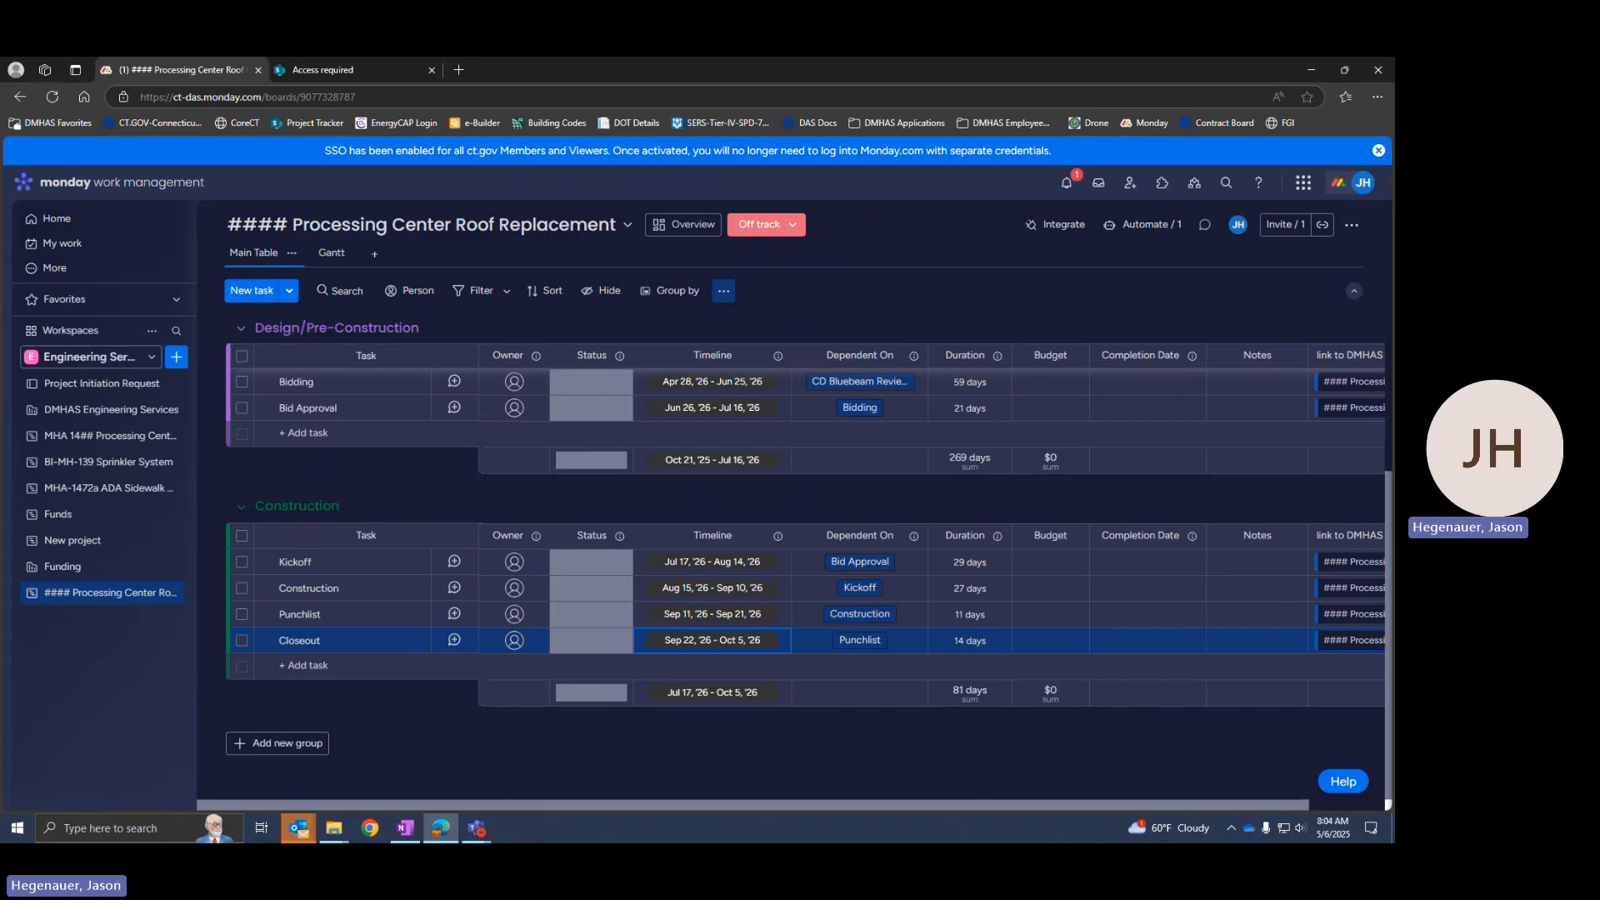
# - View the core task columns that can be added to the board, and close the list
pyautogui.moveTo(638, 806); pyautogui.dragTo(828, 813)
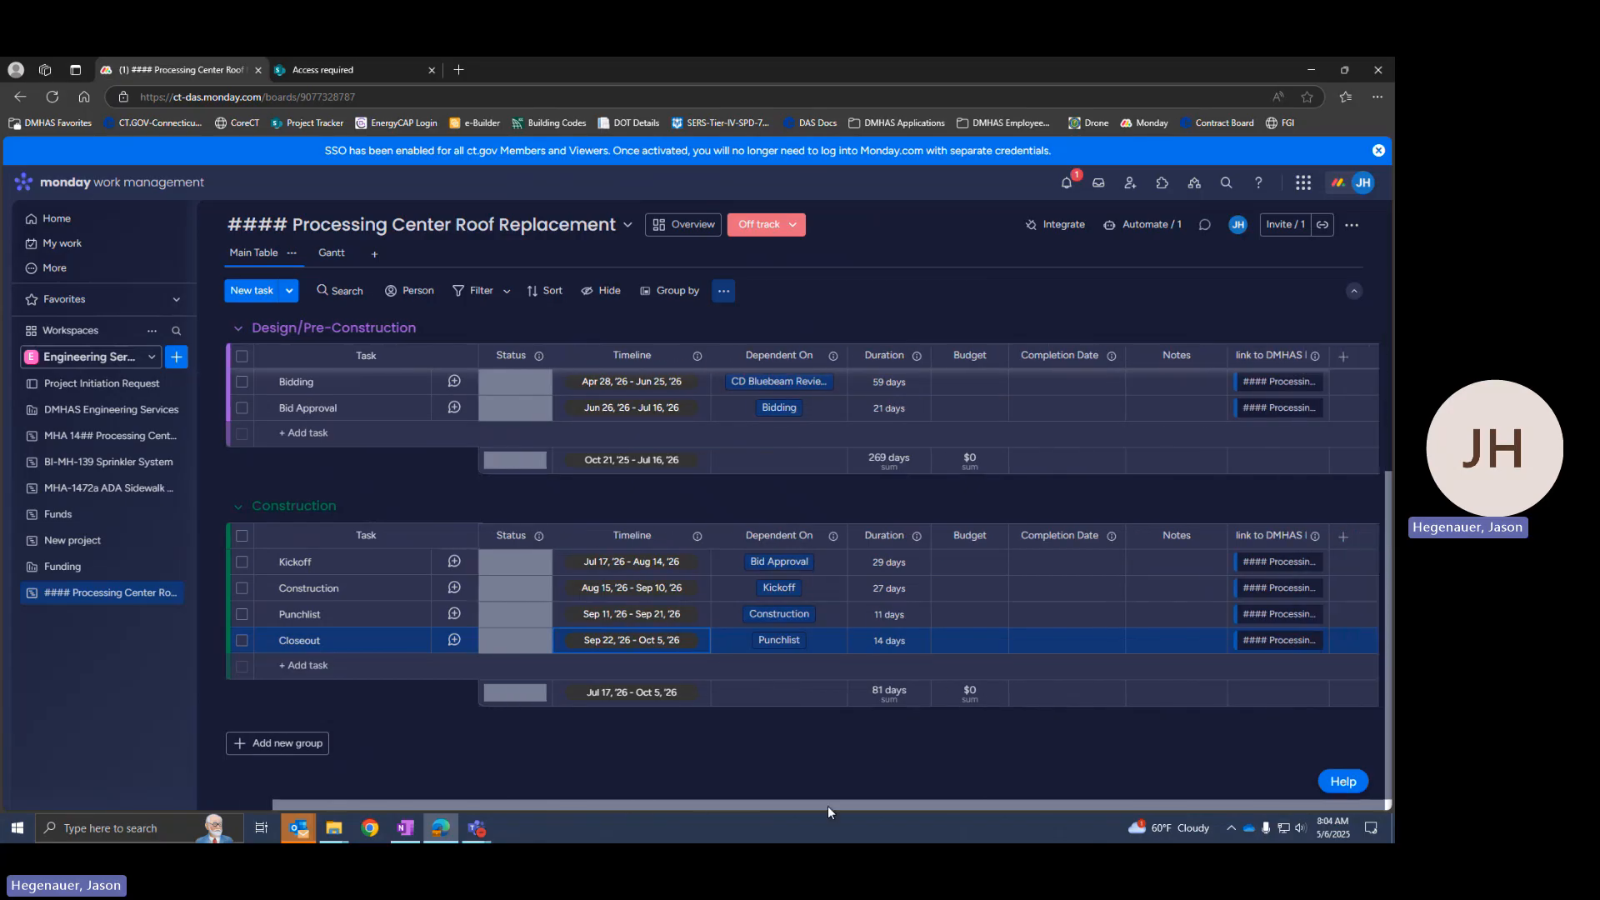
pyautogui.click(1344, 357)
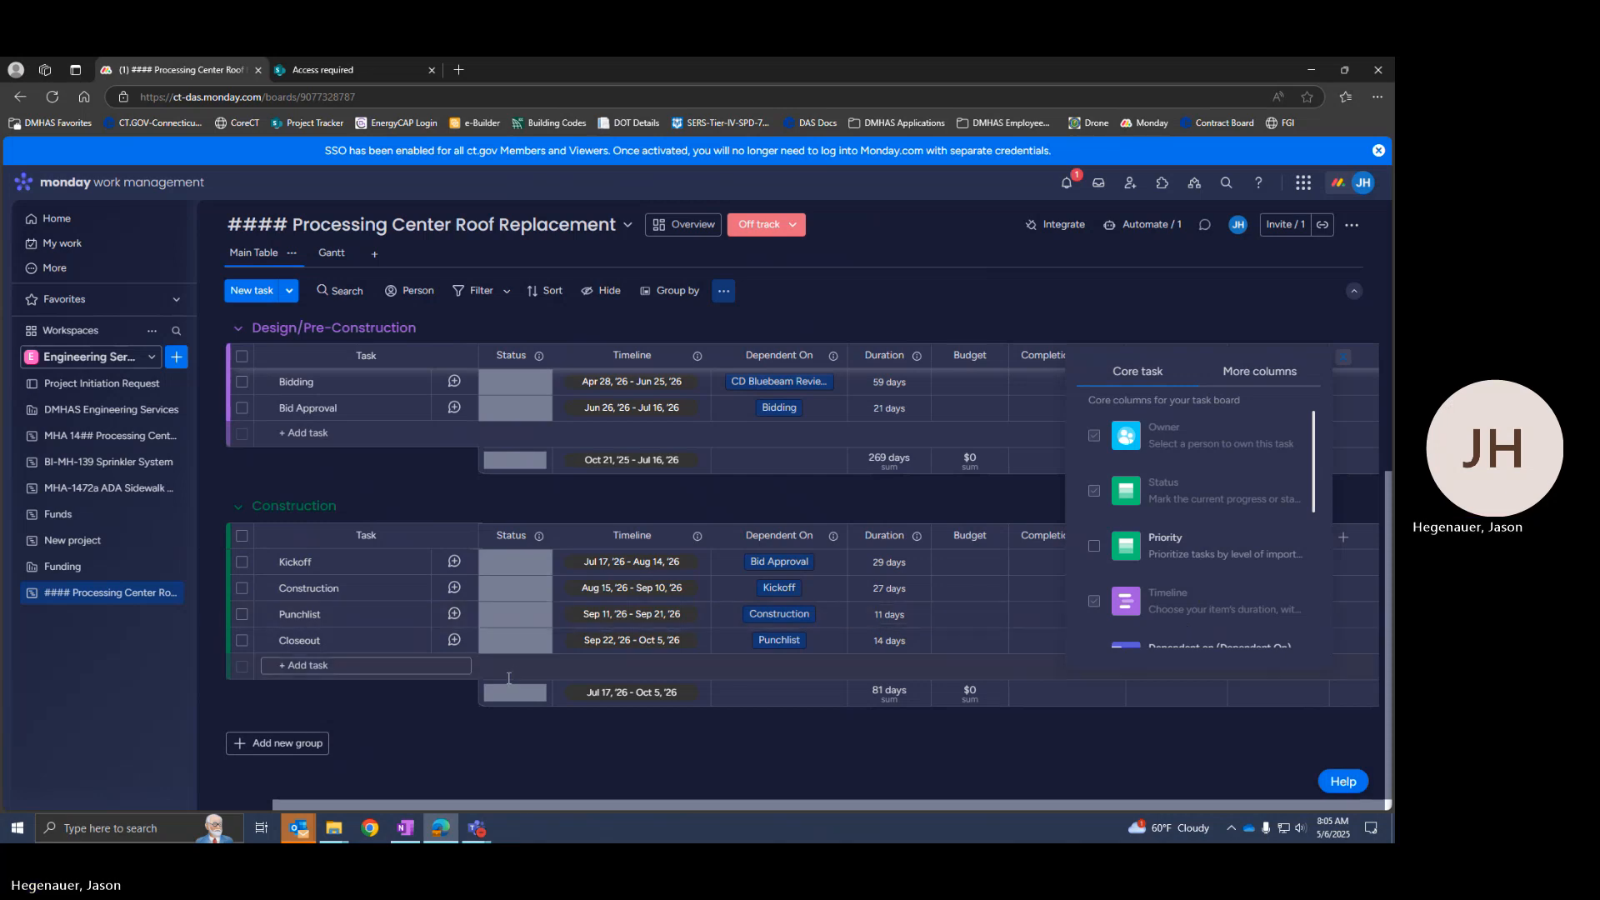
pyautogui.click(452, 729)
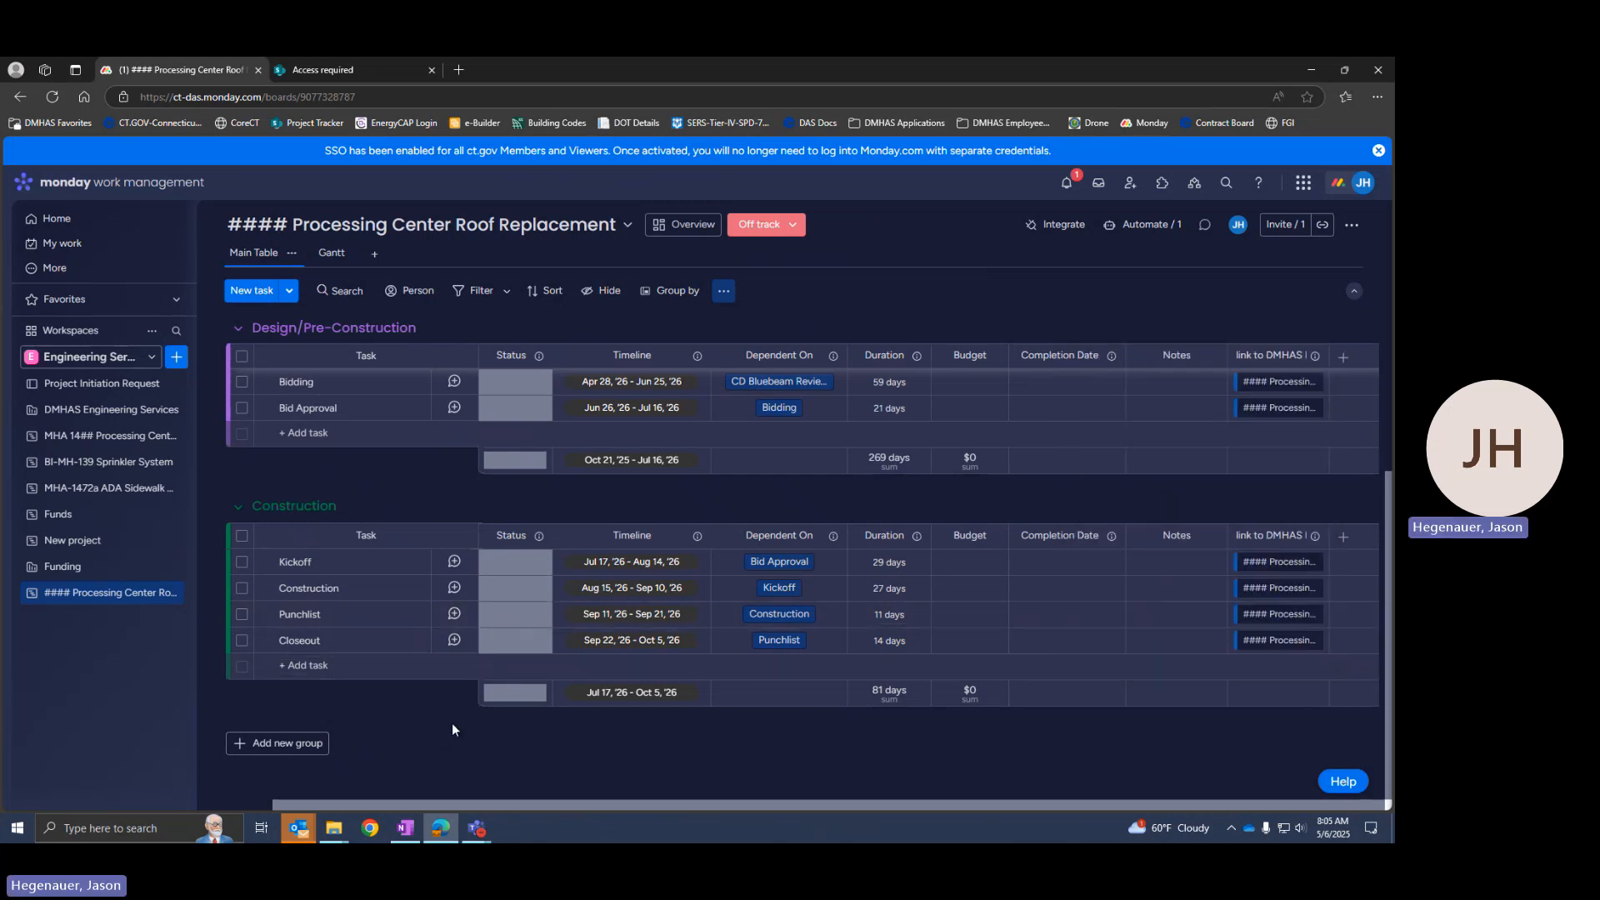